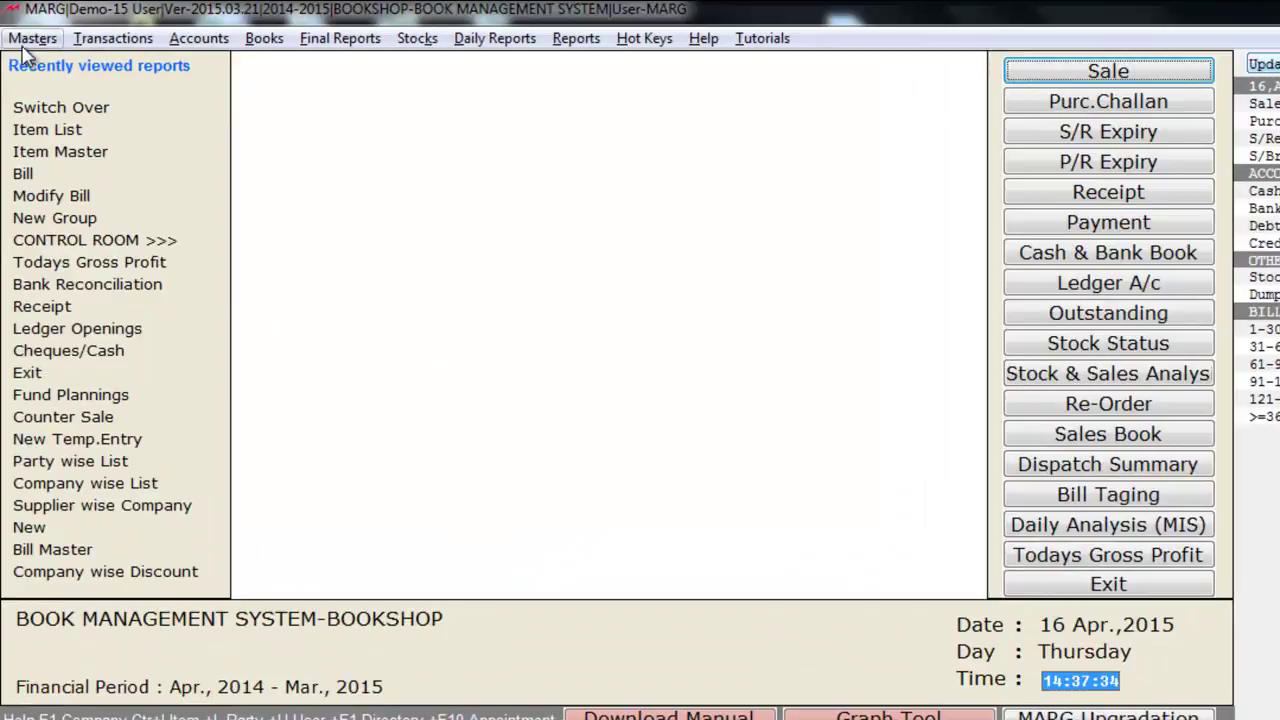
Start a new ledger named SHARMA STATIONARY and leave its station blank
left_click(22, 42)
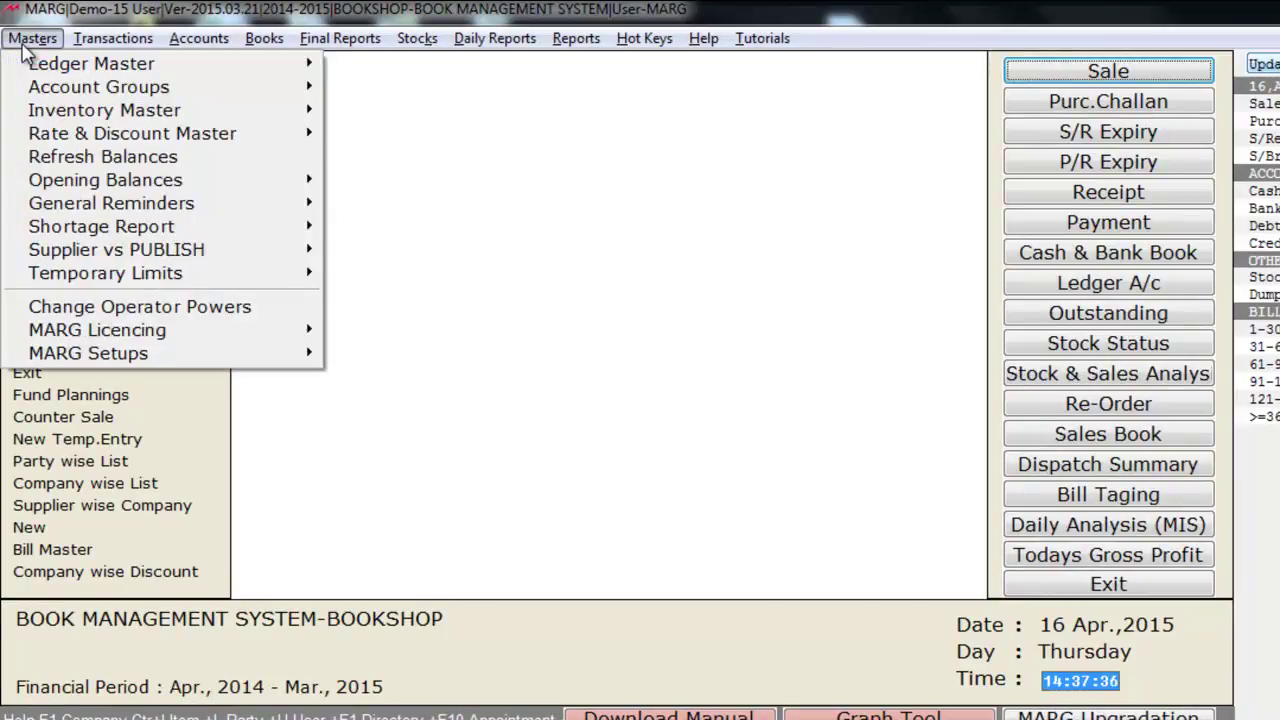
mouse_move(88, 70)
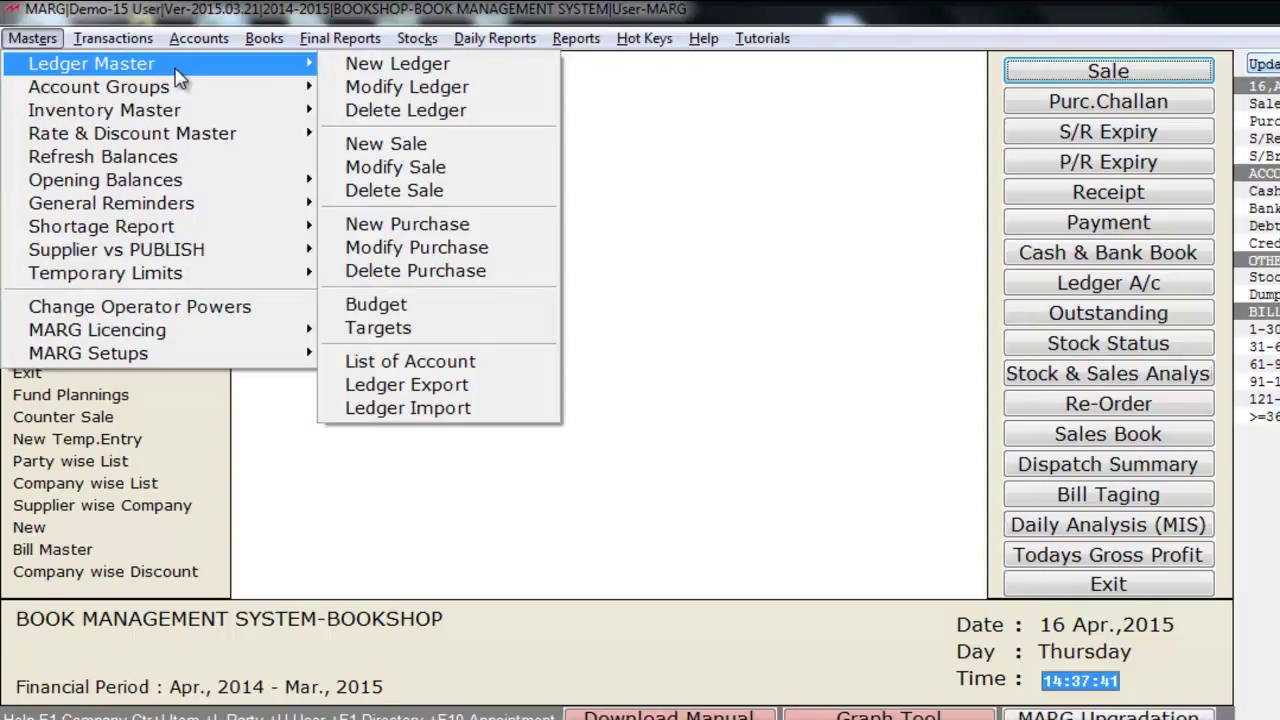
left_click(490, 66)
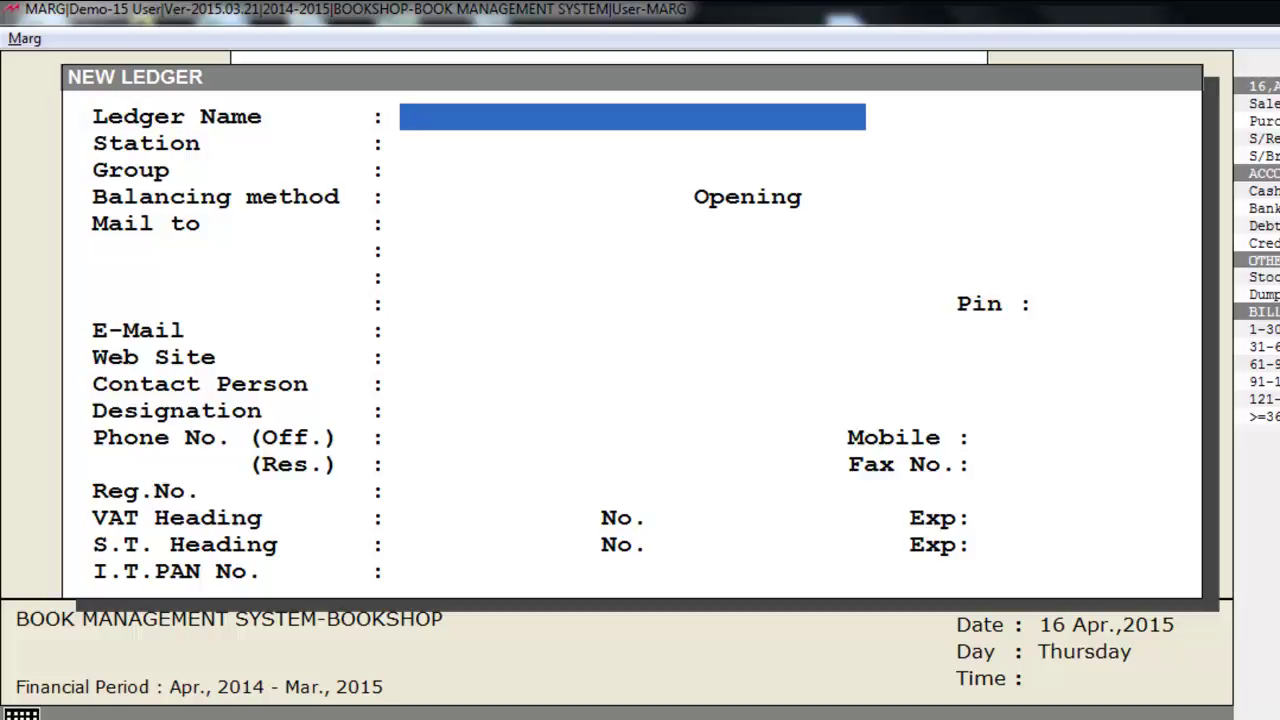
type("SHARMA STATIONARY")
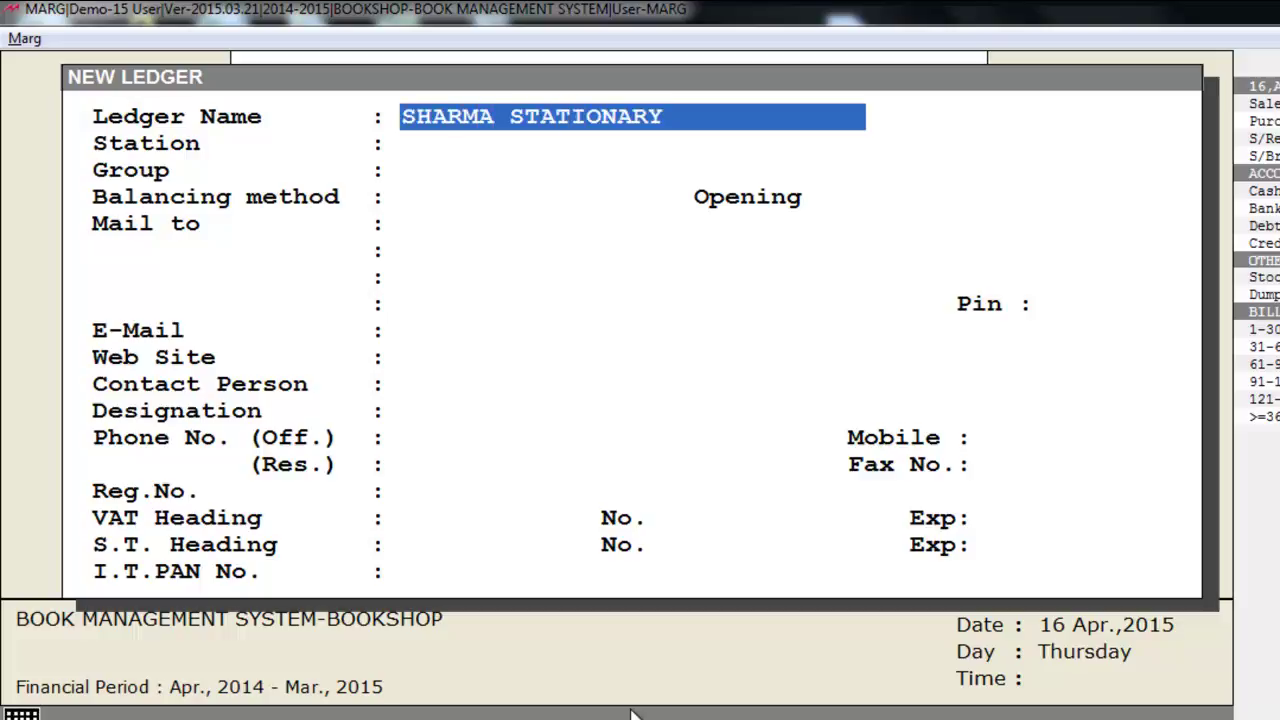
key("Return")
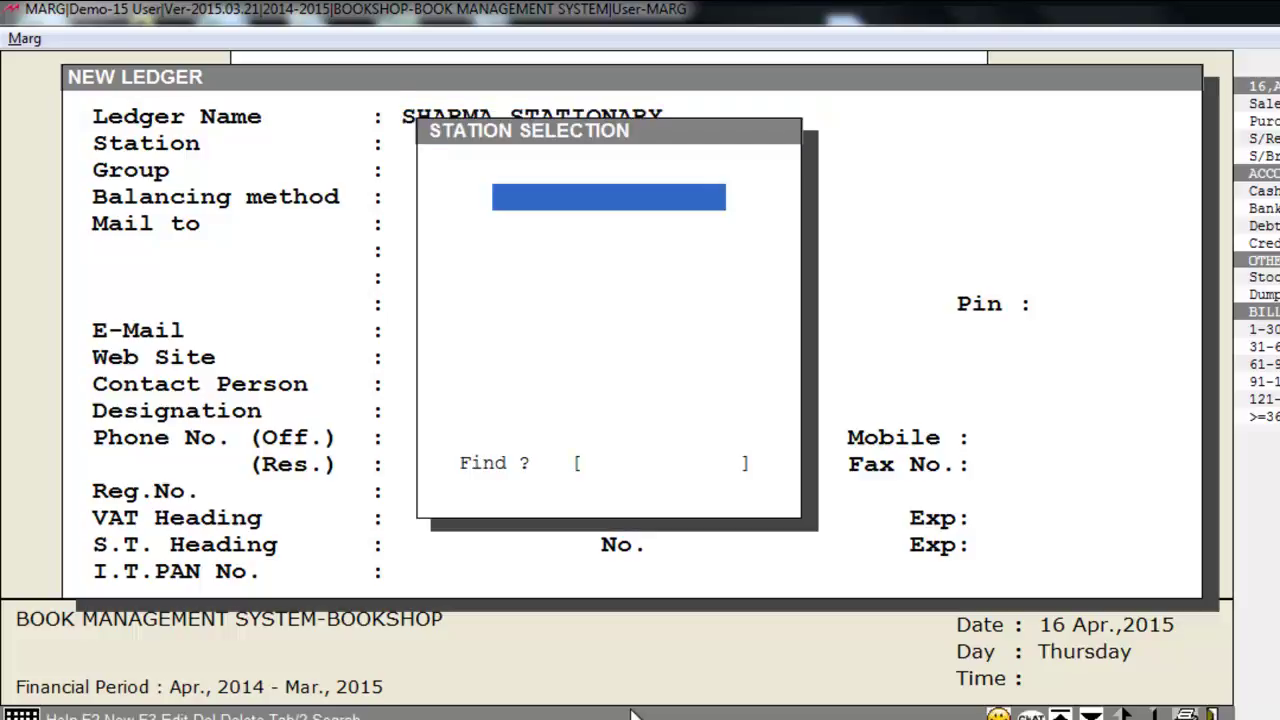
key("Return")
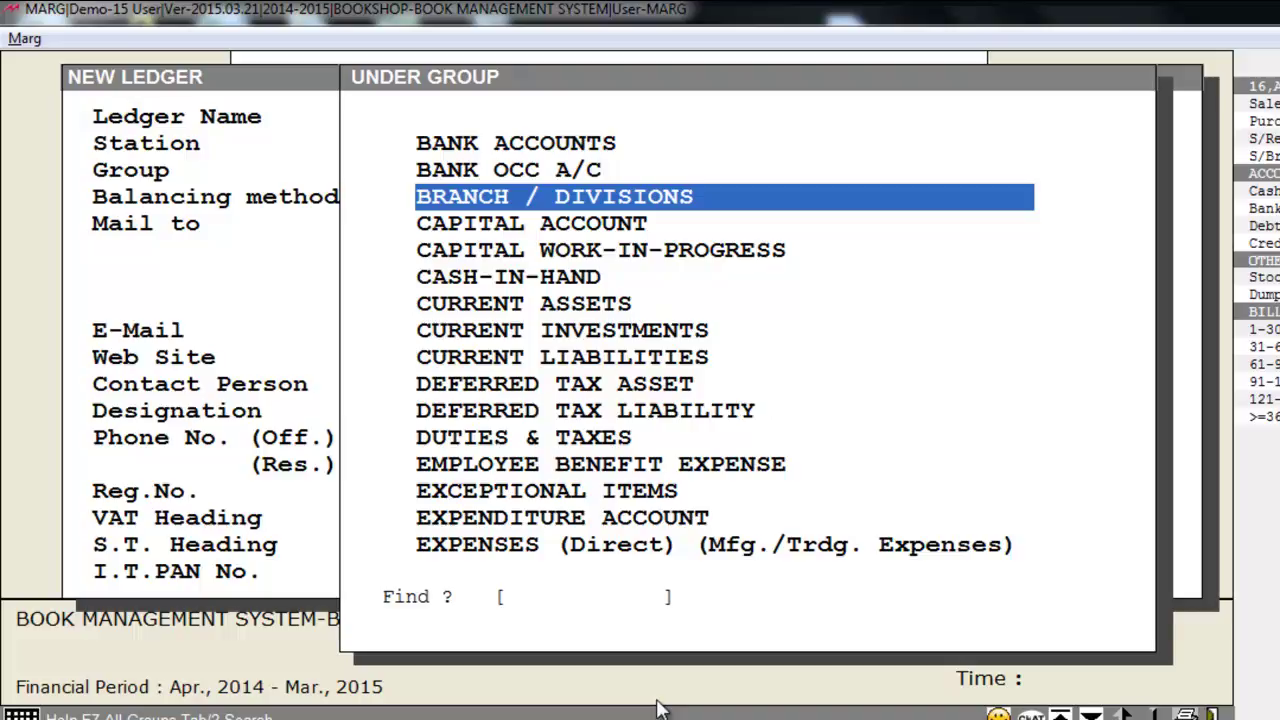
Assign the new ledger to the group SUNDRY CREDITORS (SUPPLIERS)
type("S")
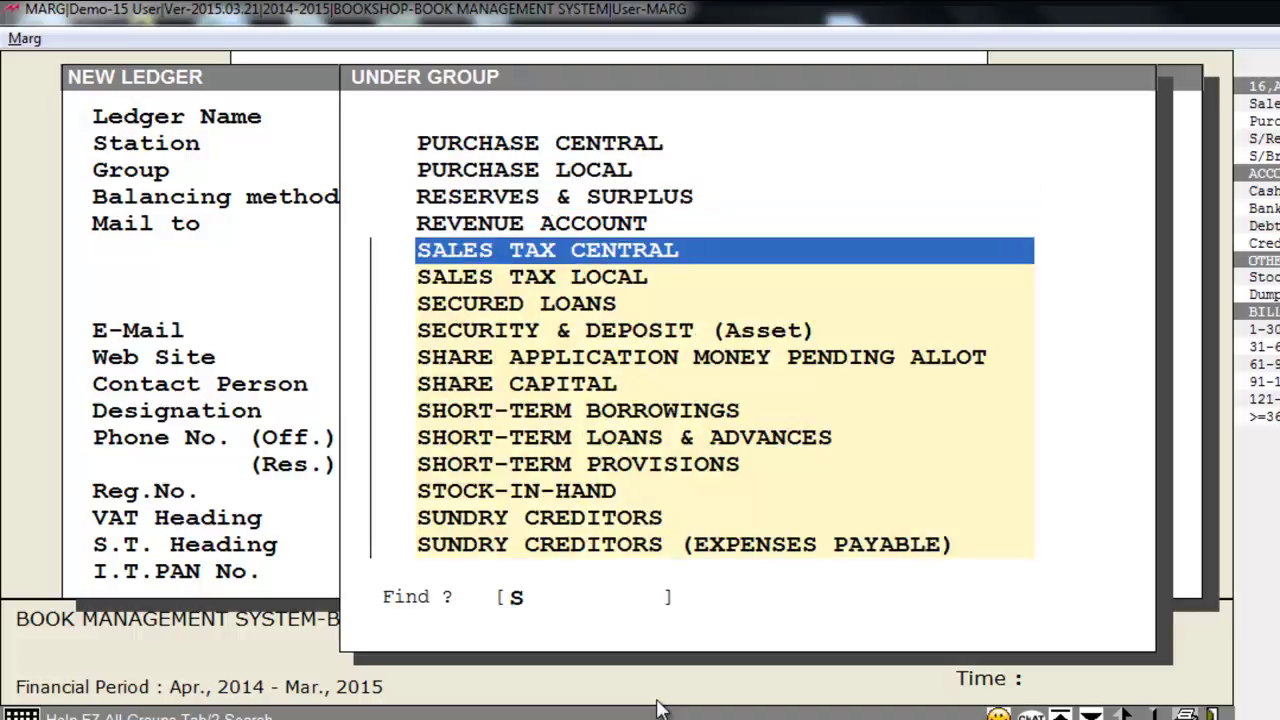
type("U")
key("Down")
key("Down")
key("Down")
key("Down")
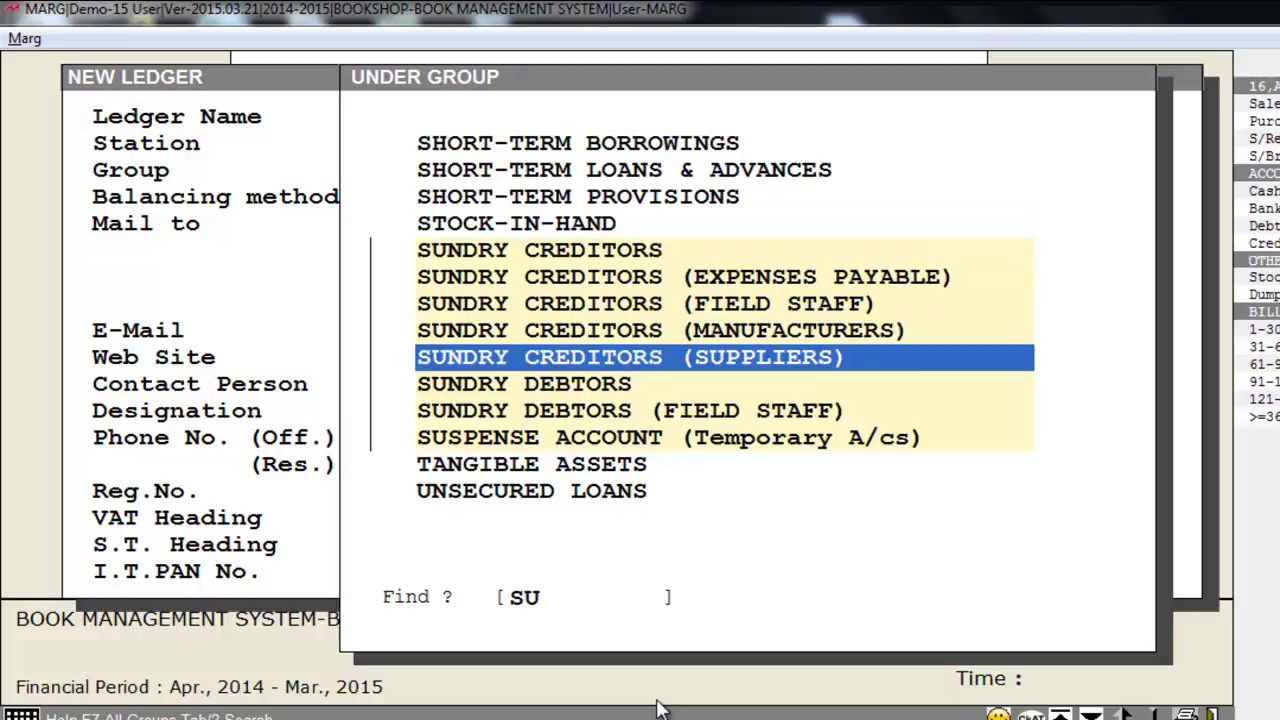
key("Return")
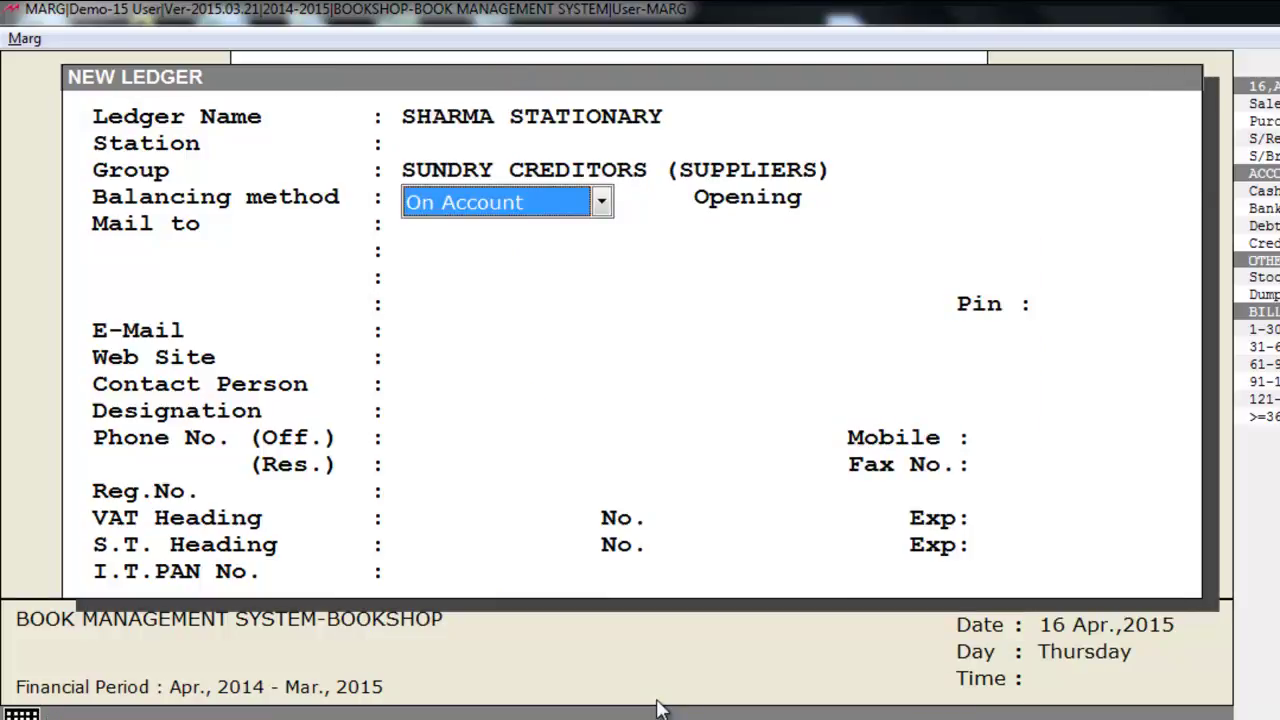
Accept the On Account balancing method, a 0.00 Cr opening balance and SHARMA STATIONARY as the mailing name
key("Return")
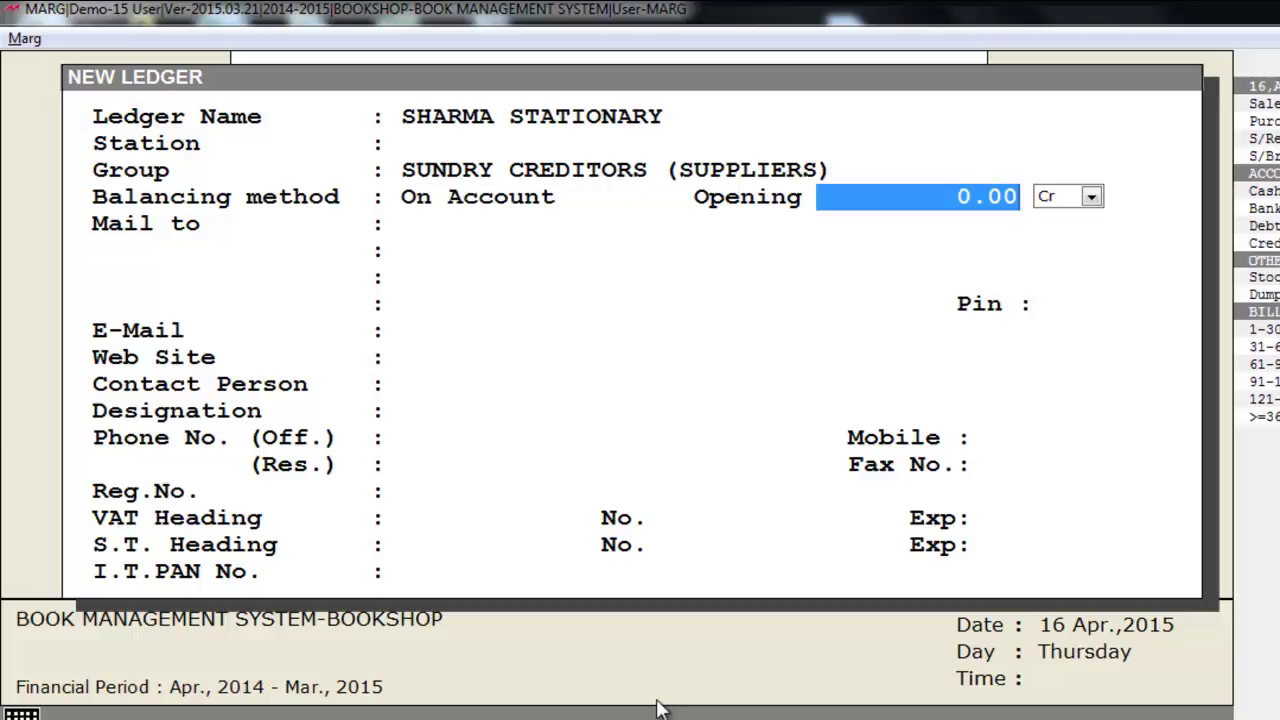
key("Return")
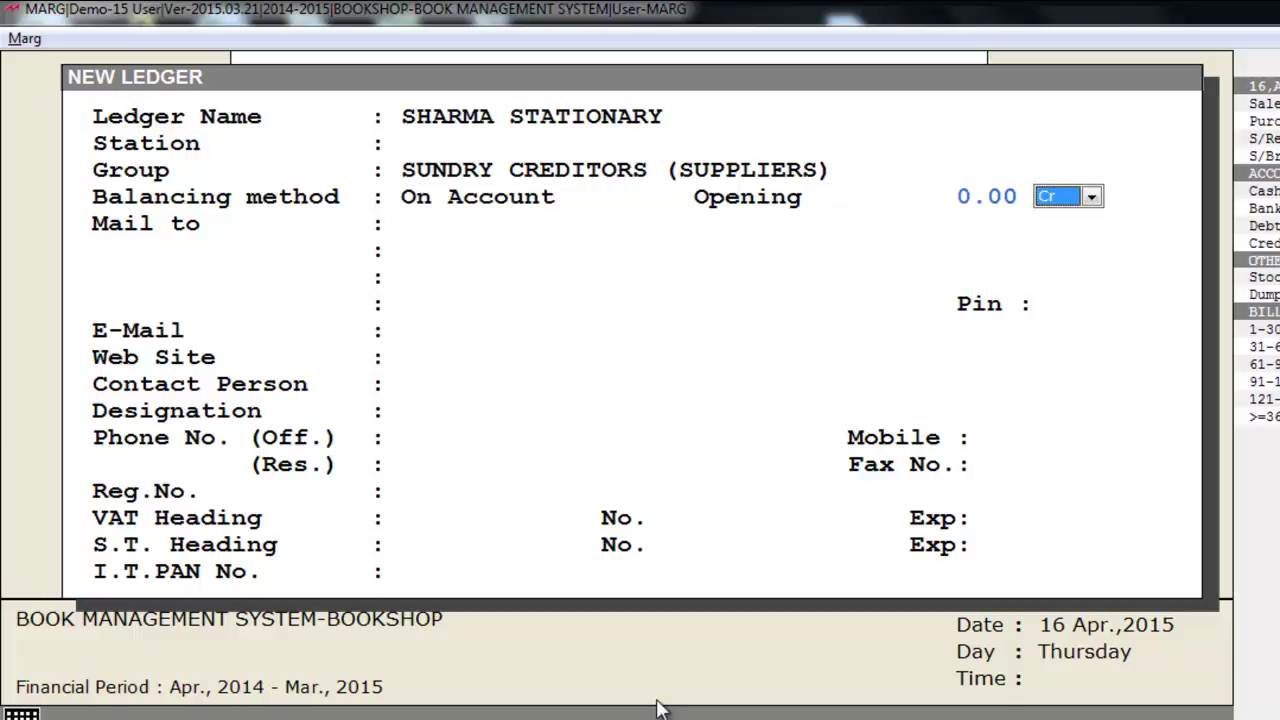
key("Return")
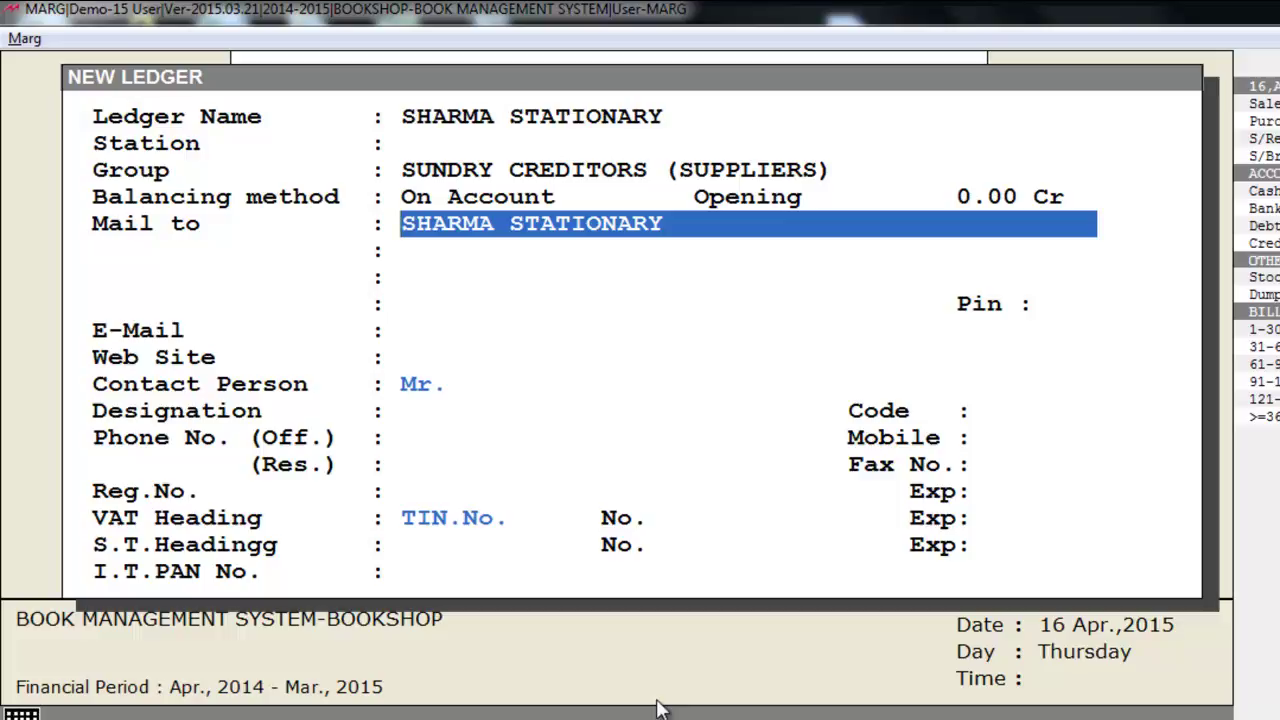
key("Return")
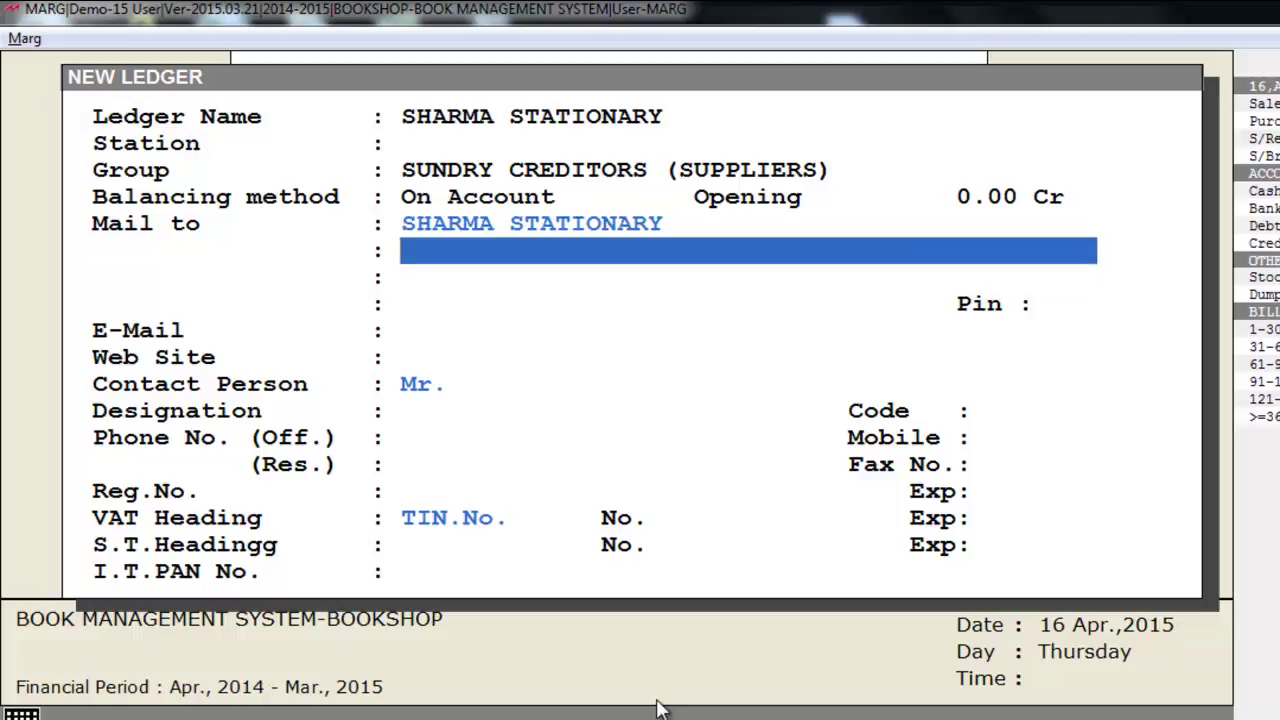
Leave the remaining address, contact and phone details at their defaults, save the ledger and close the entry form
key("Return")
key("Return")
key("Return")
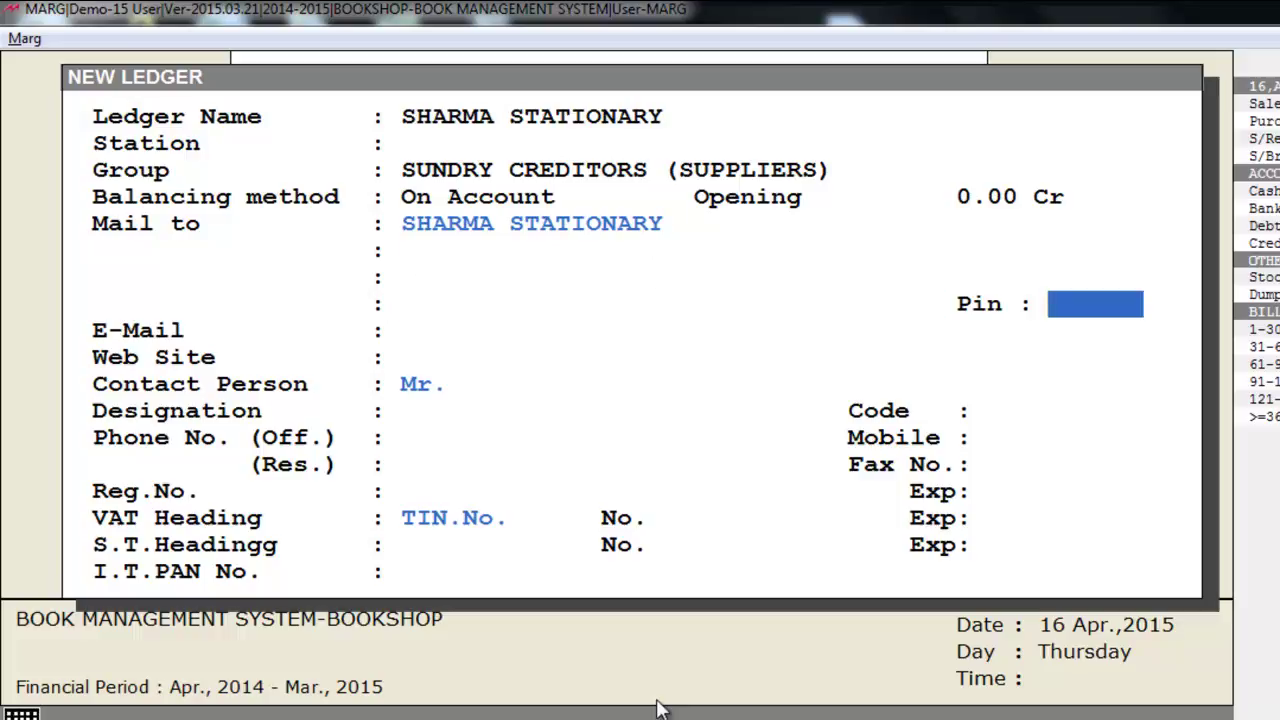
key("Return")
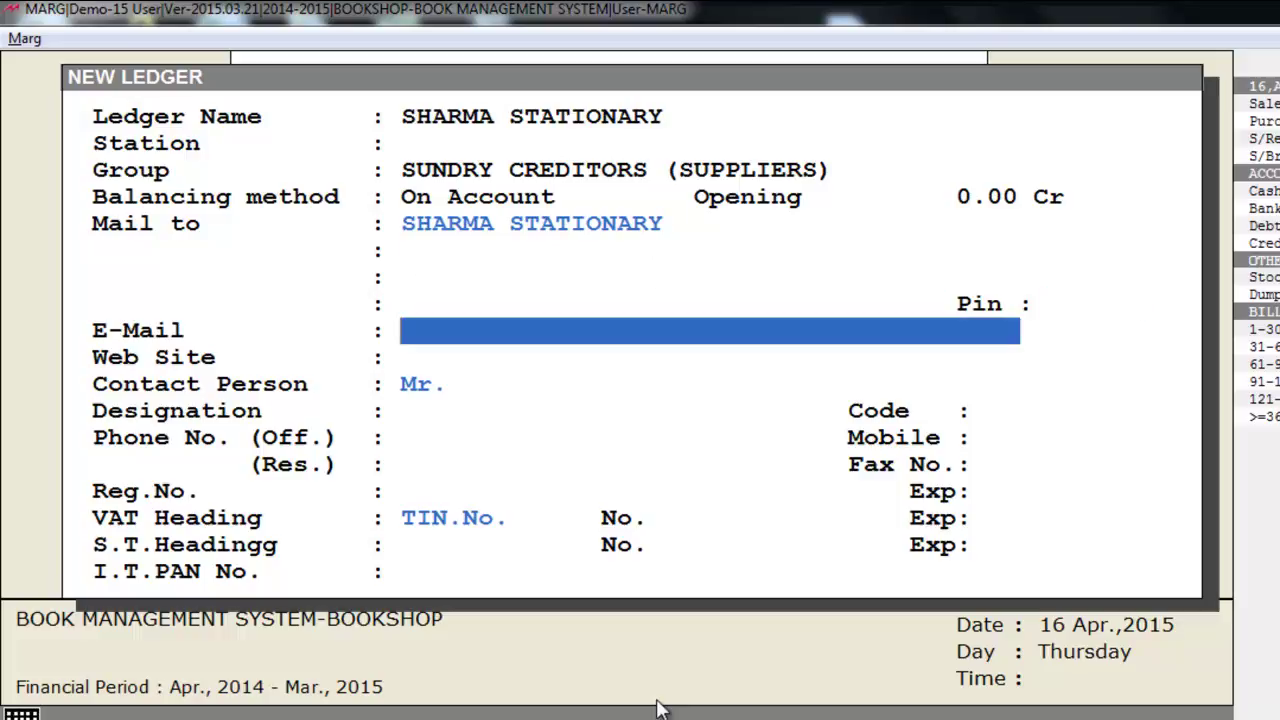
key("Return")
key("Return")
key("Return")
key("Return")
key("Return")
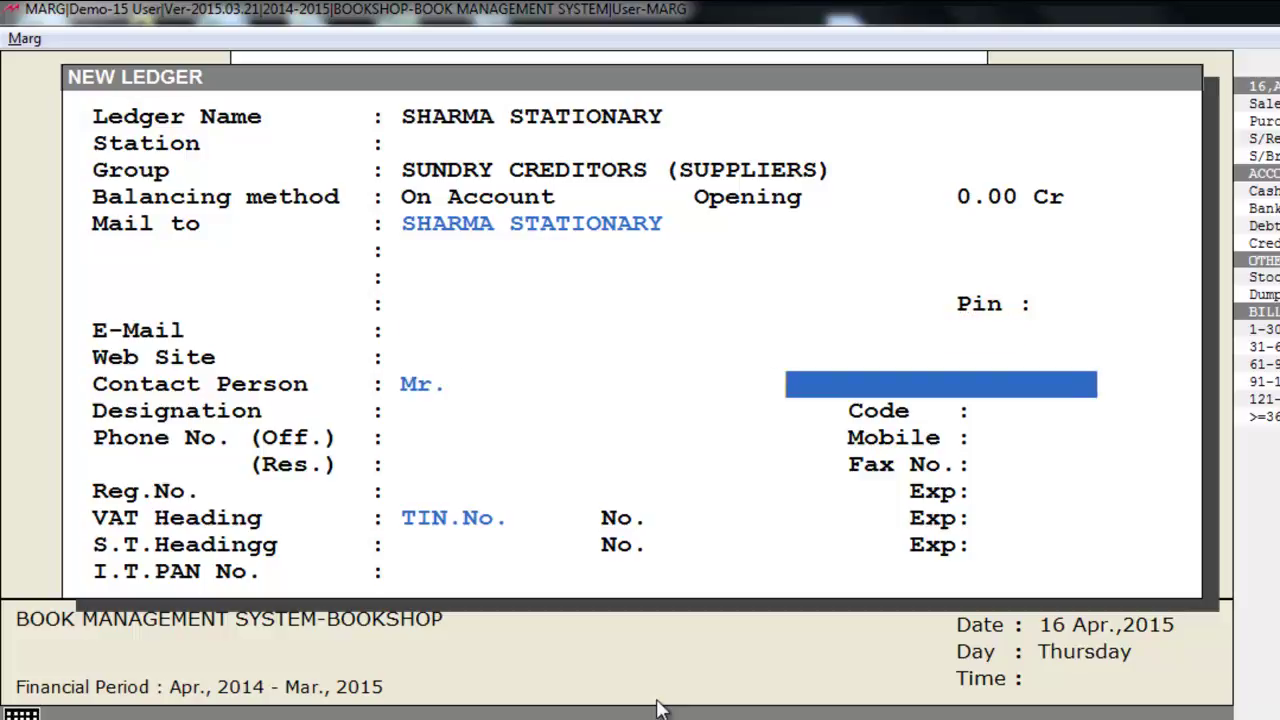
key("Return")
key("Page_Down")
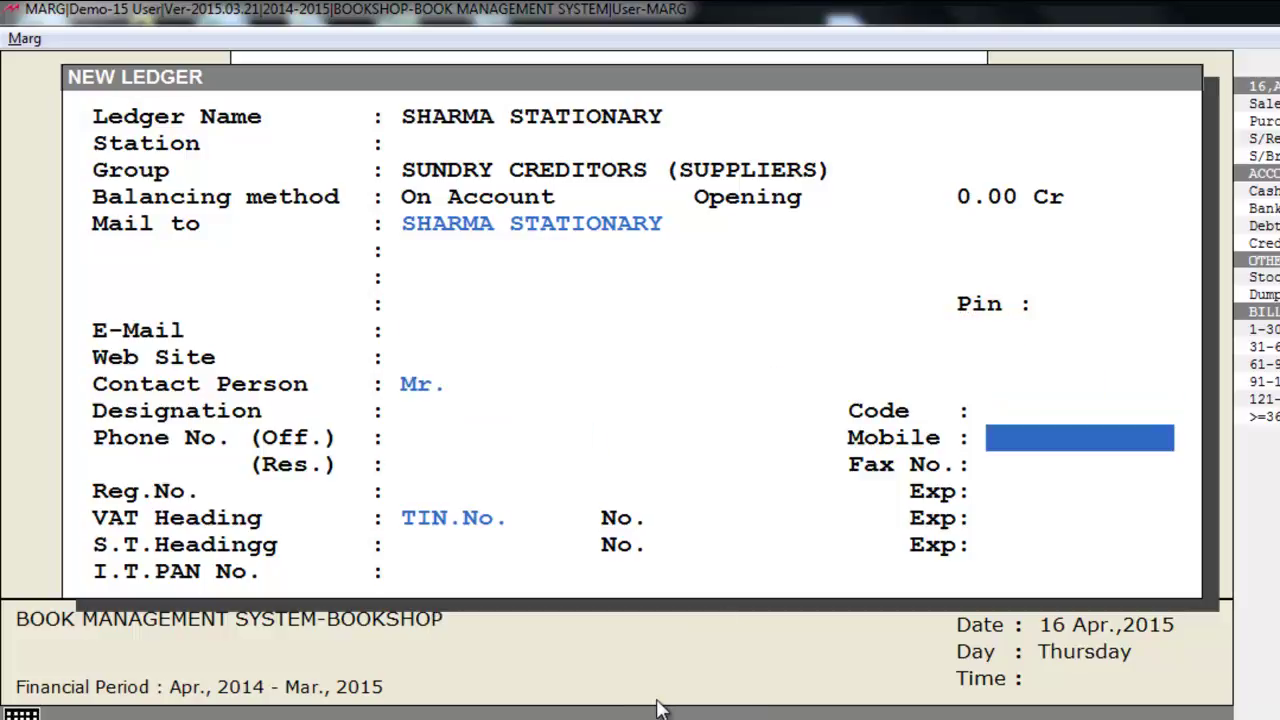
key("Return")
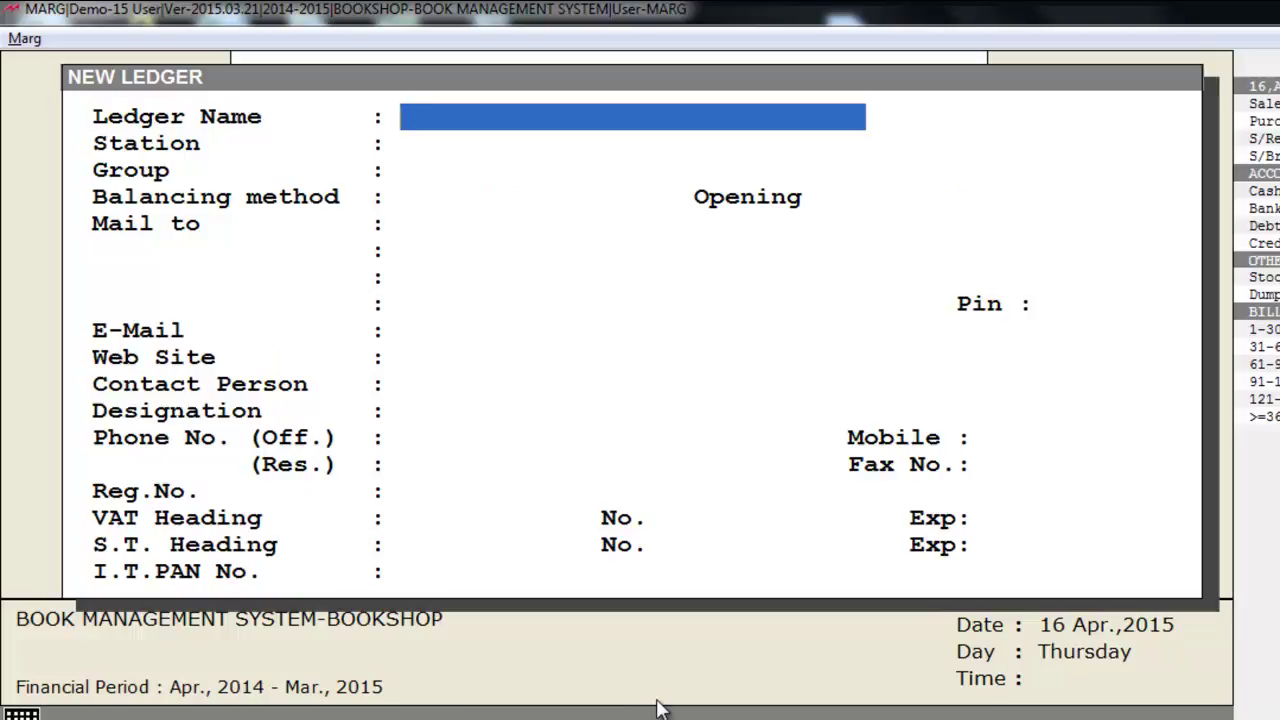
key("Escape")
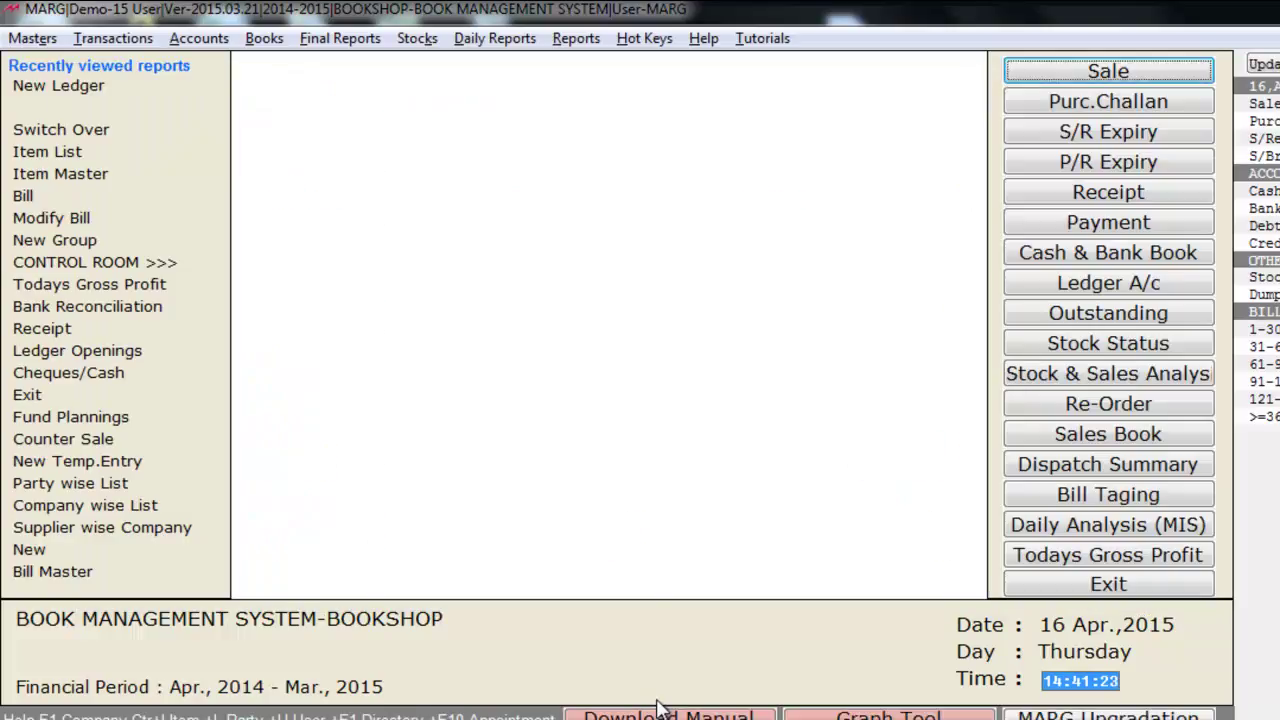
key("alt+m")
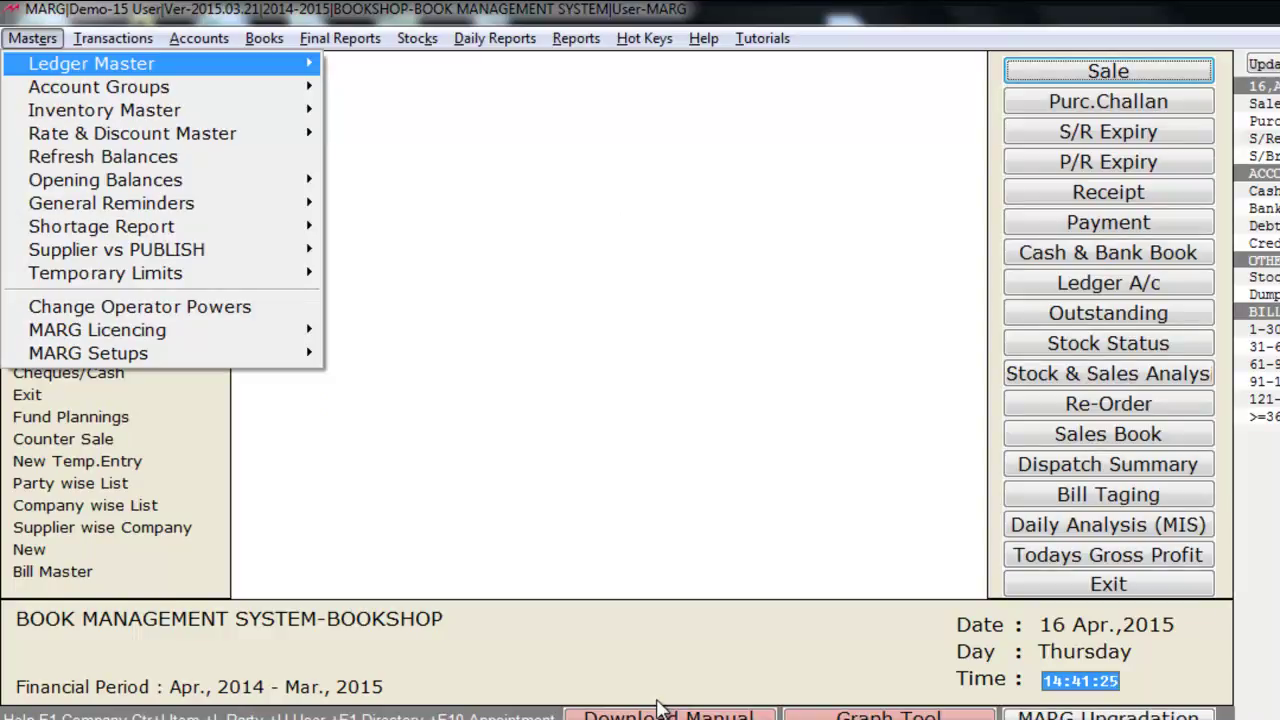
key("Right")
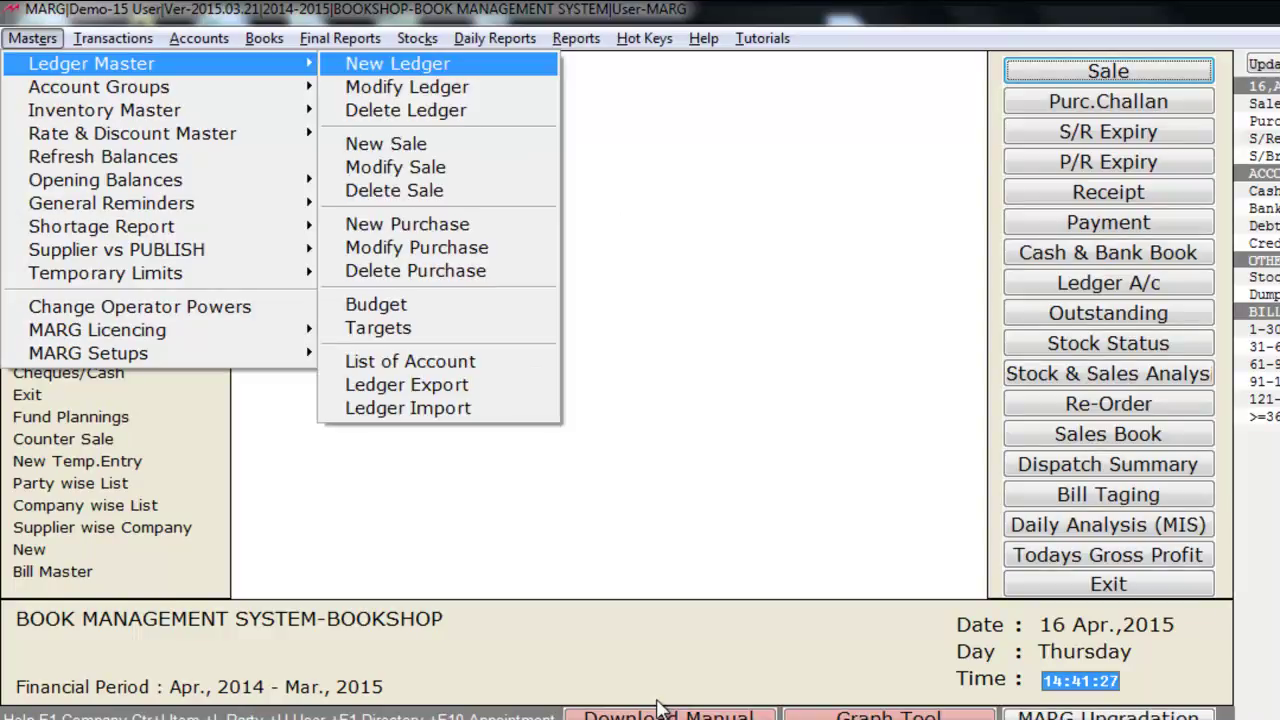
key("Down")
key("Down")
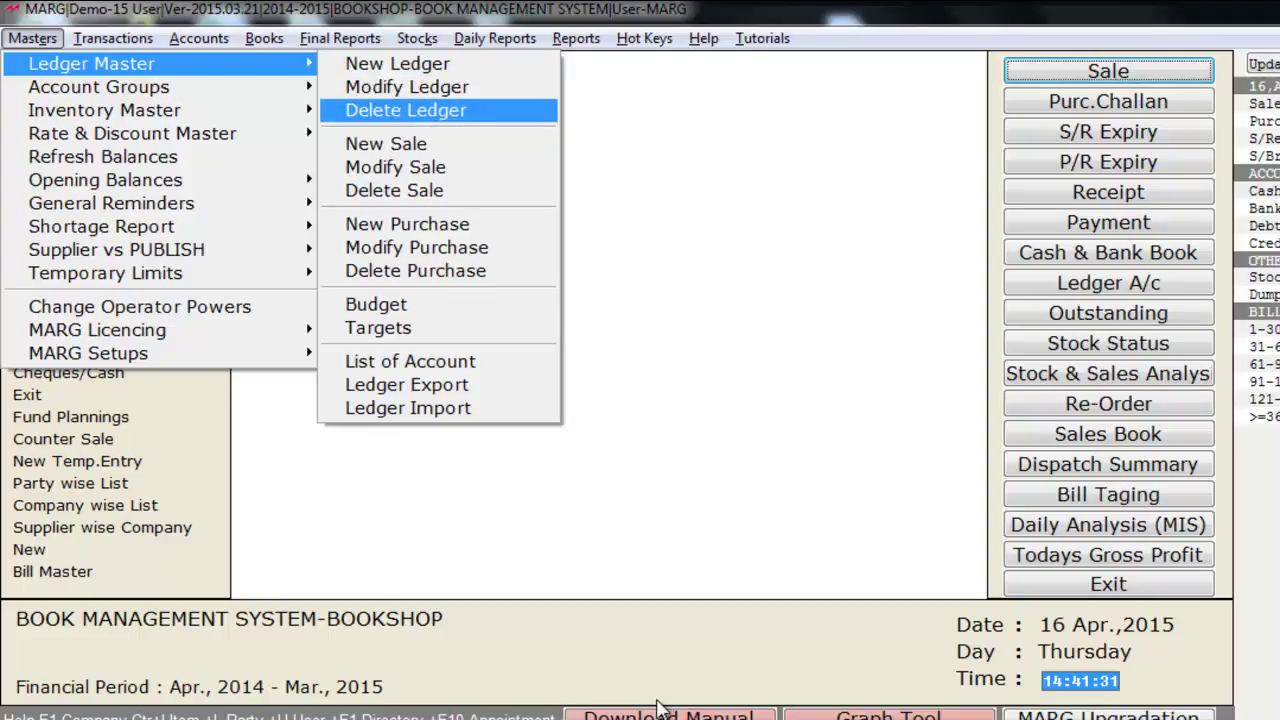
key("Up")
key("Down")
key("Down")
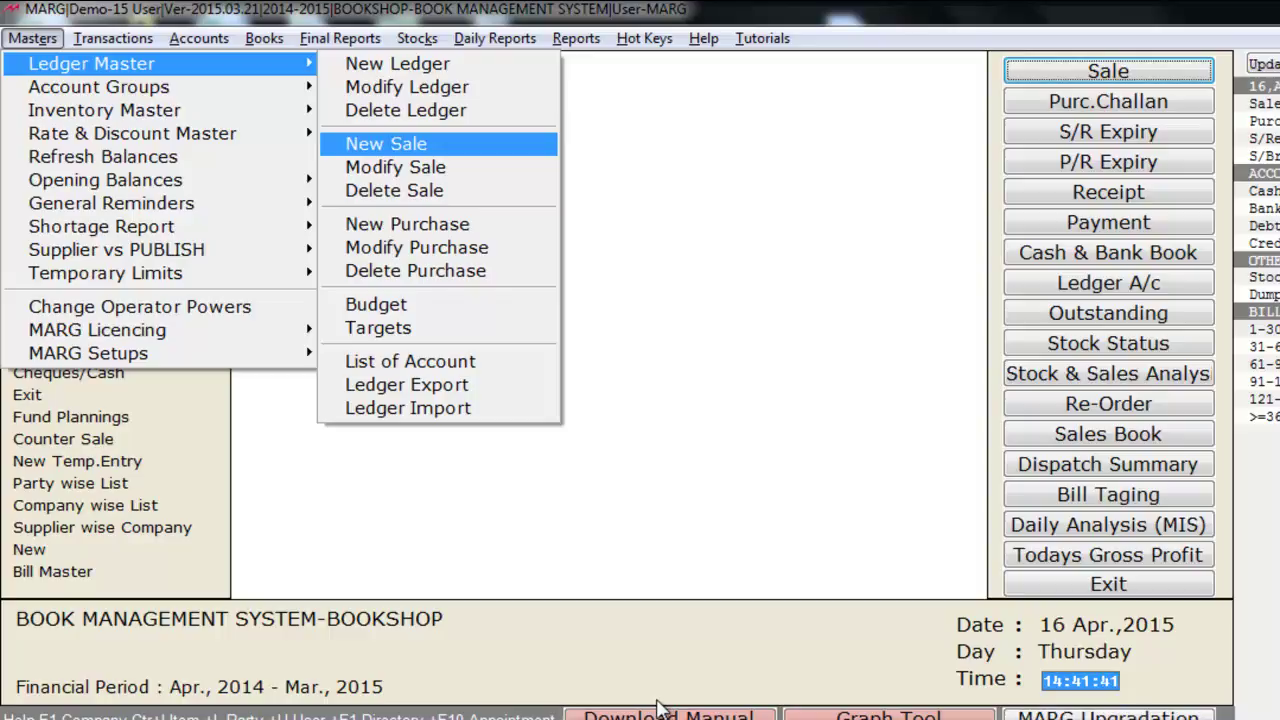
key("Down")
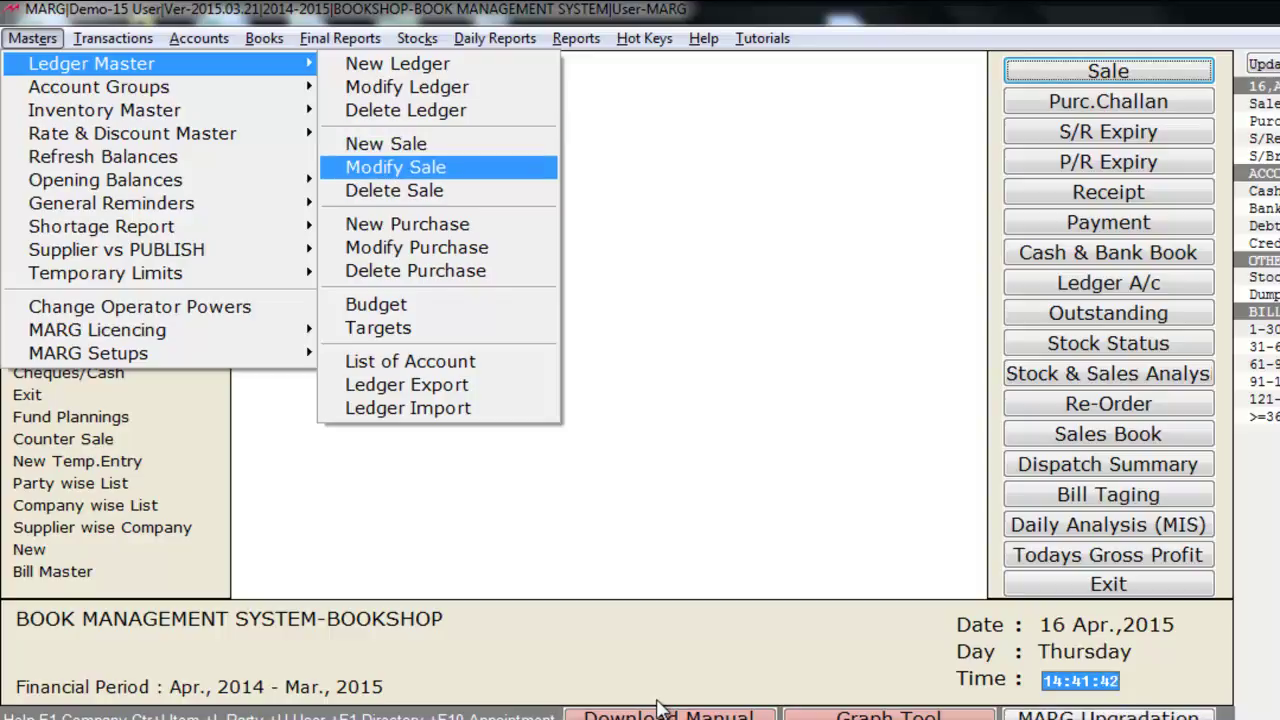
key("Down")
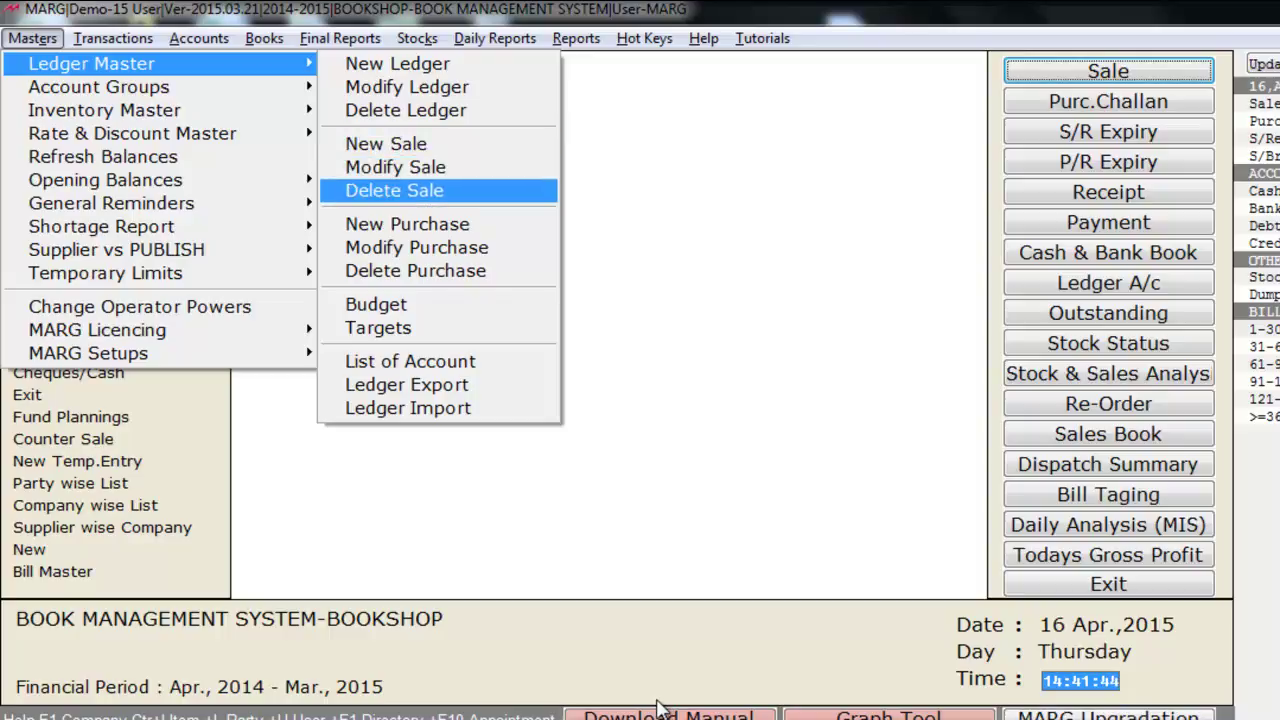
key("Up")
key("Down")
key("Down")
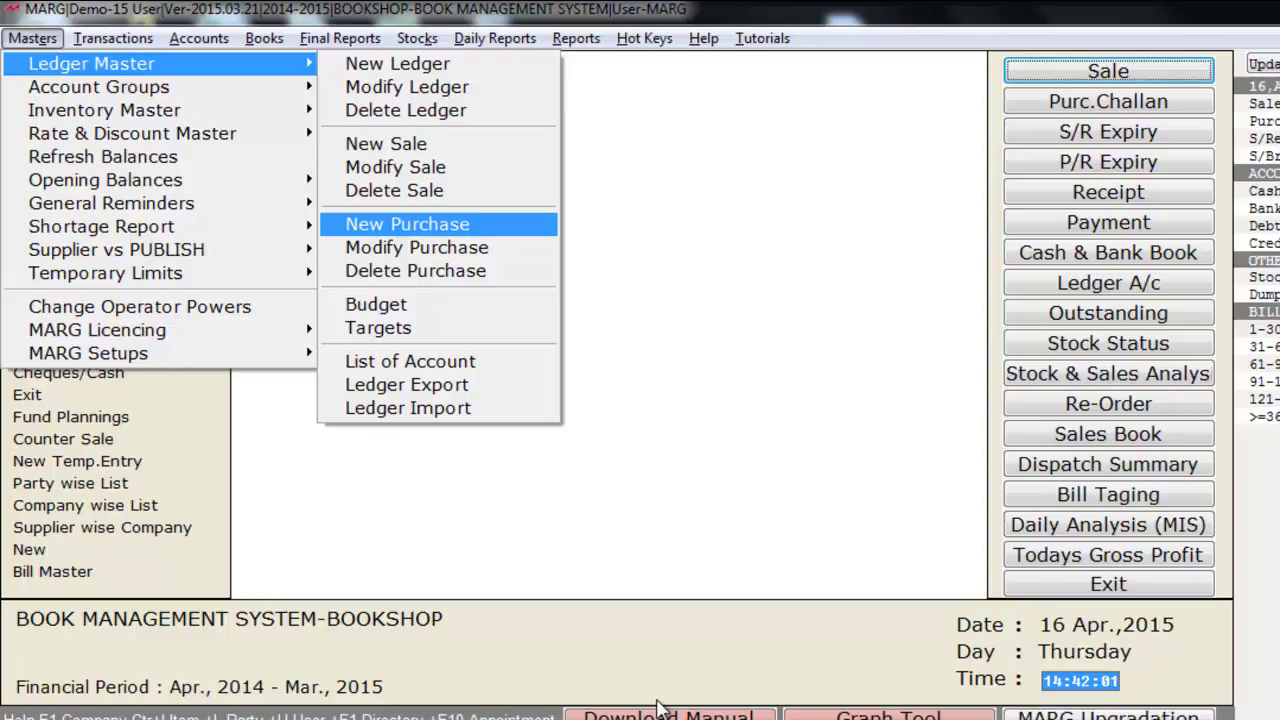
key("Down")
key("Down")
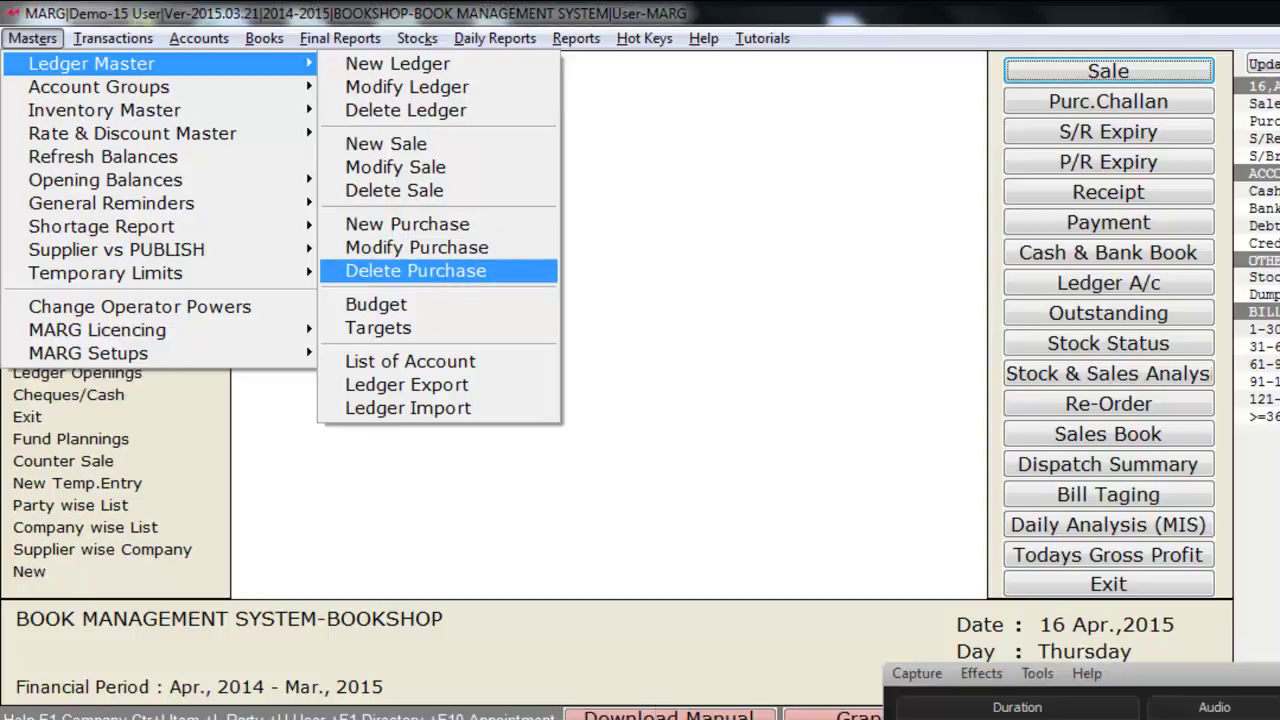
key("Down")
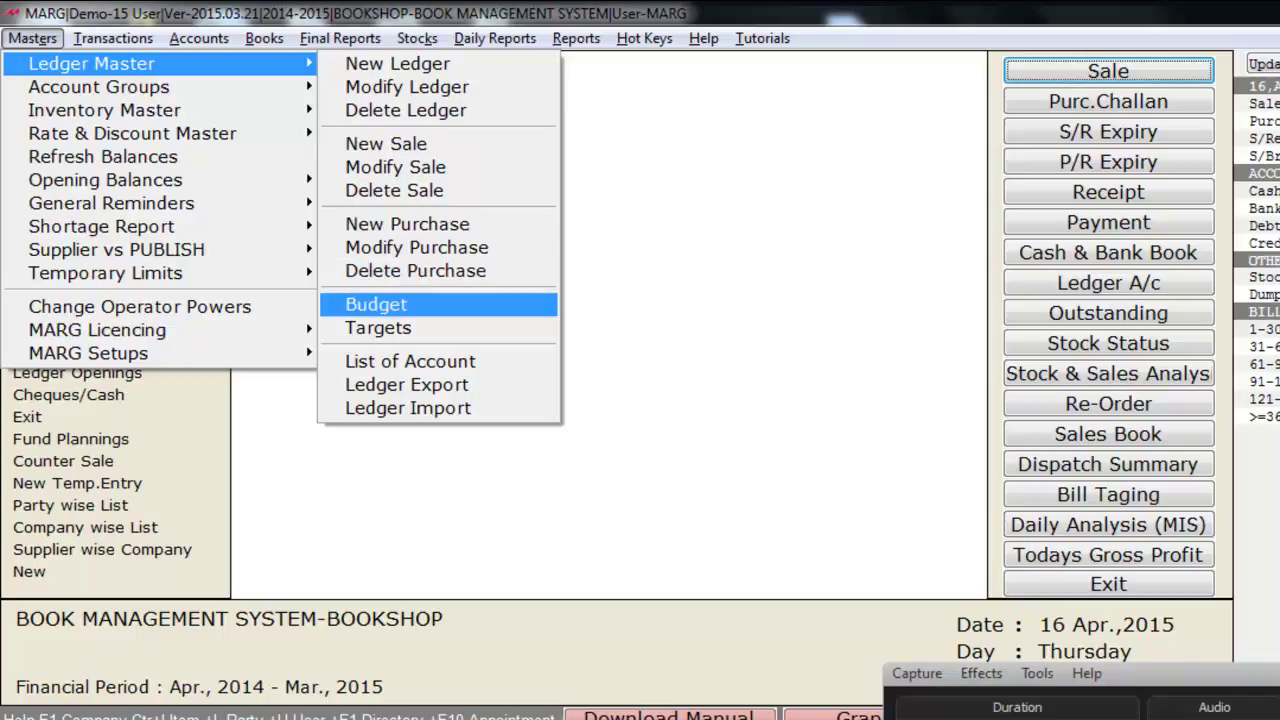
Display the List of Account report for the ledgers and close it
key("Down")
key("Down")
key("Return")
key("Return")
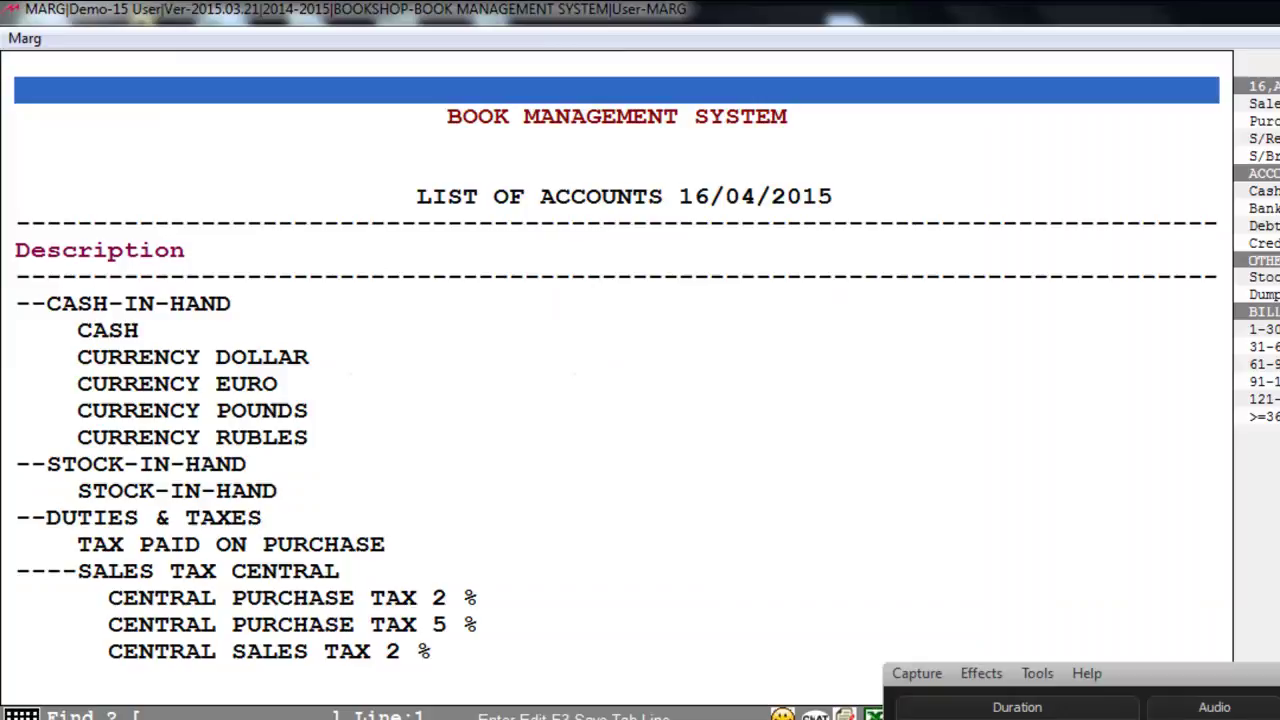
key("Escape")
key("Down")
key("Down")
key("Down")
key("Down")
key("Down")
key("Down")
key("Down")
key("Down")
key("Down")
key("Down")
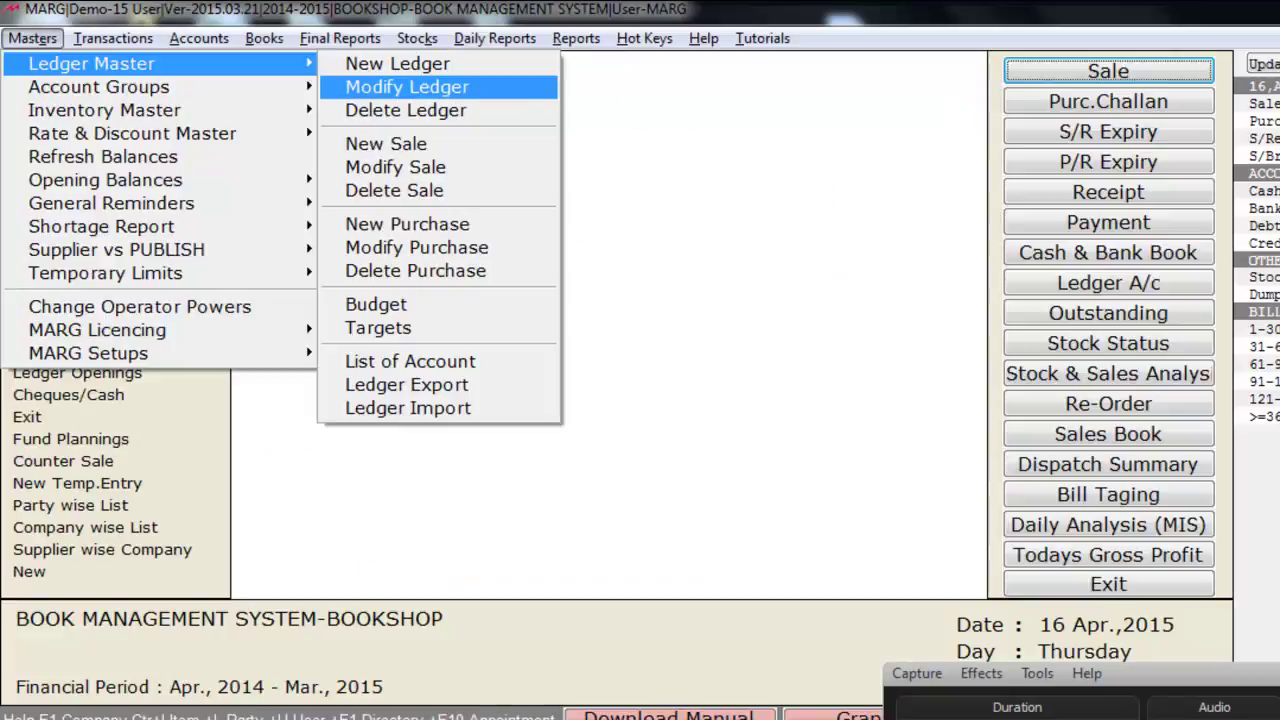
key("Down")
key("Down")
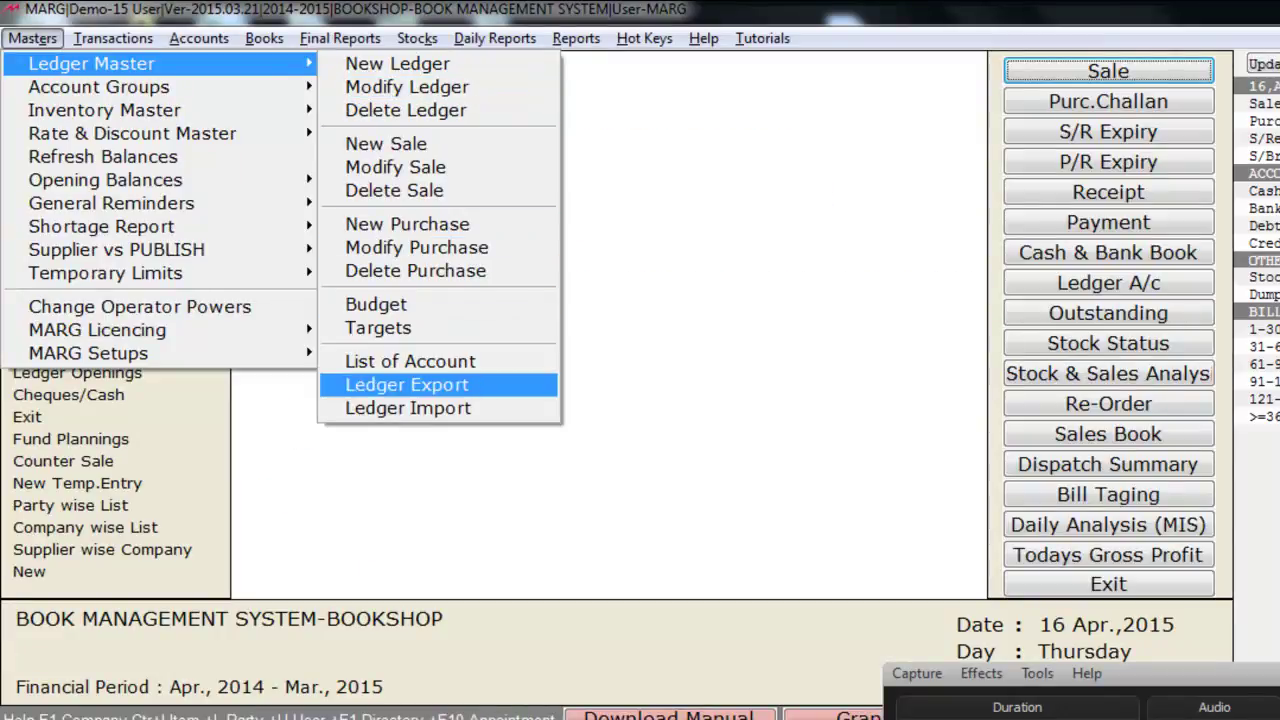
key("Down")
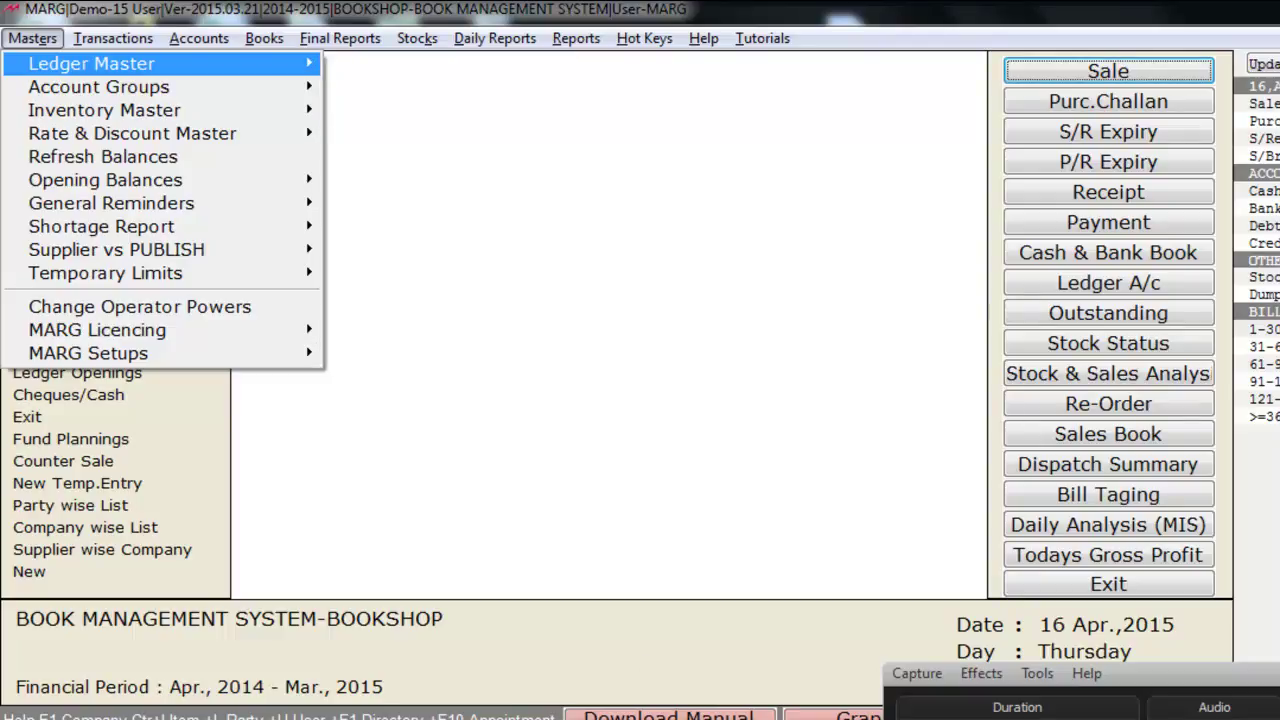
Open the list of parent groups for creating a new account group, and leave it without choosing one
key("Down")
key("Right")
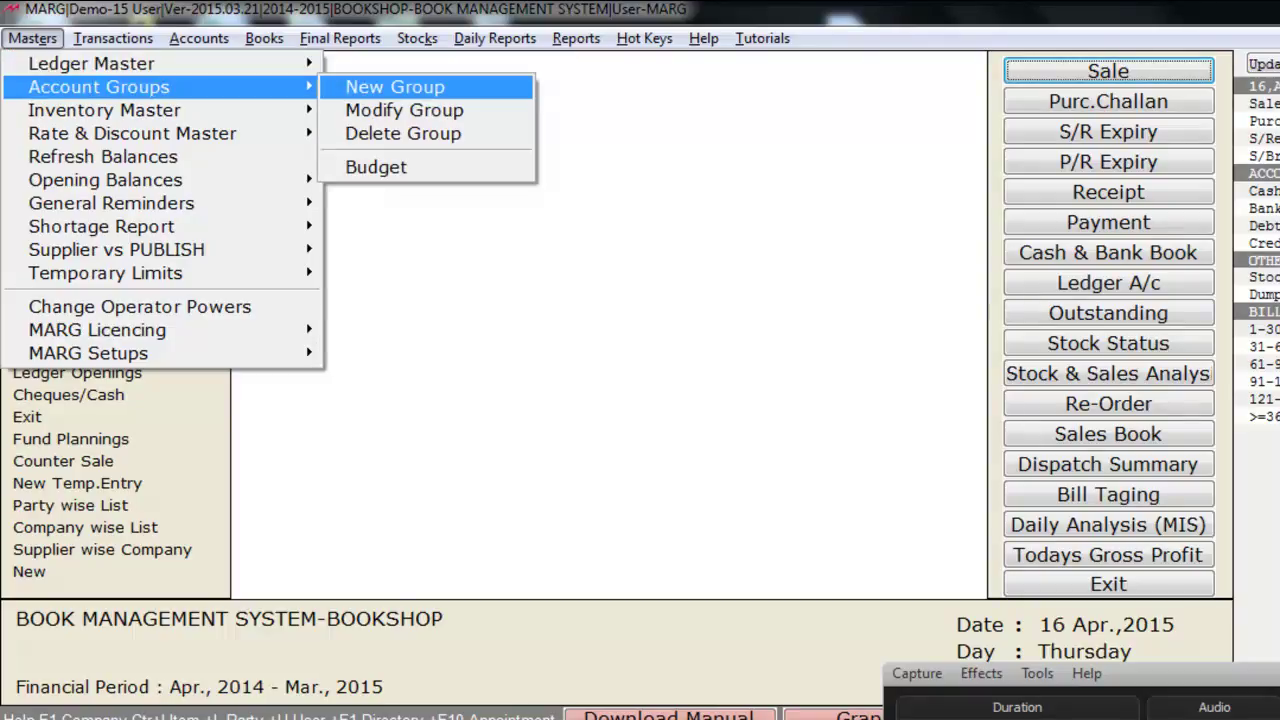
key("Return")
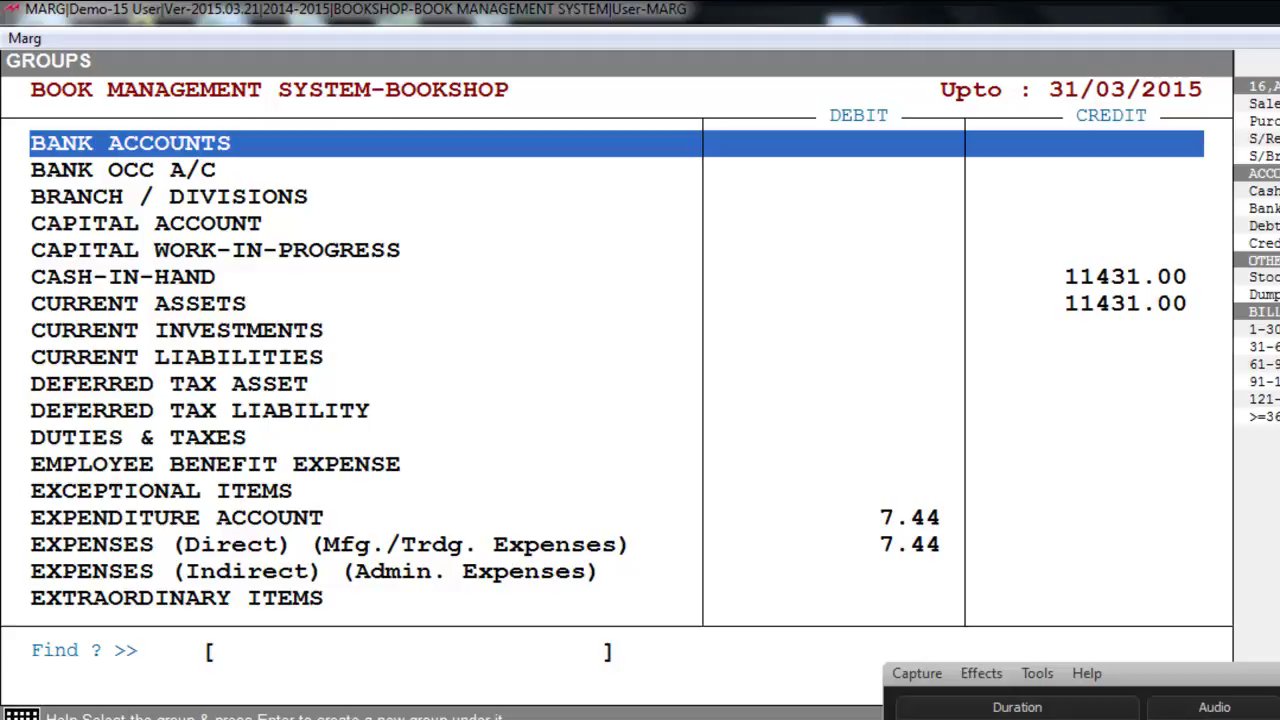
key("Escape")
key("alt+e")
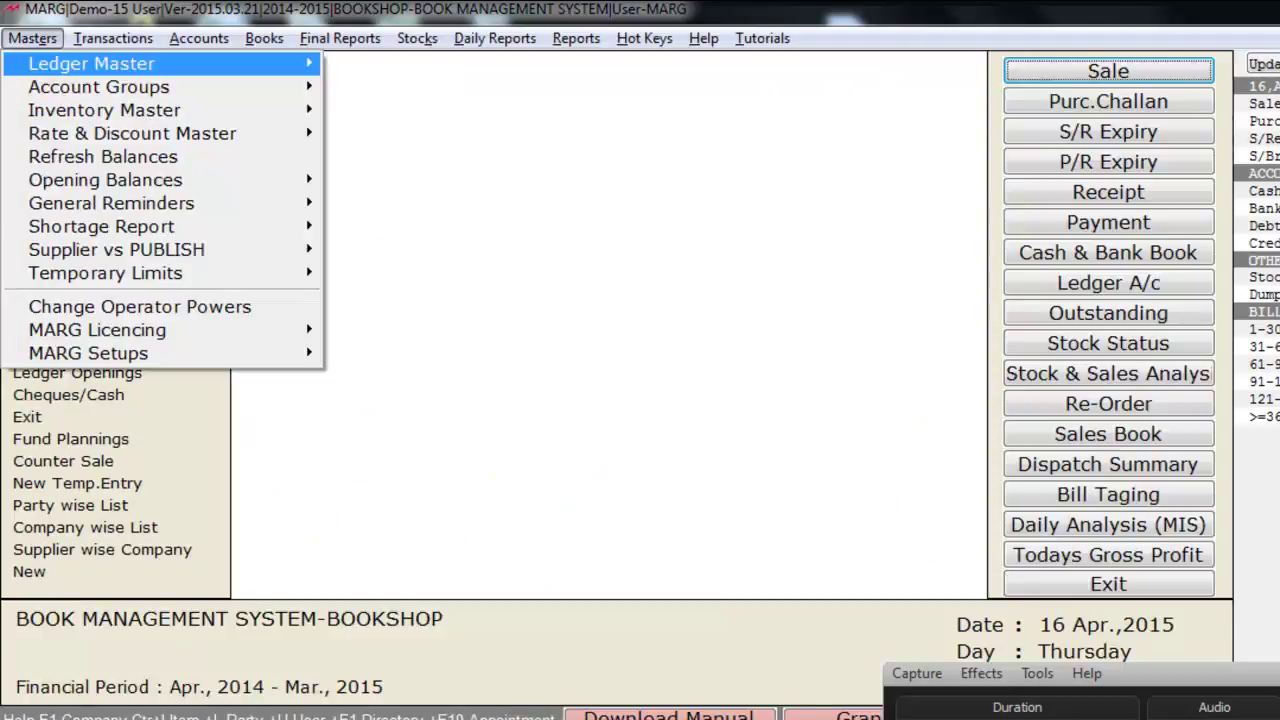
Open the Item Master of the inventory masters and start a new product entry
key("Down")
key("Down")
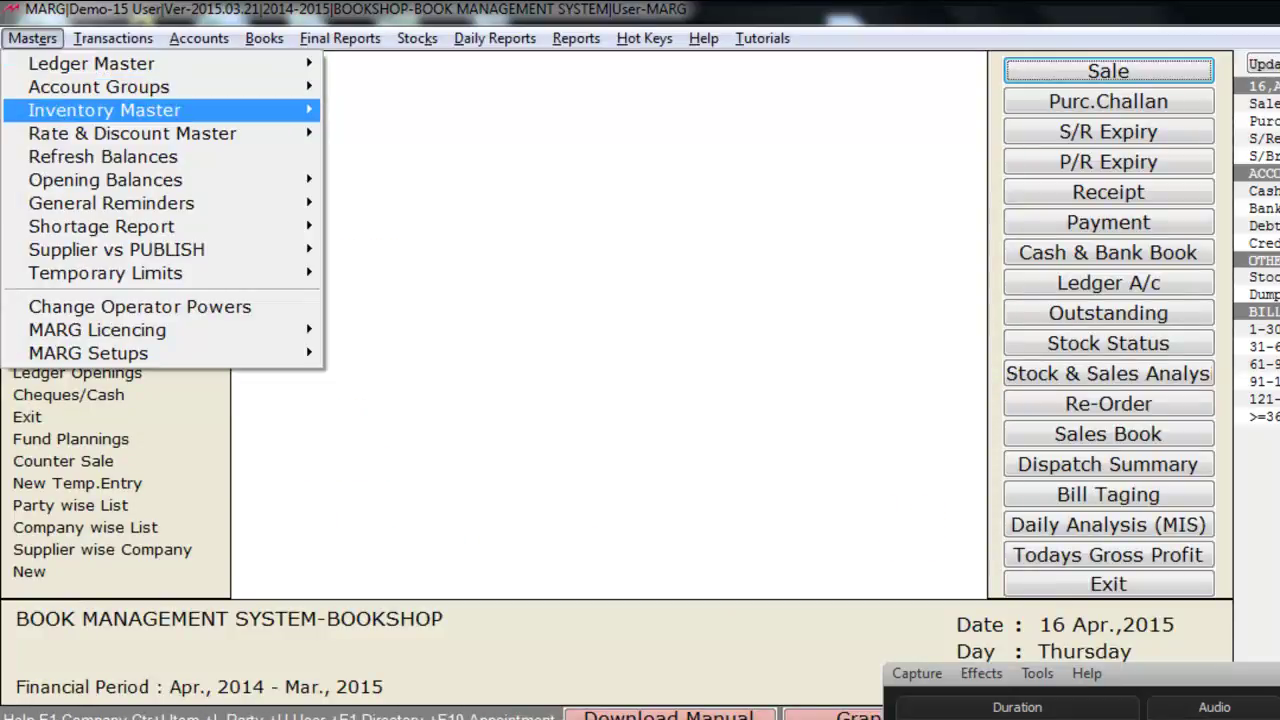
key("Right")
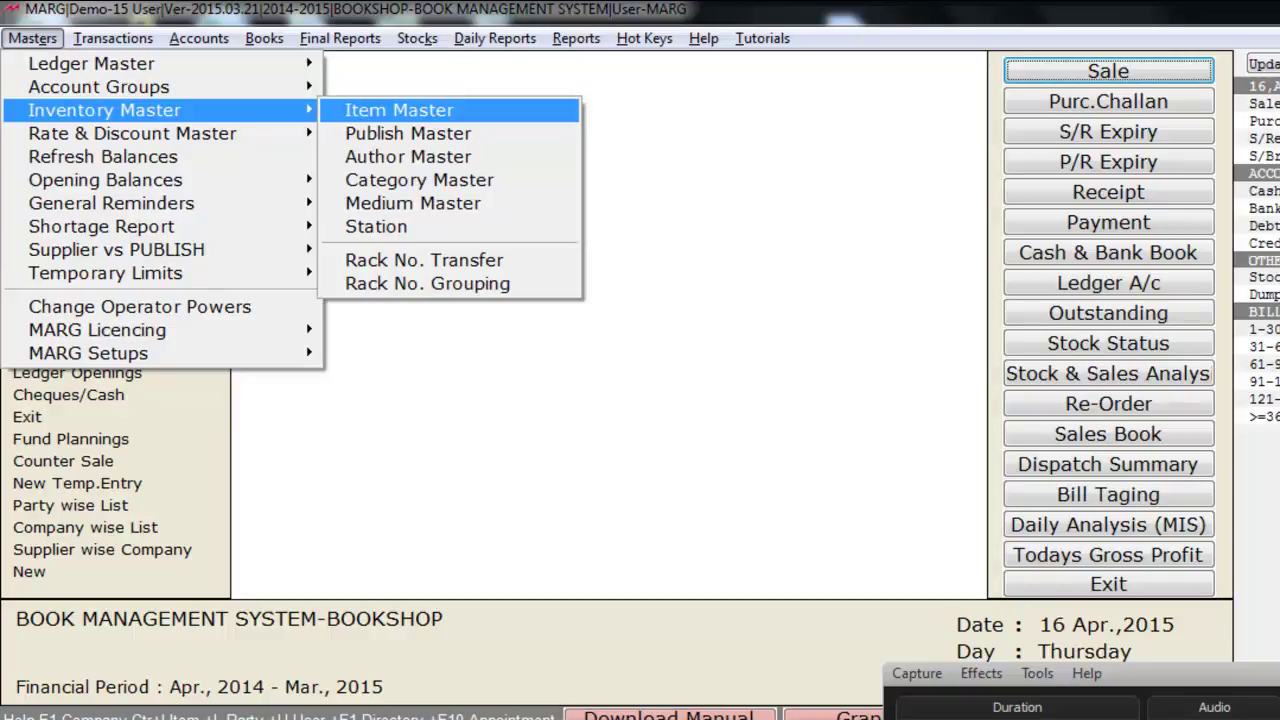
key("Return")
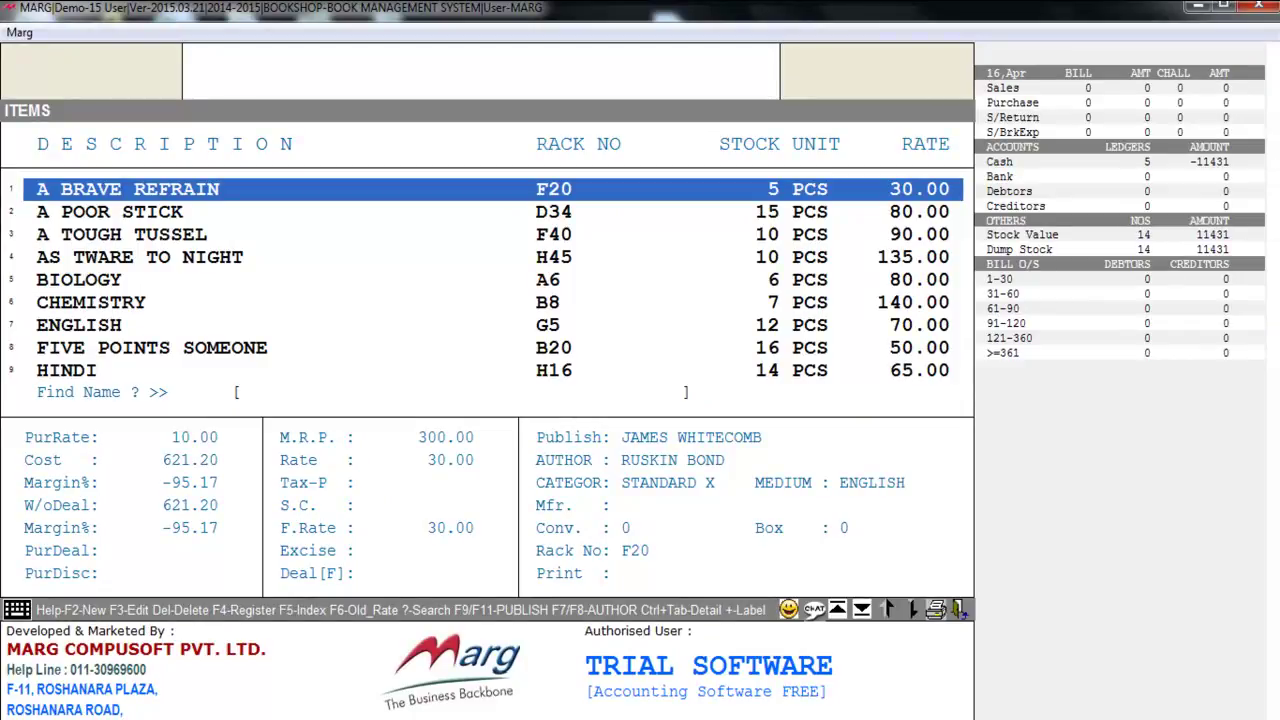
key("F2")
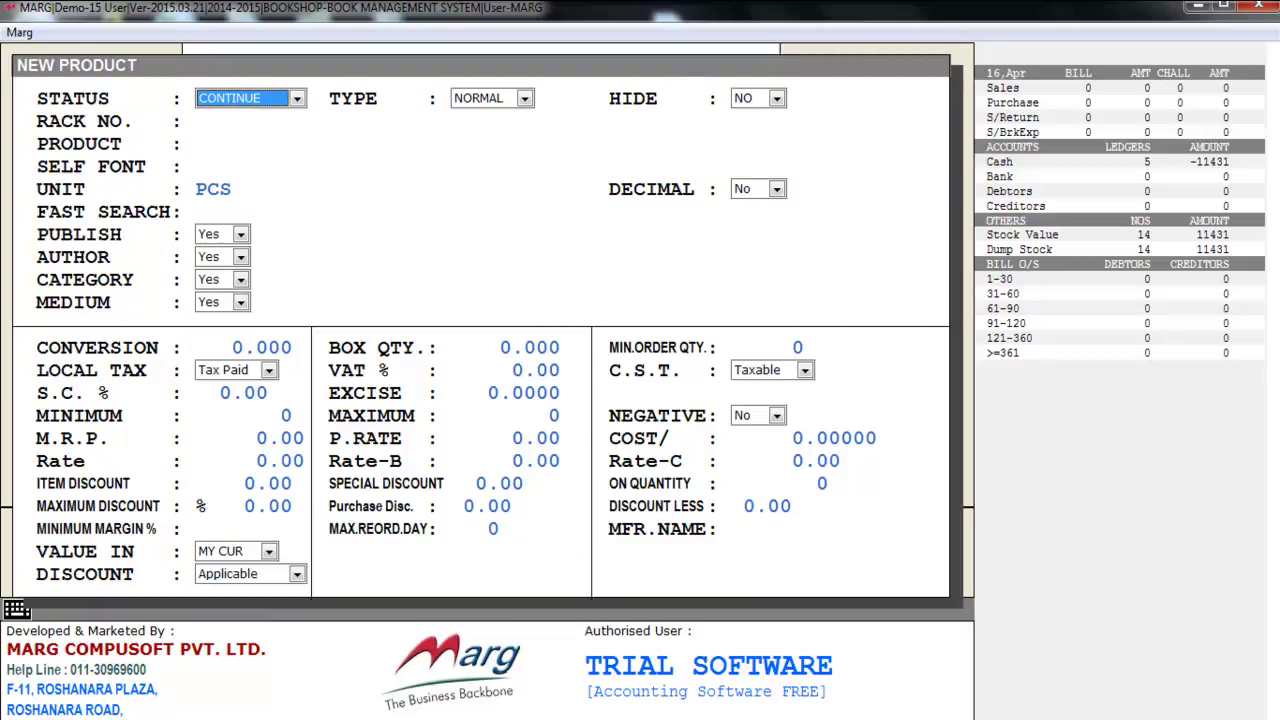
Keep status CONTINUE, type NORMAL and hide NO, and enter rack number G7 and product name REVOLUTION 2020
key("Return")
key("Return")
key("Return")
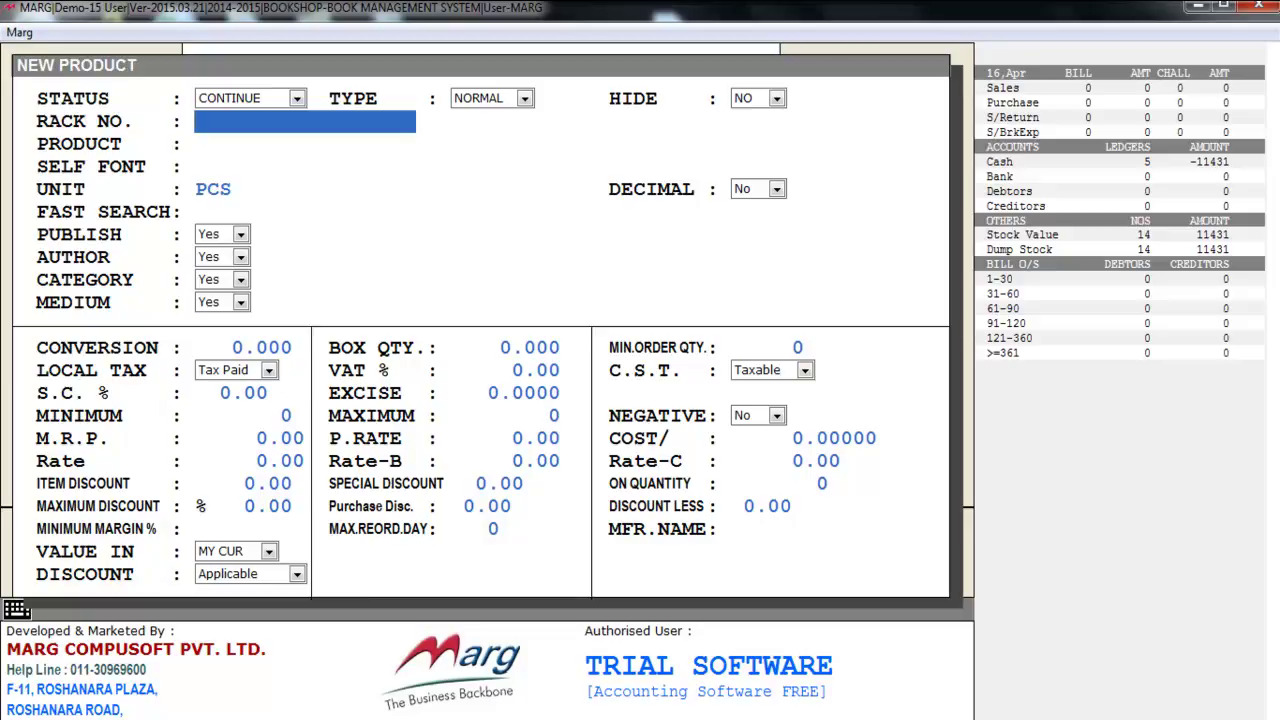
type("G7")
key("Return")
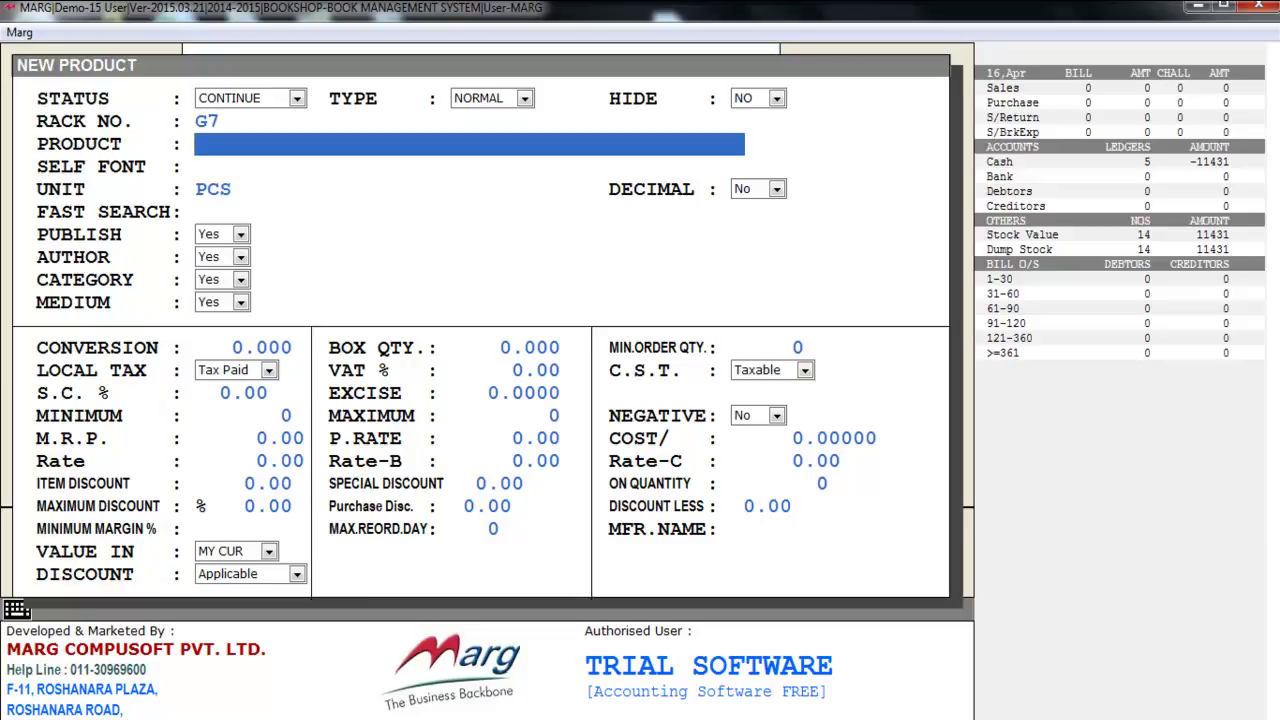
type("REVOLUTI")
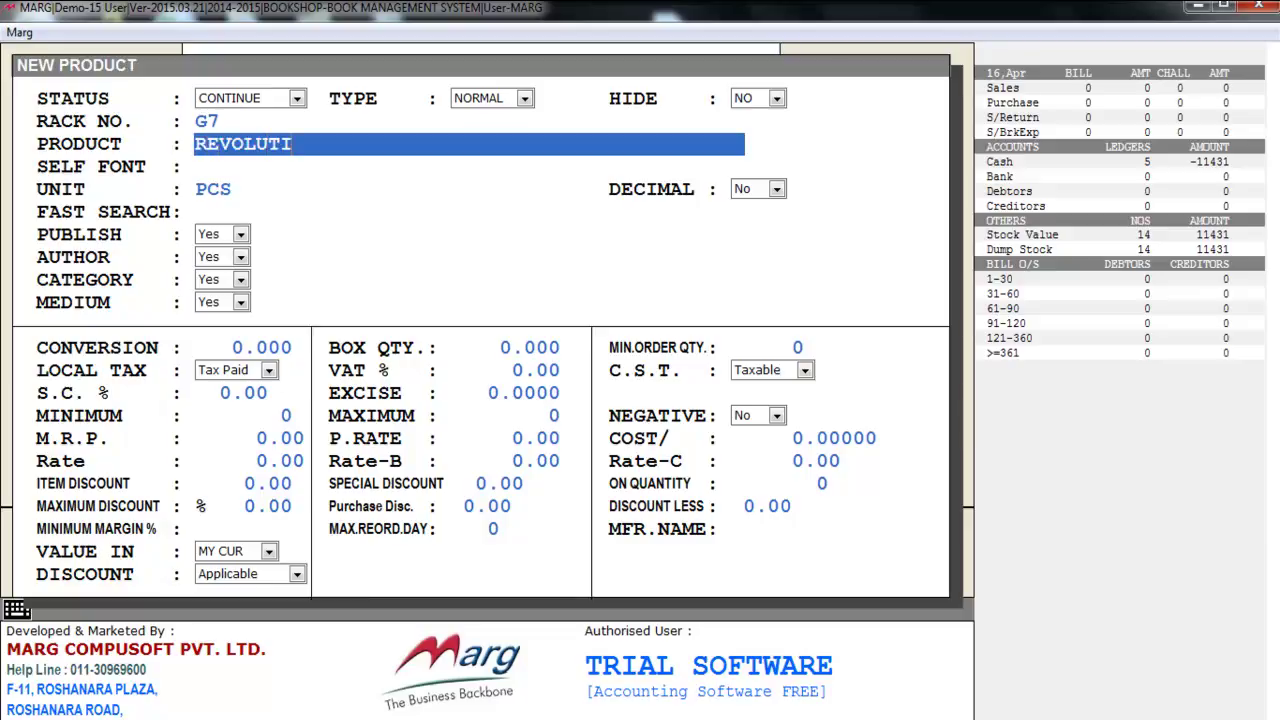
type("ON 2020")
key("Return")
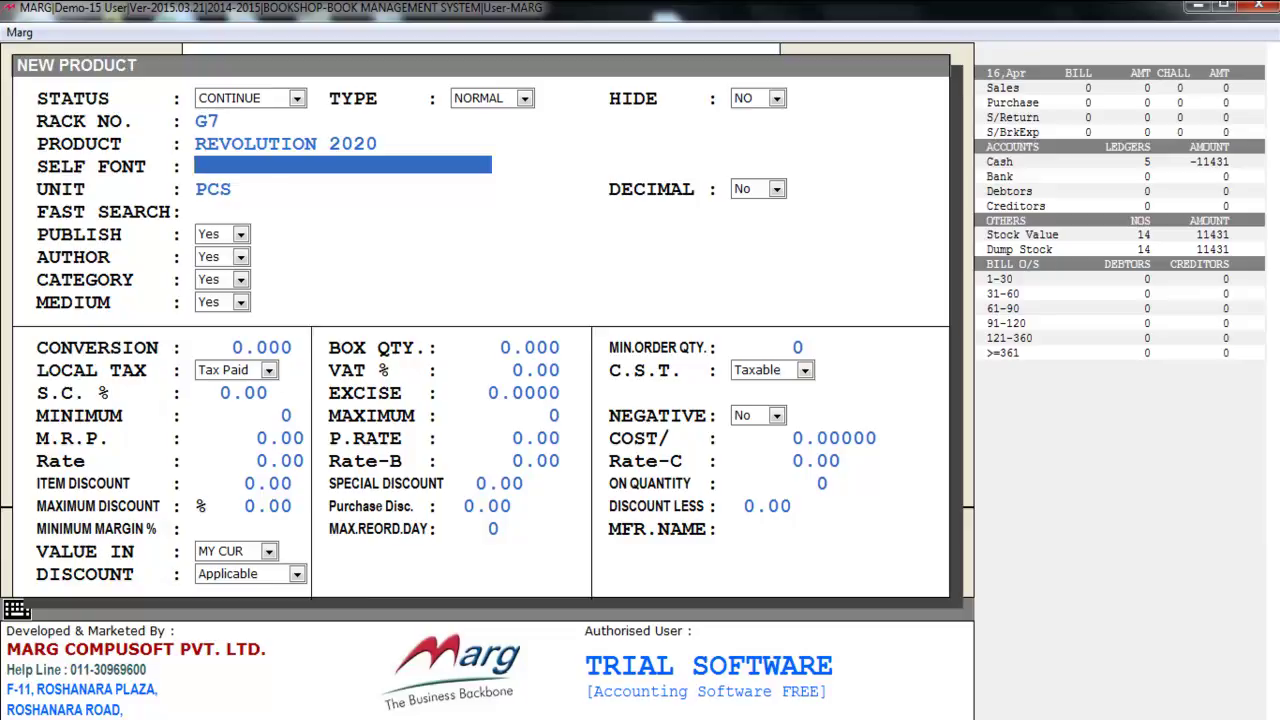
Leave the self font and fast search blank, and keep PCS as the unit with decimal set to No
key("Return")
key("Return")
key("Return")
key("Return")
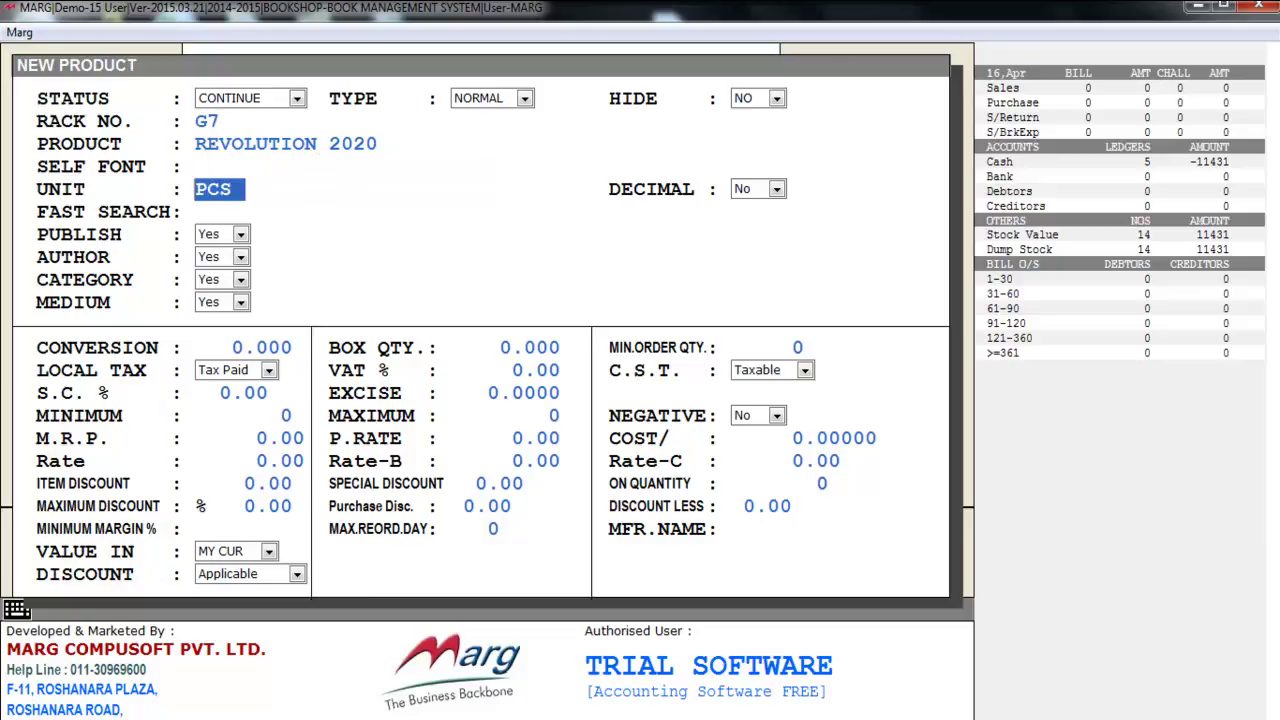
Browse the list of publishers for the product and view the blank new-publisher form, cancelling it without an entry
key("space")
key("Up")
key("Return")
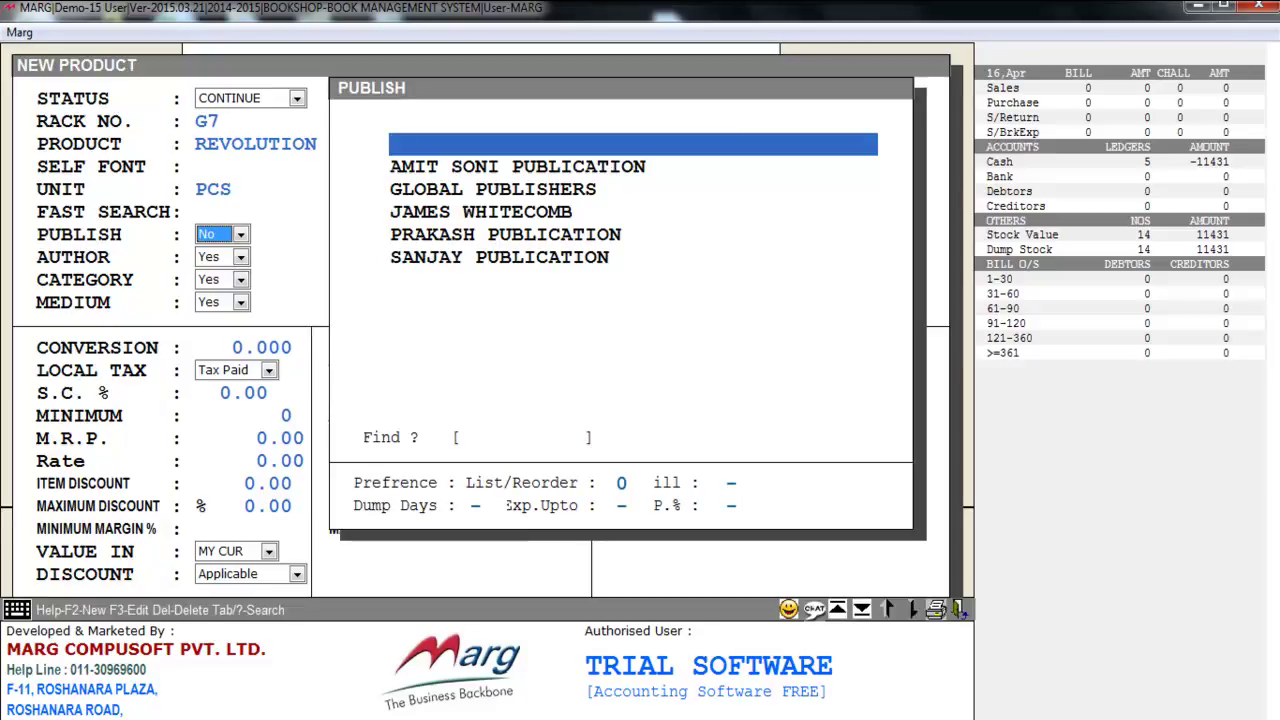
key("Down")
key("Down")
key("Down")
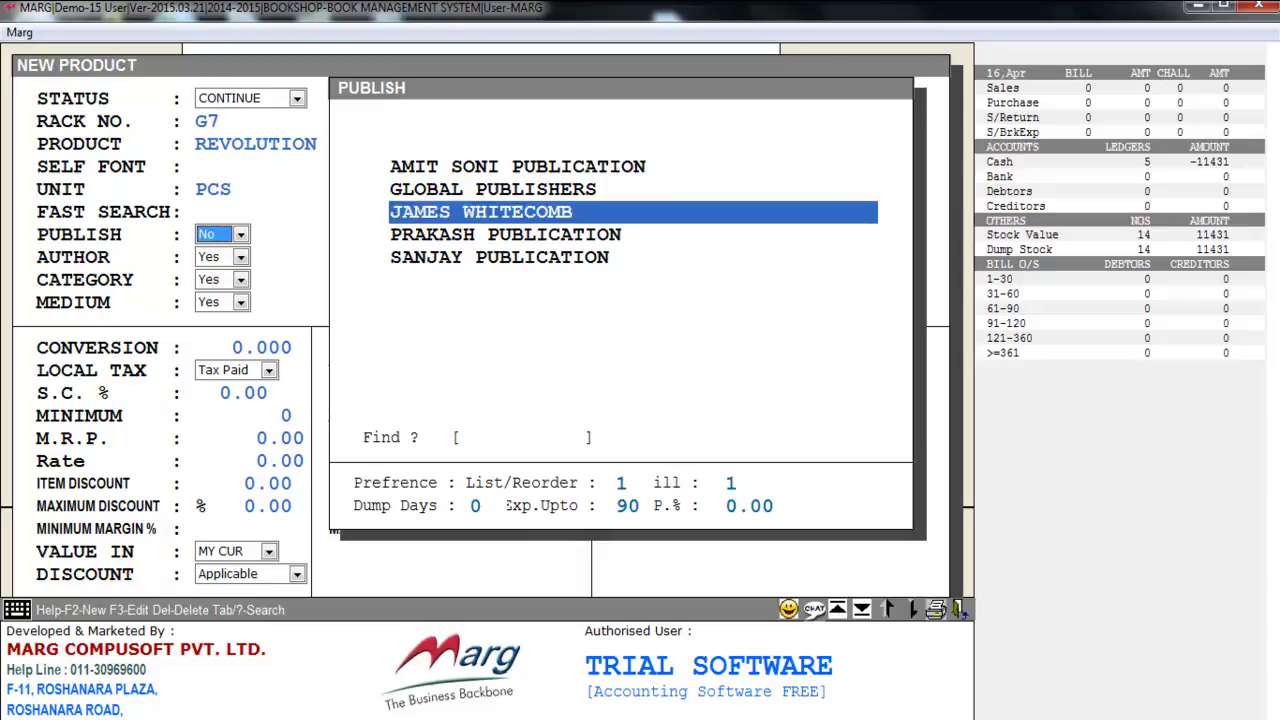
key("Down")
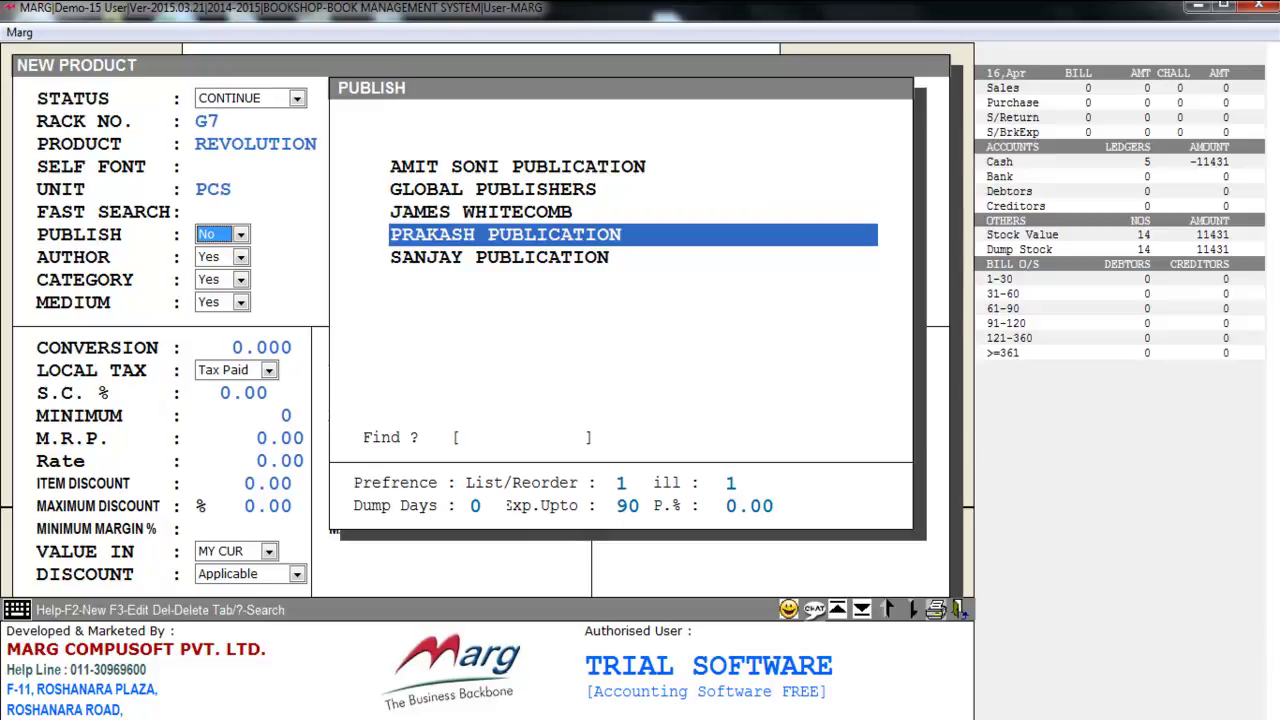
key("Up")
key("Up")
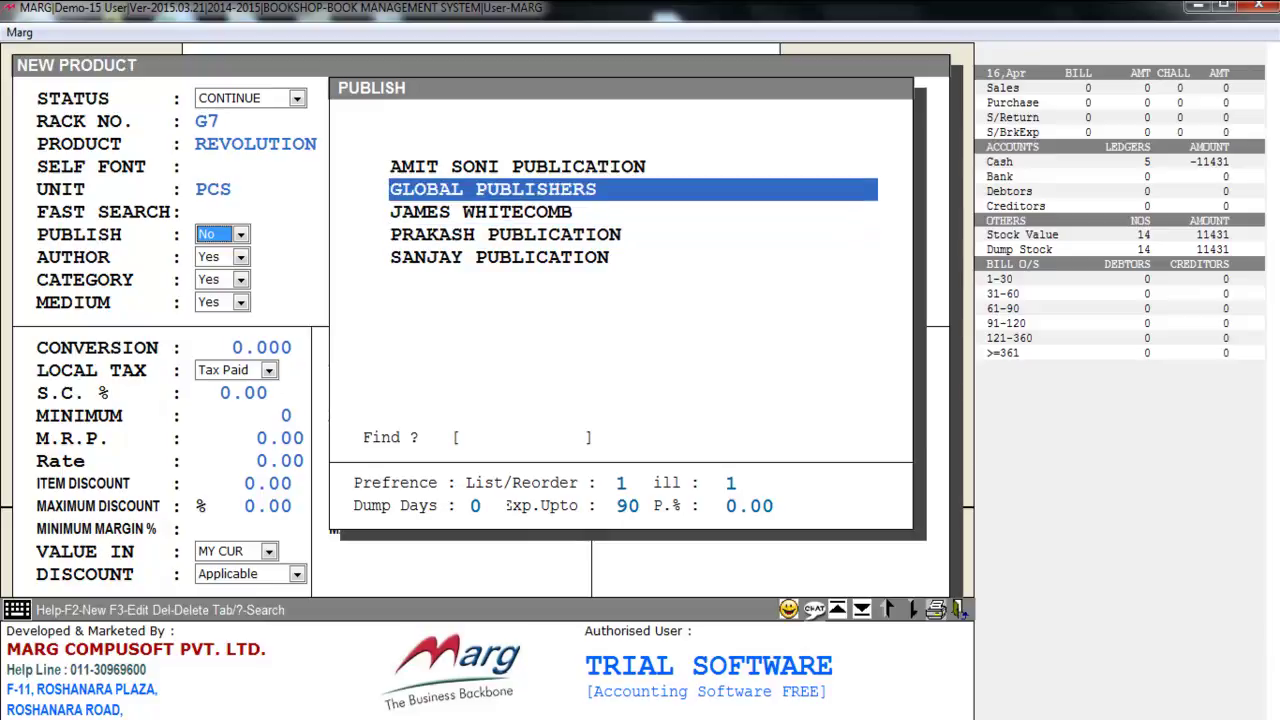
key("F2")
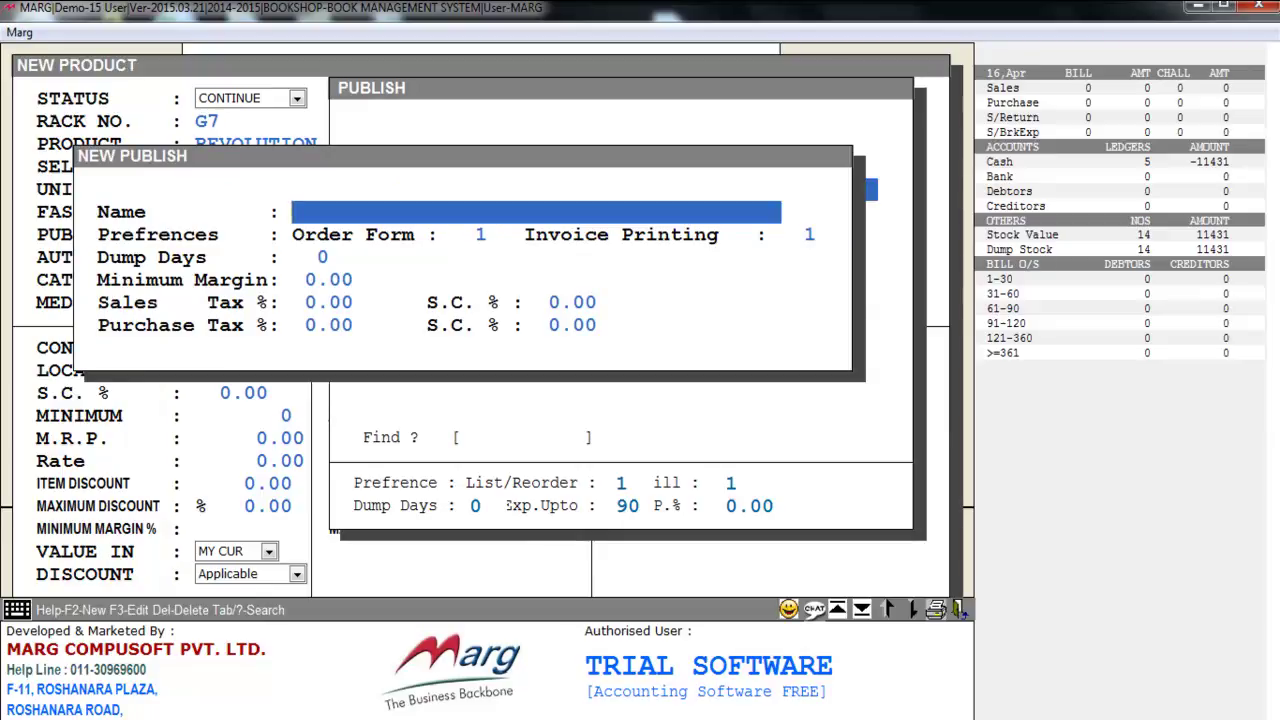
key("Escape")
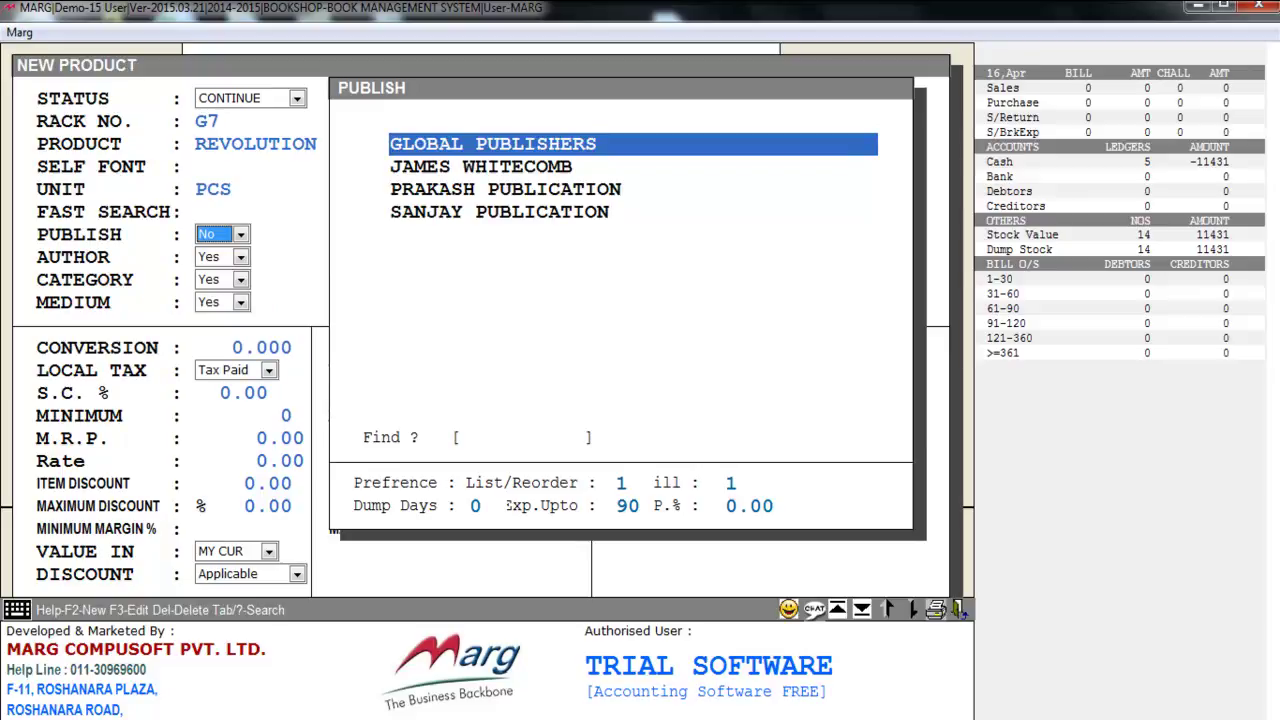
Assign PRAKASH PUBLICATION as the product's publisher
key("Down")
key("Down")
key("Return")
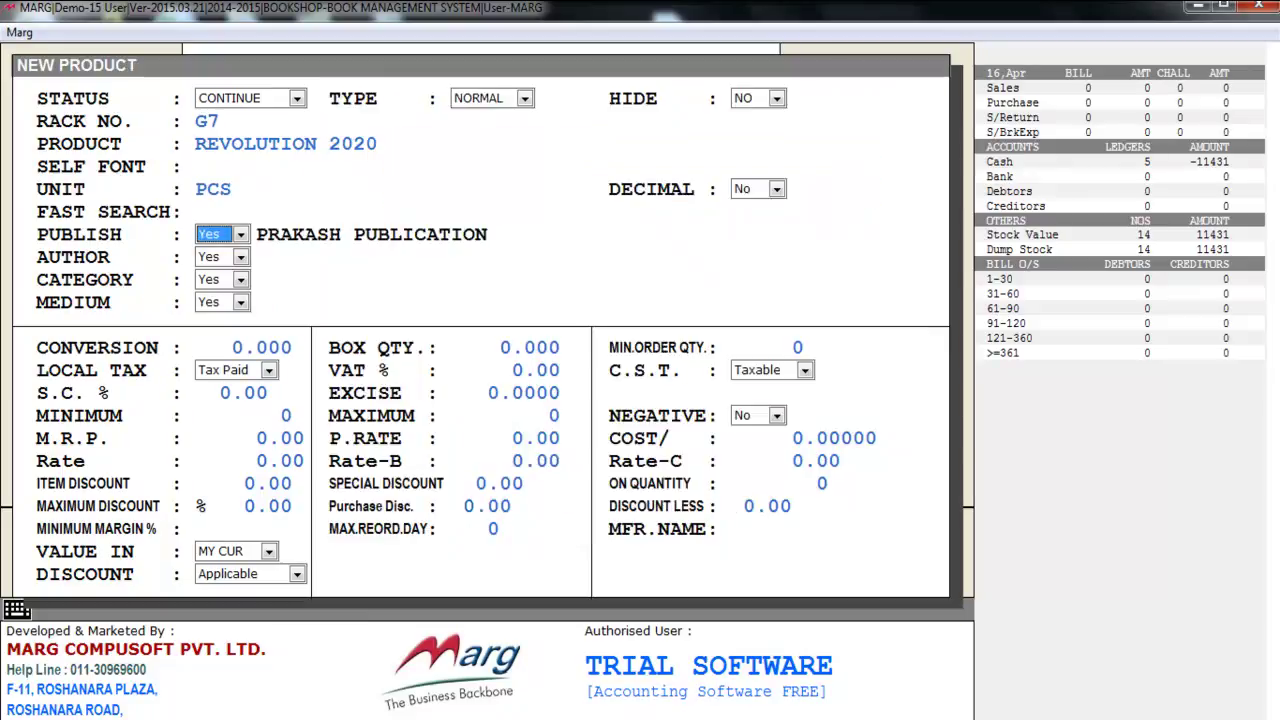
Browse the list of authors for the product and view the blank new-author entry, cancelling it without a name
key("Return")
key("Down")
key("Down")
key("Return")
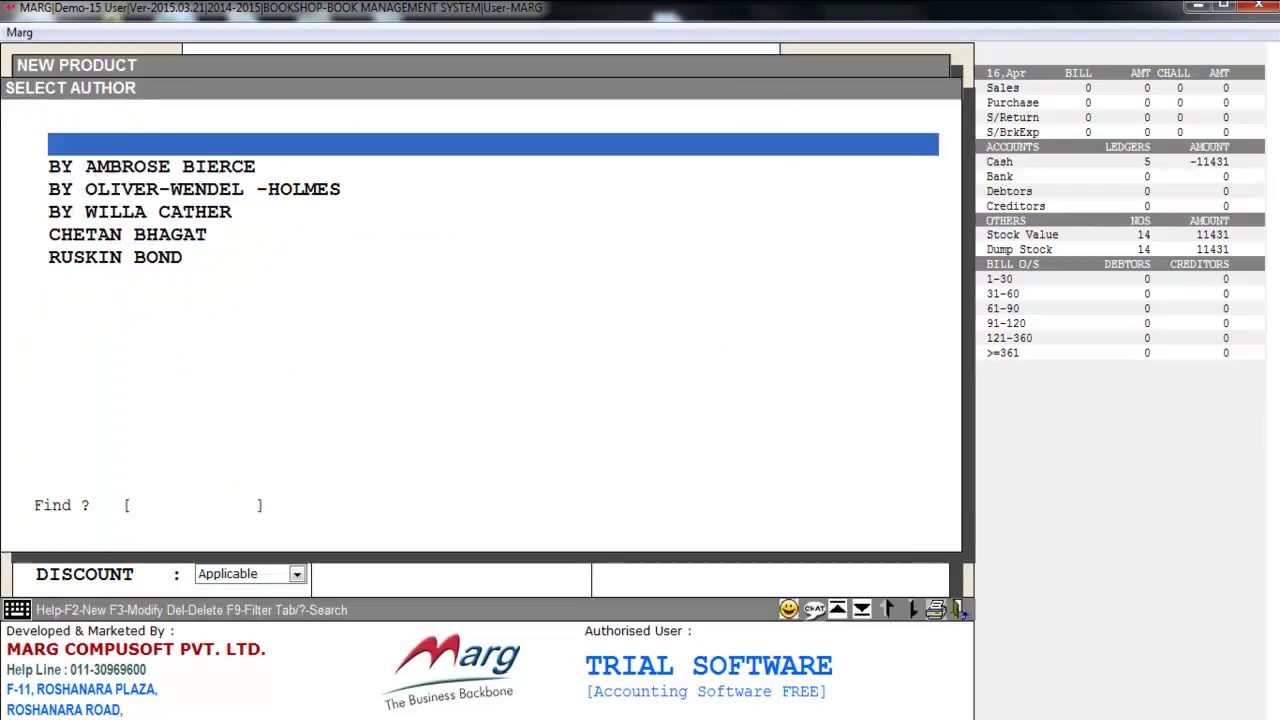
key("Down")
key("Down")
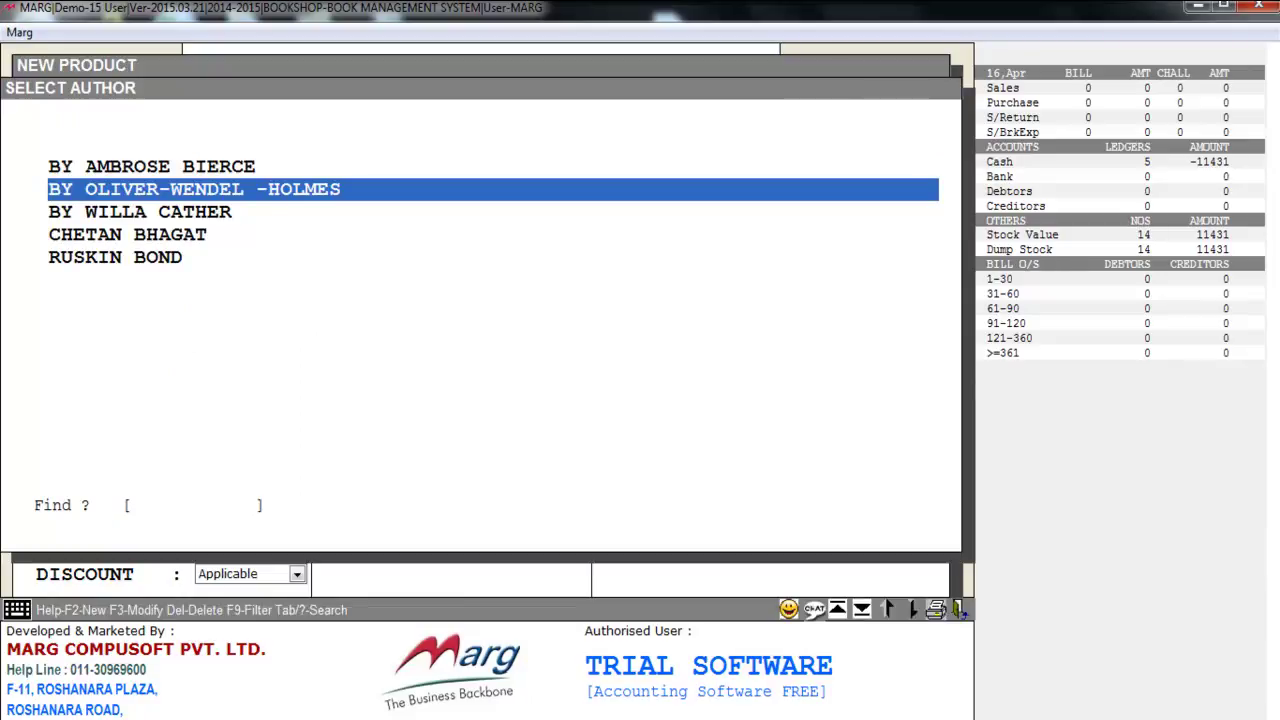
key("F2")
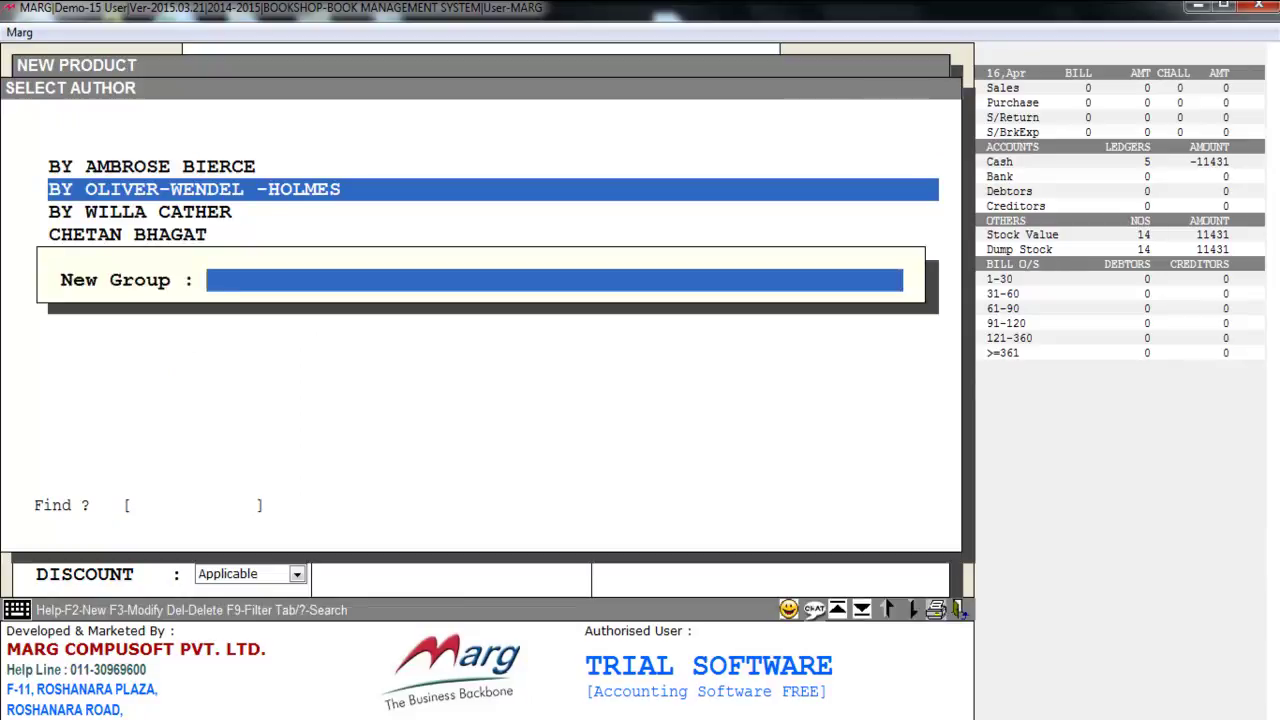
key("Escape")
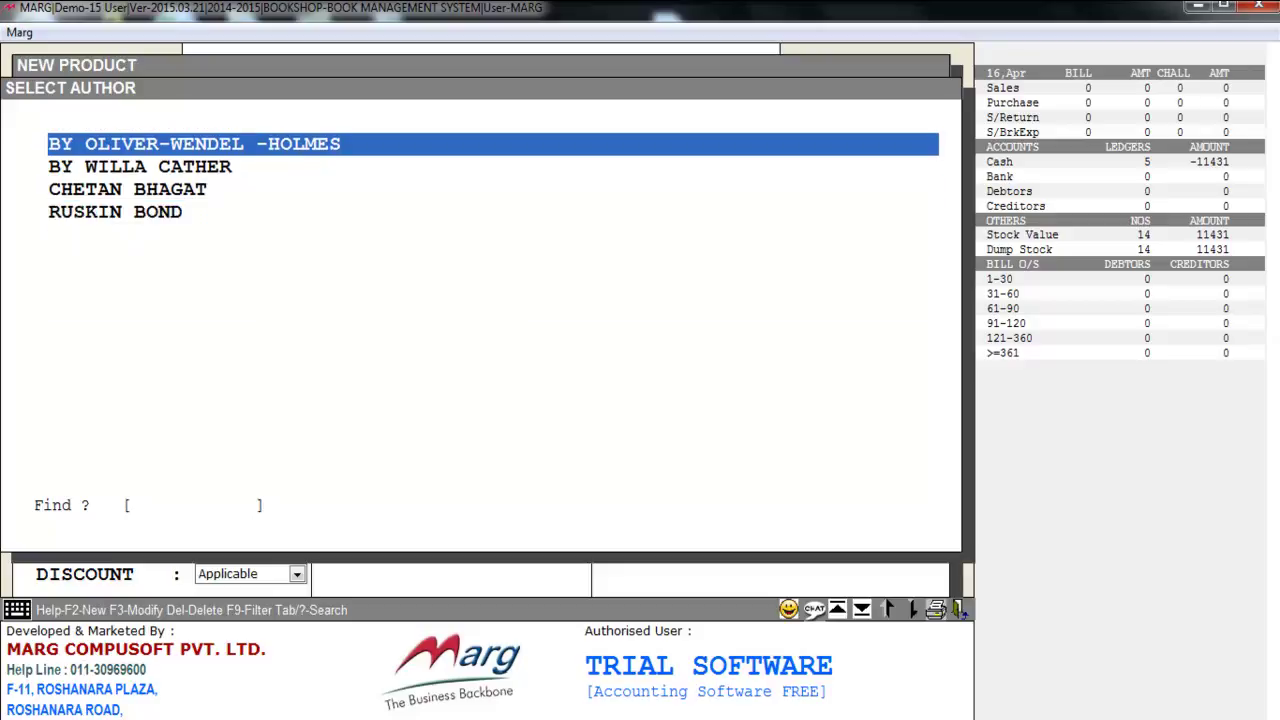
Assign CHETAN BHAGAT as the product's author
key("Down")
key("Down")
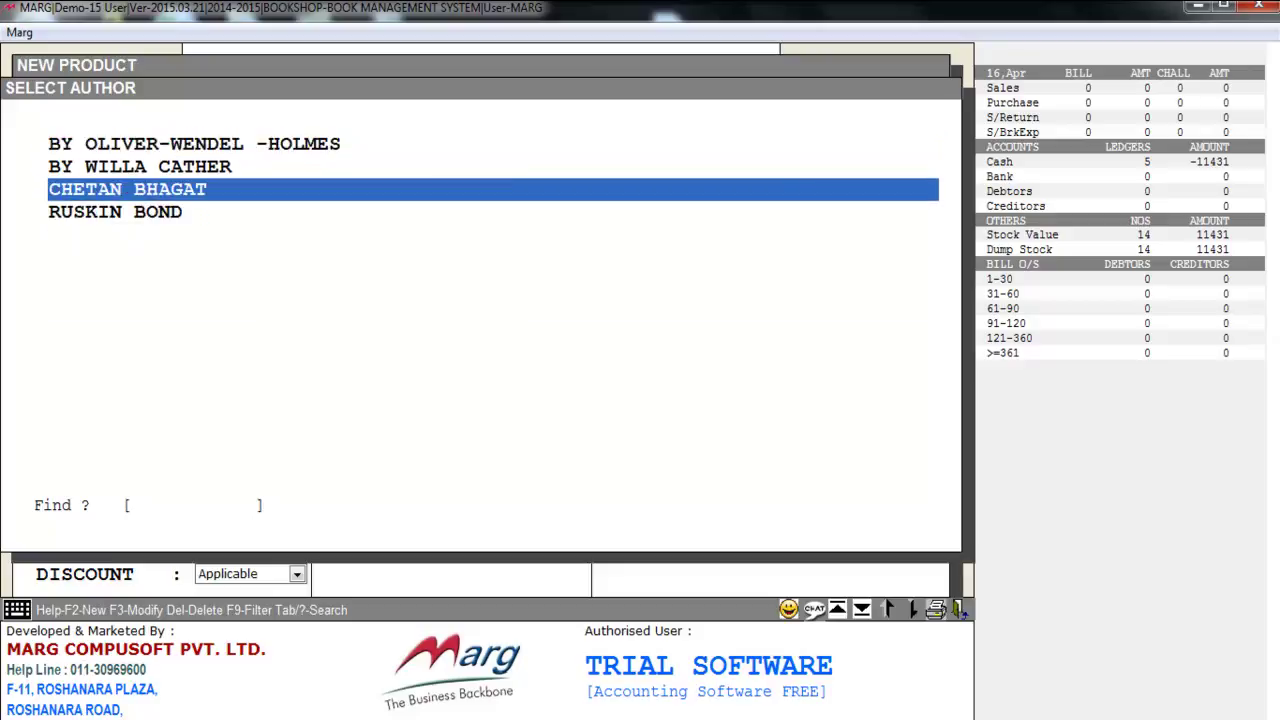
key("Return")
key("Return")
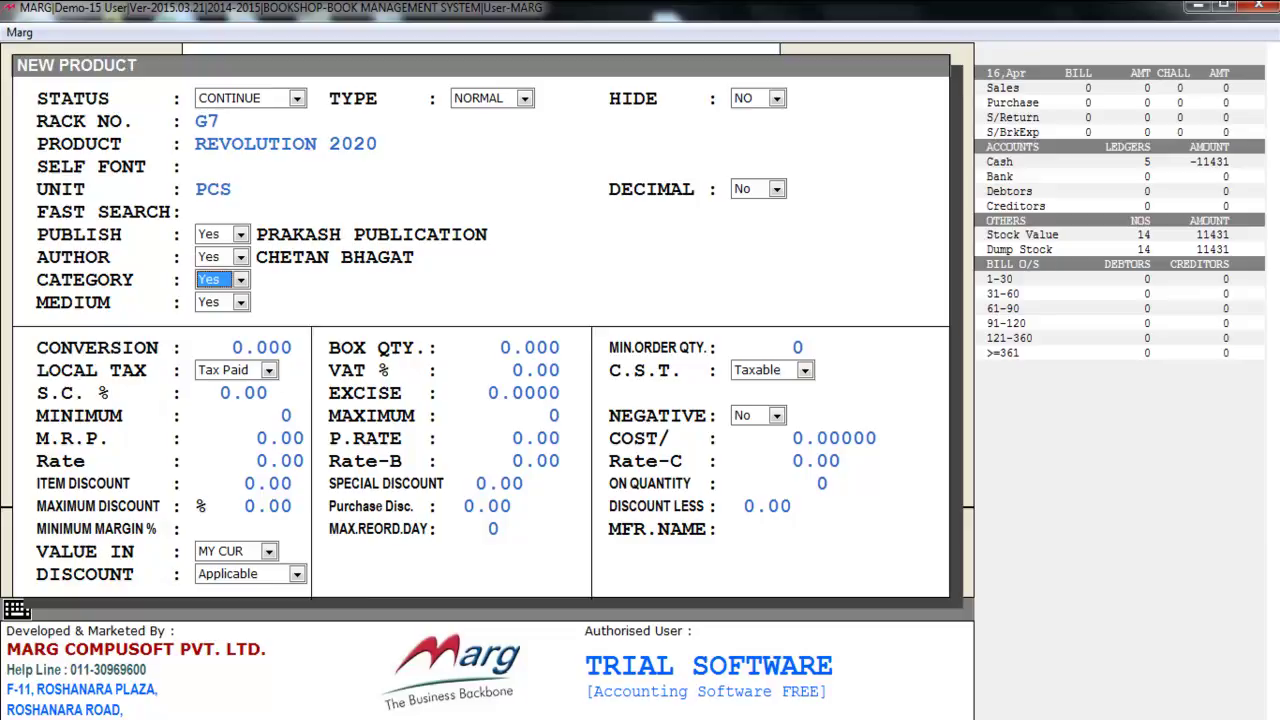
Open the category list and view the blank new-category form, cancelling it without an entry
key("Down")
key("Return")
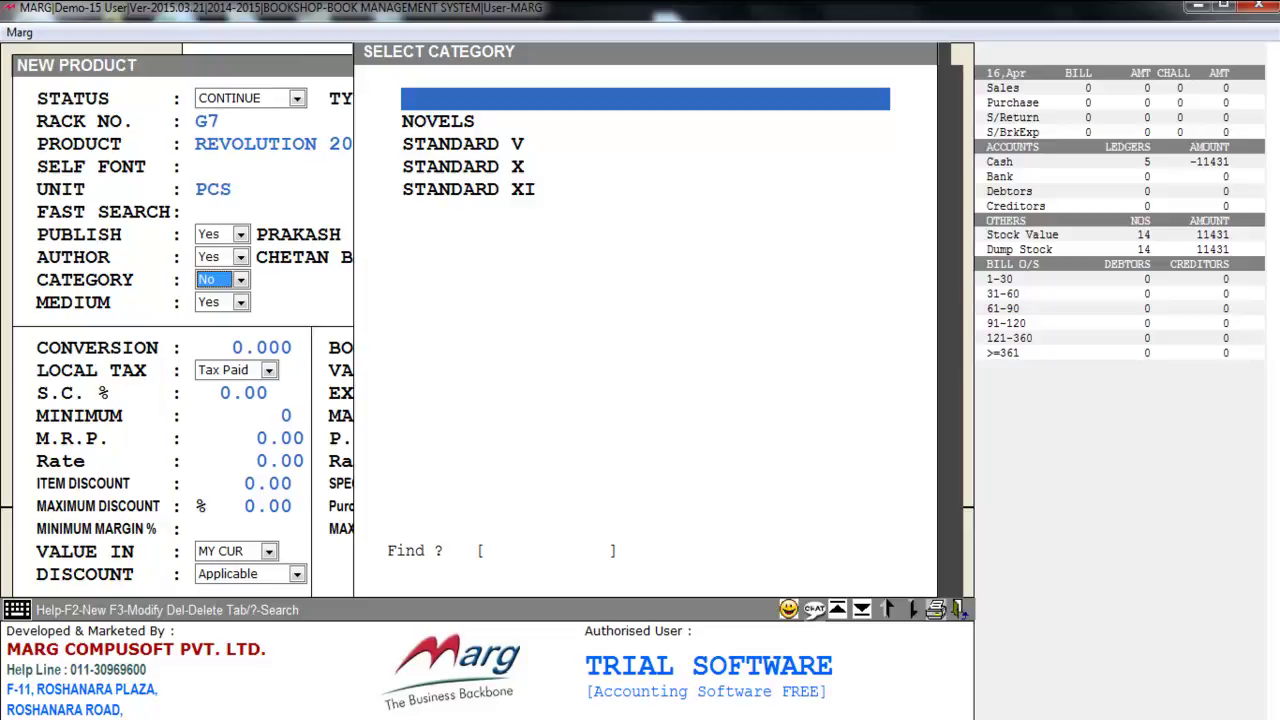
key("F2")
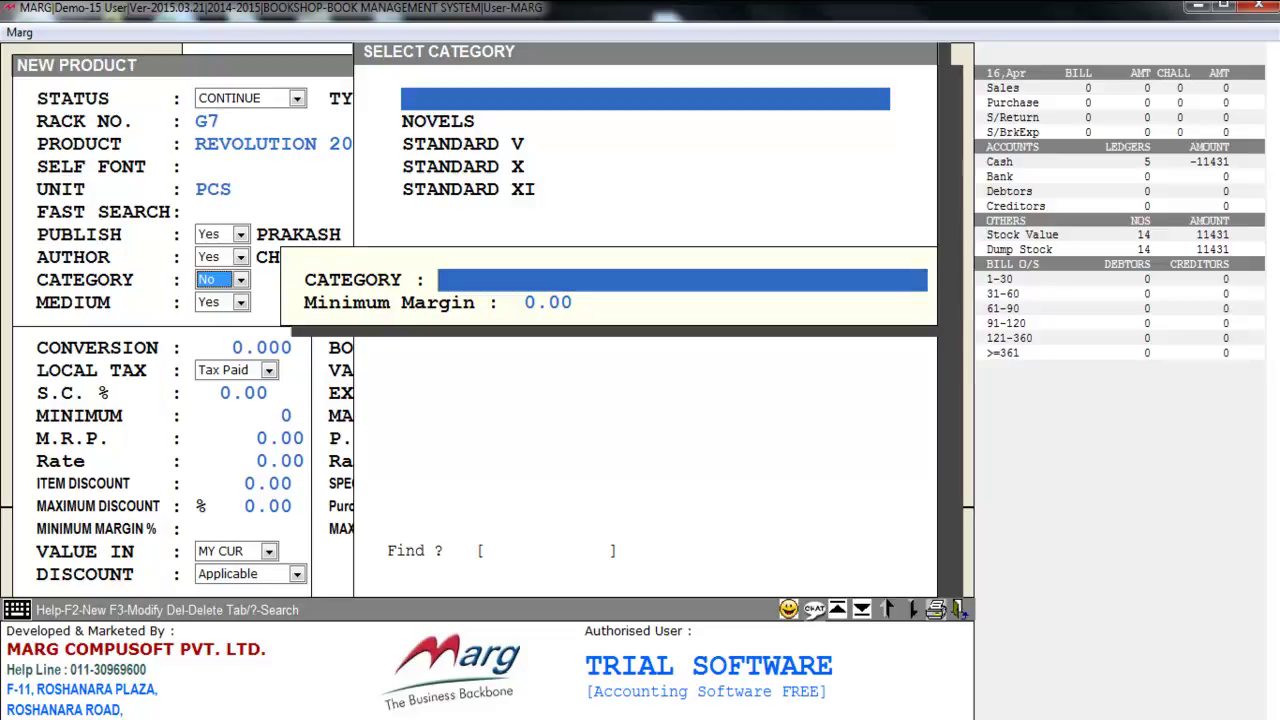
key("Escape")
Assign NOVELS as the product's category
key("Down")
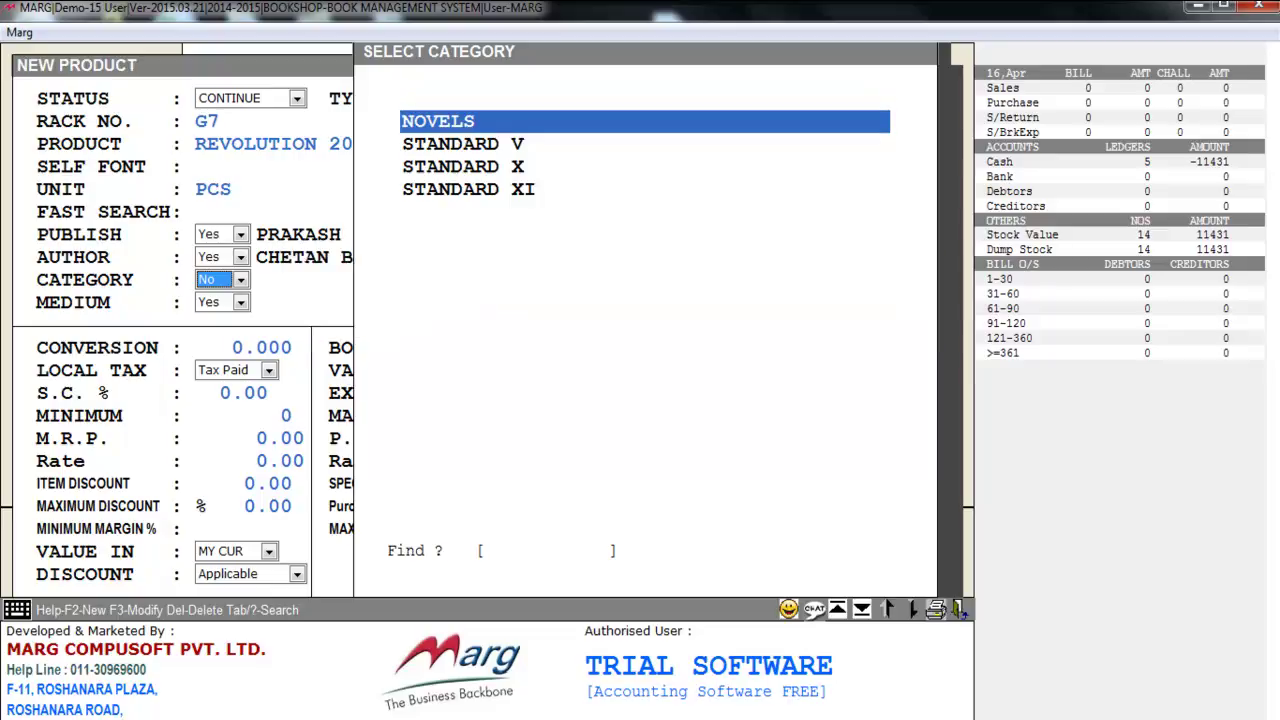
key("Return")
key("Return")
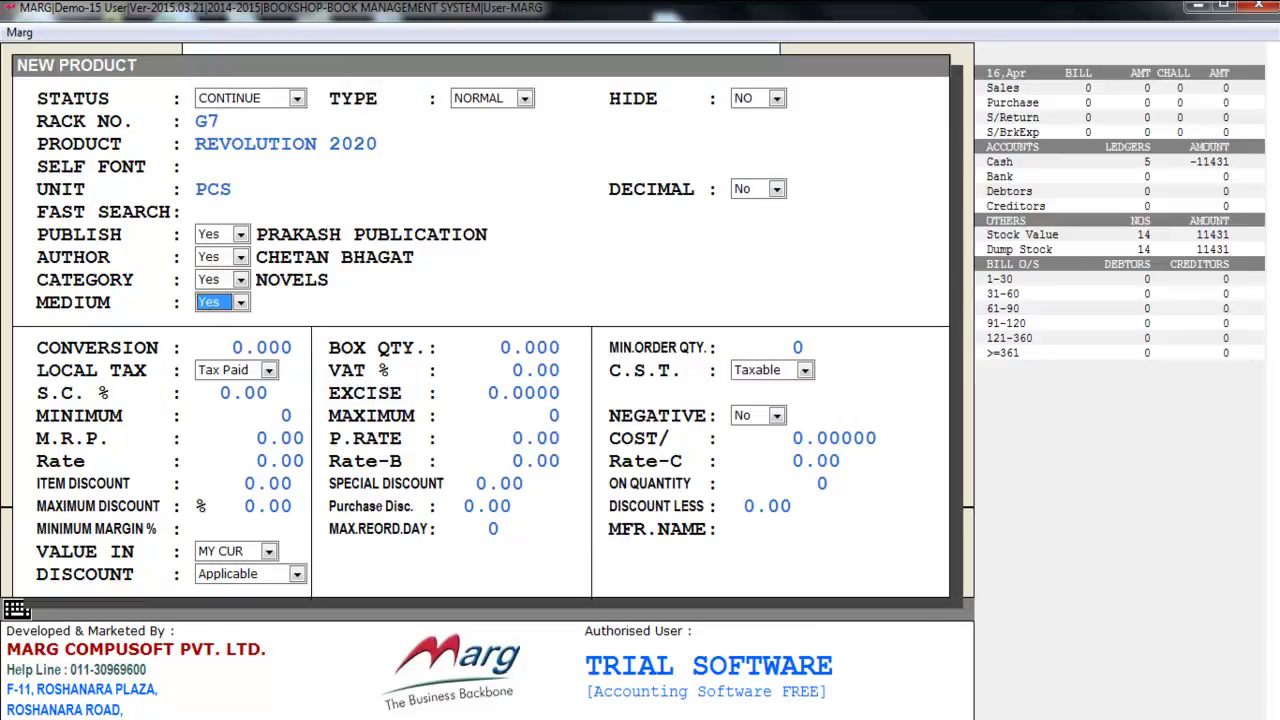
Open the medium list and its blank new-medium form, and leave both without choosing a medium
key("Up")
key("Return")
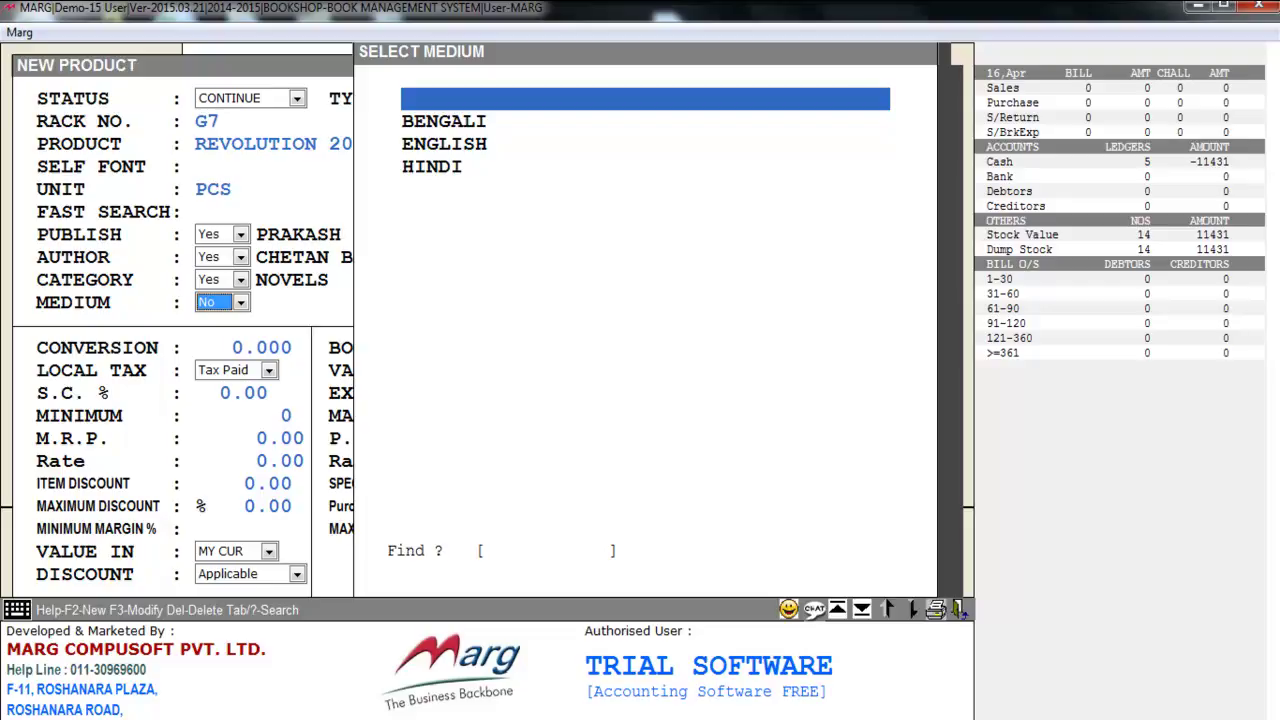
key("F2")
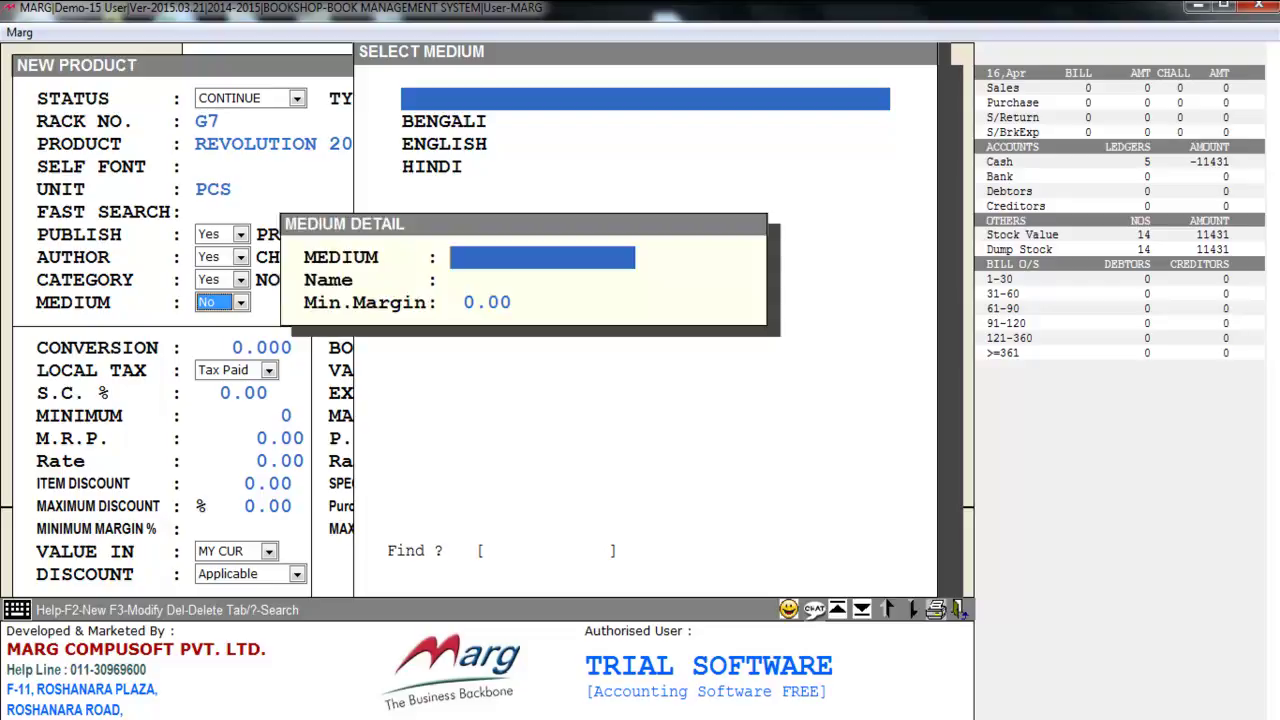
key("Escape")
key("Escape")
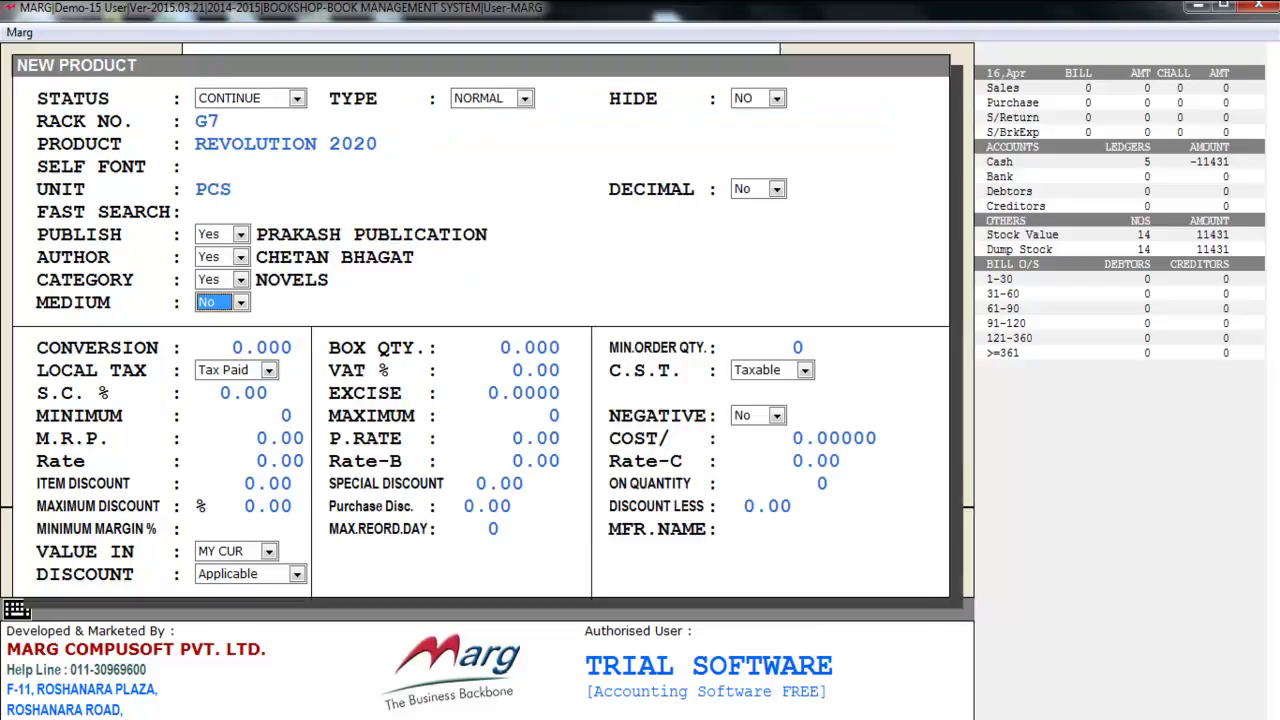
Keep medium at No and accept the default conversion, quantity, tax, rate, discount, margin and reorder-day values
key("Return")
key("Return")
key("Return")
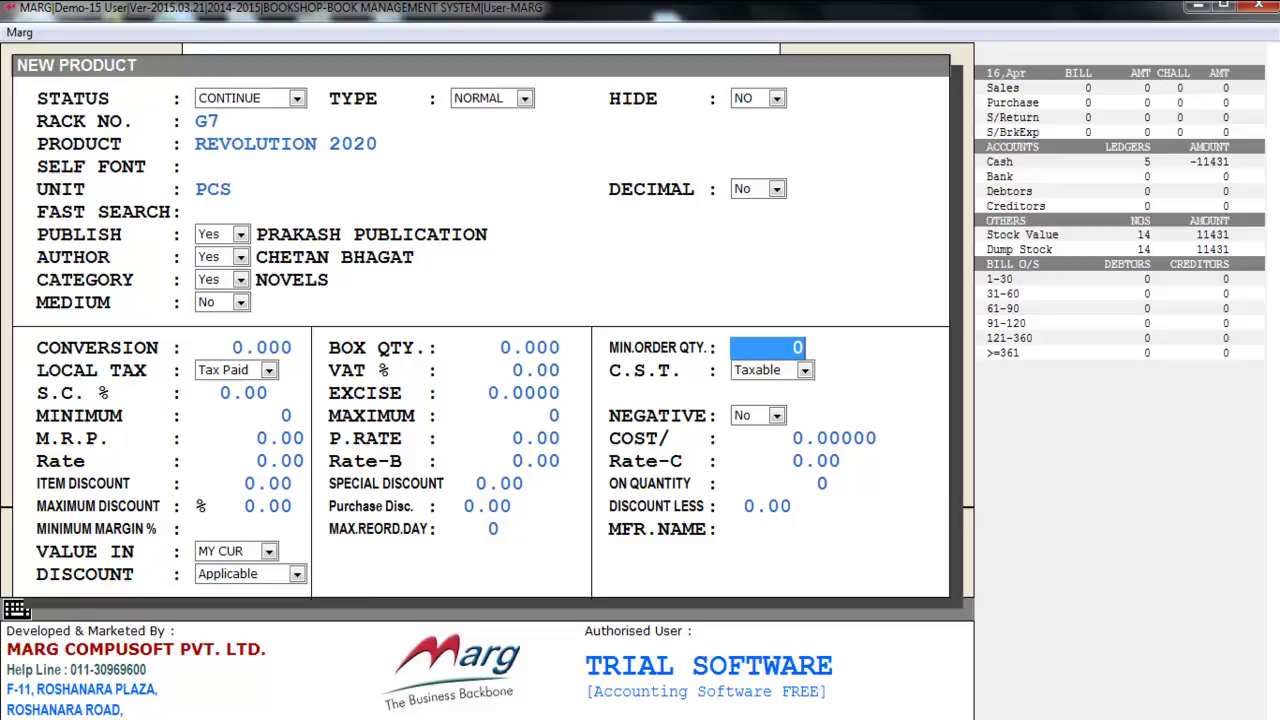
key("Return")
key("Return")
key("Return")
key("Return")
key("Return")
key("Return")
key("Return")
key("Return")
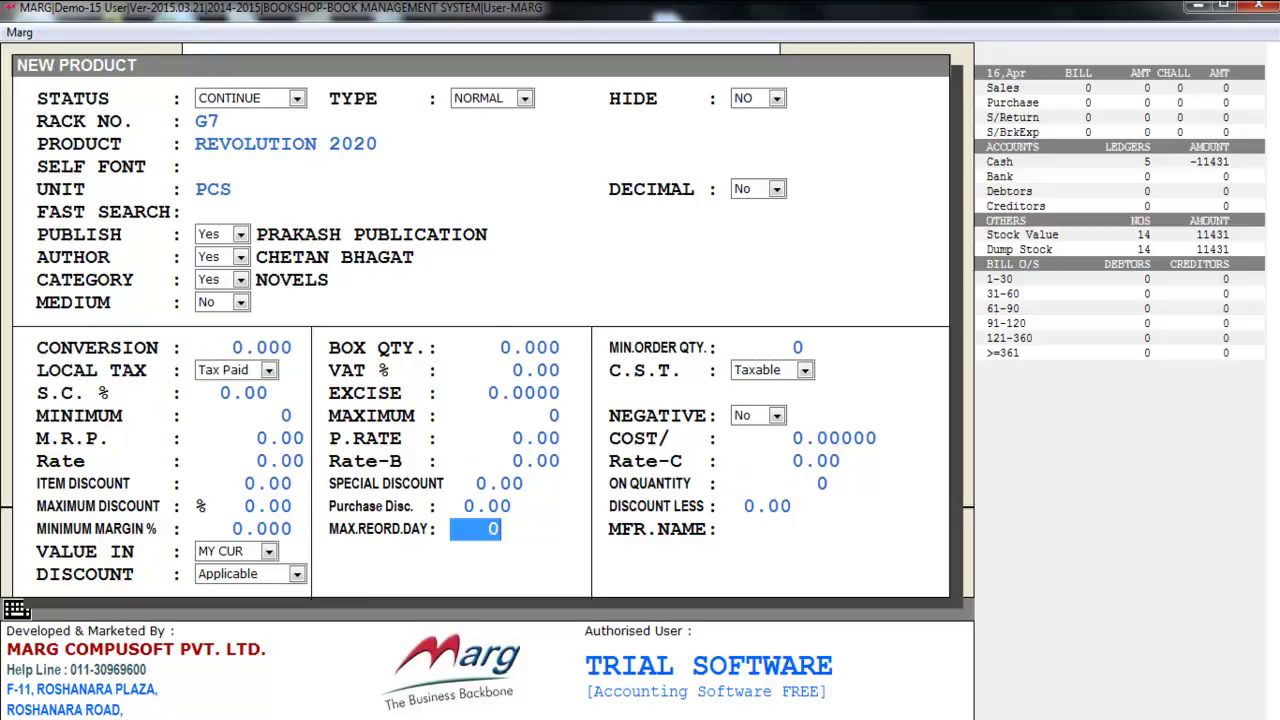
key("Return")
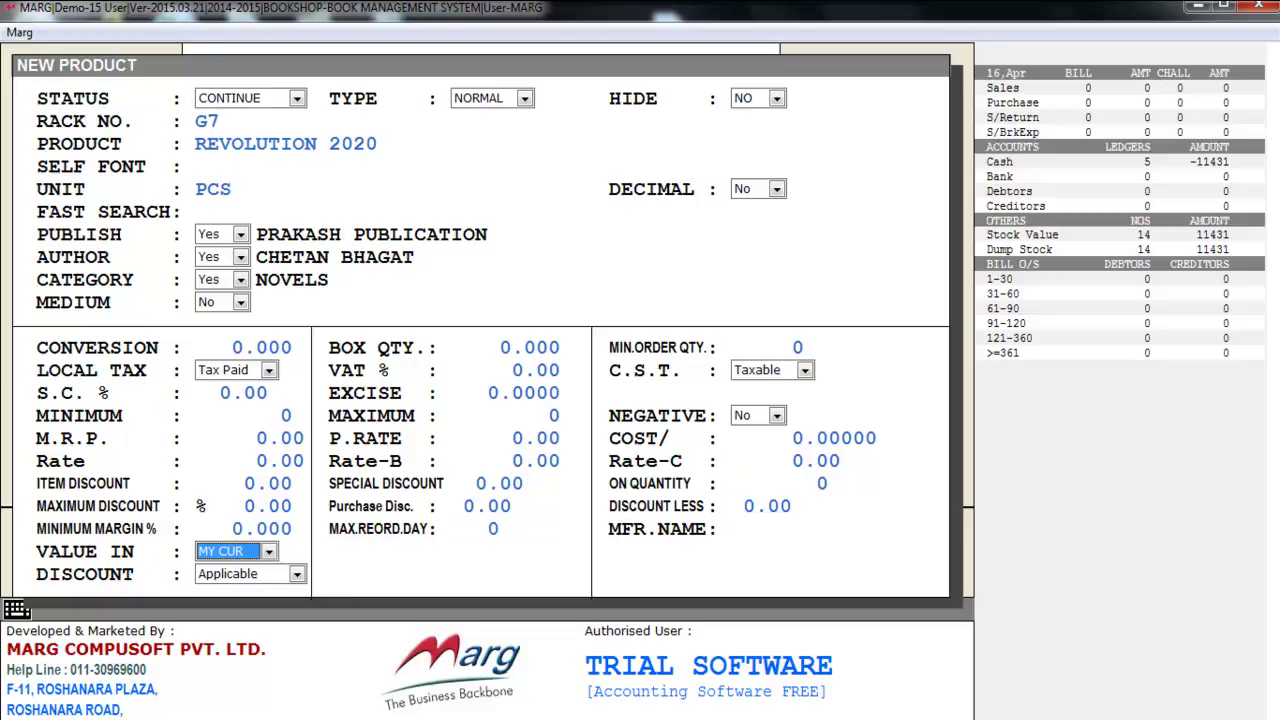
Look through the currencies available for the product's value and keep MY CUR
key("space")
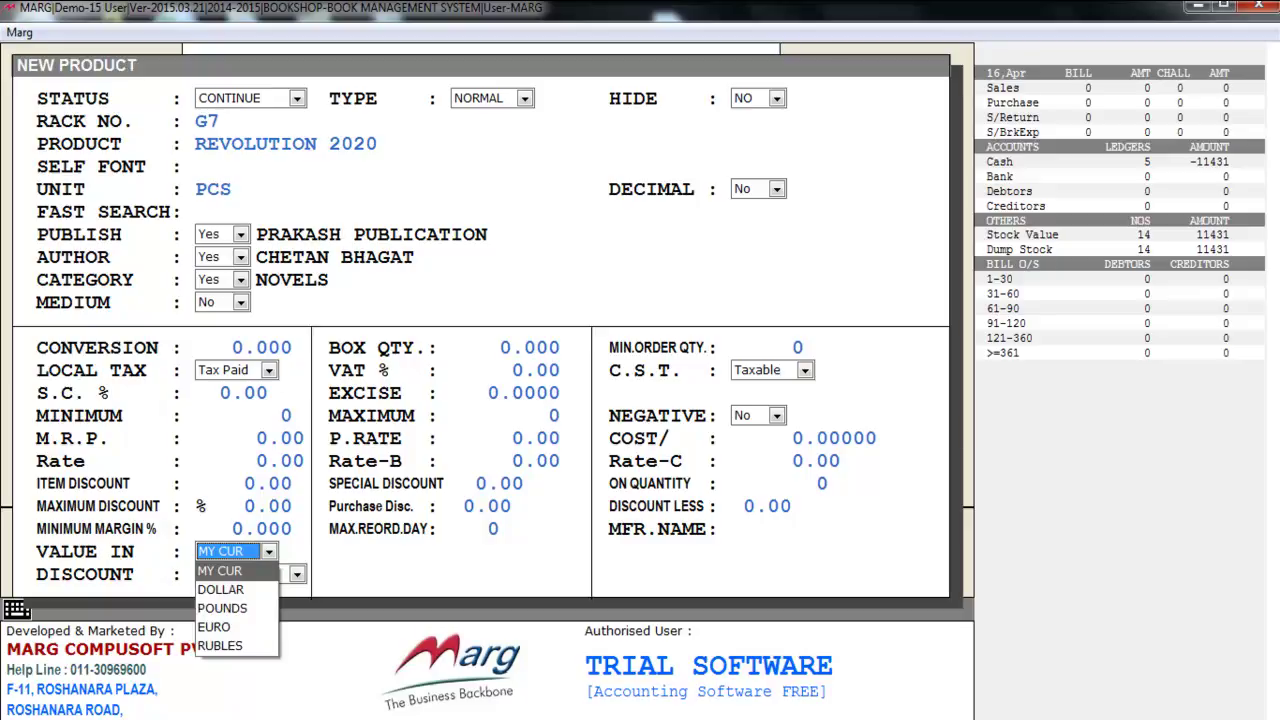
key("Down")
key("Down")
key("Down")
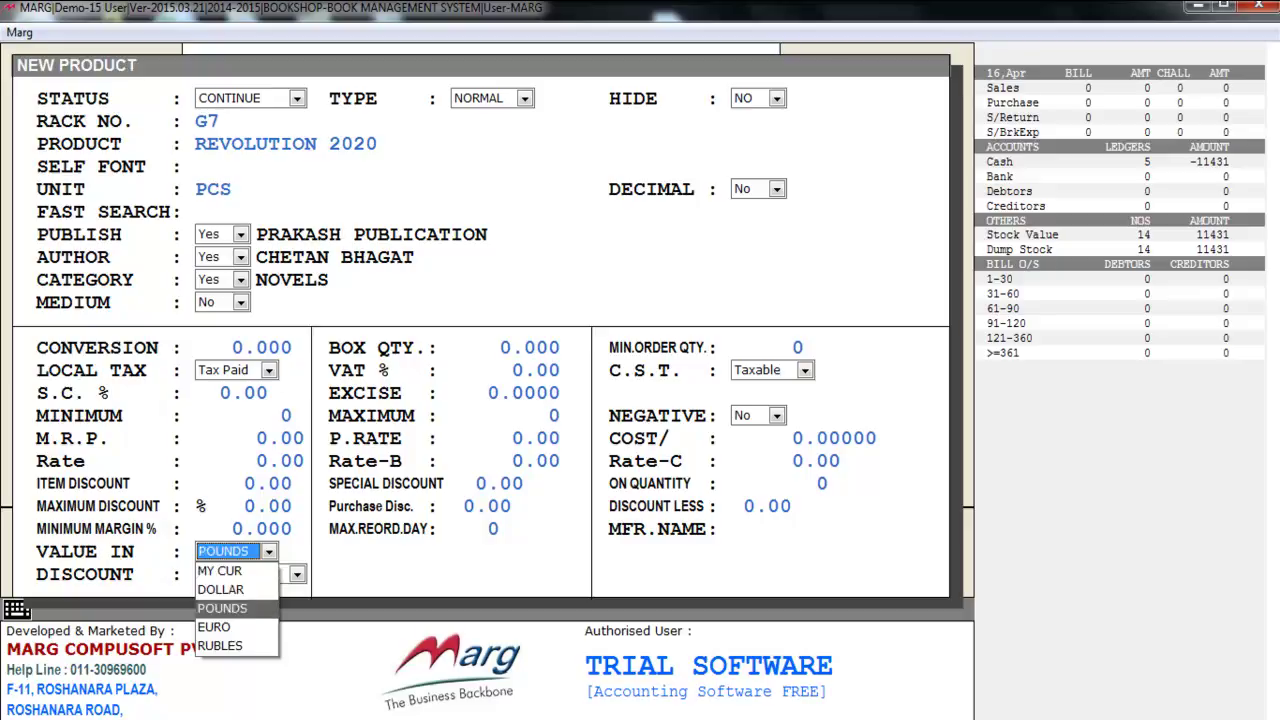
key("Down")
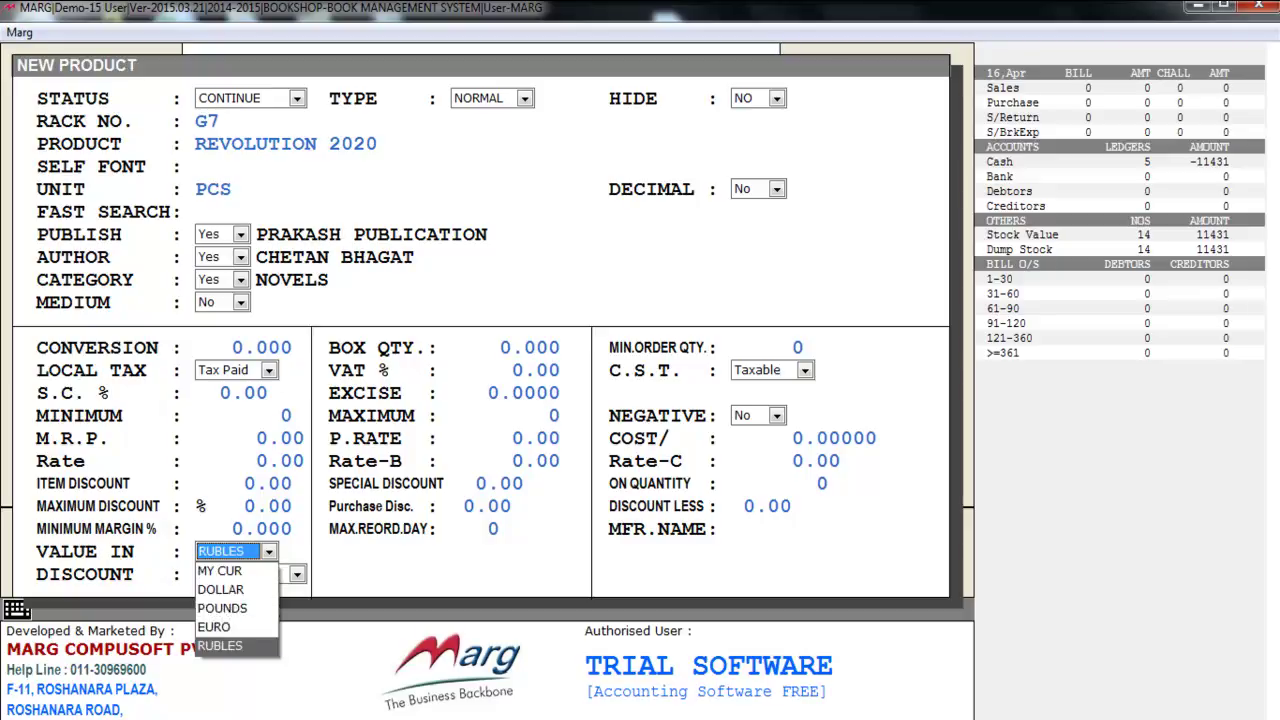
key("Up")
key("Up")
key("Up")
key("Up")
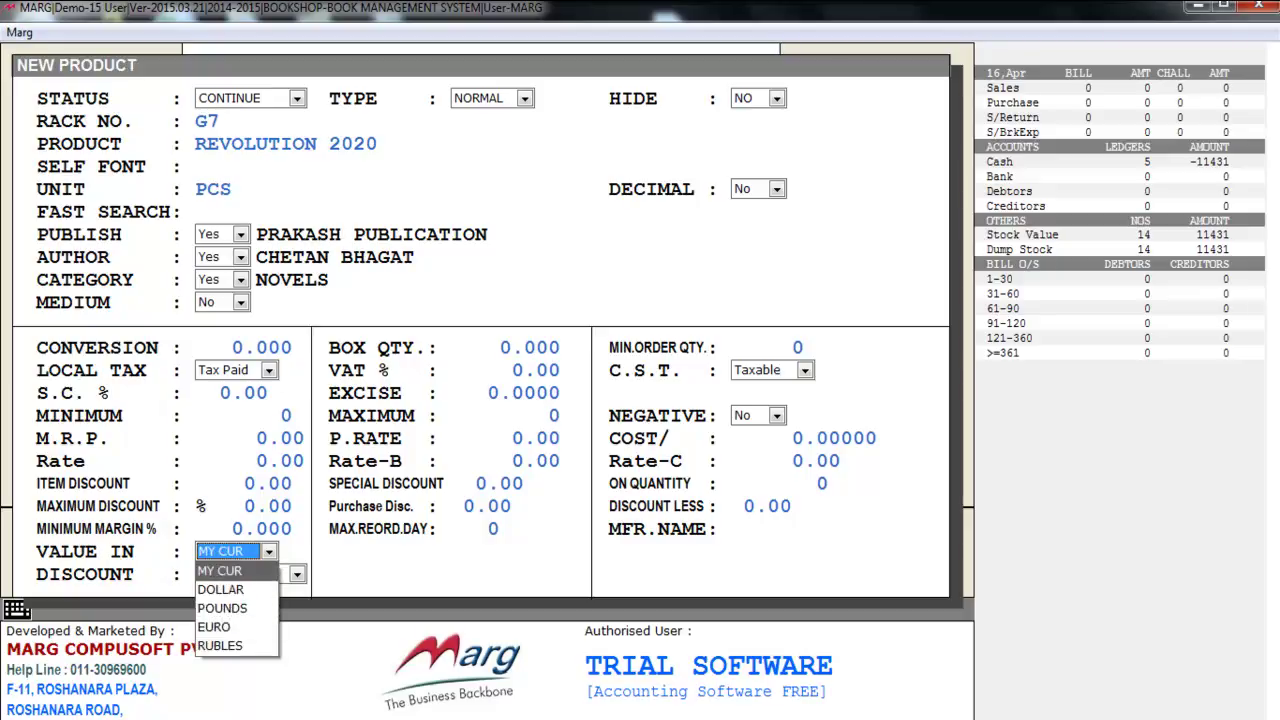
key("Return")
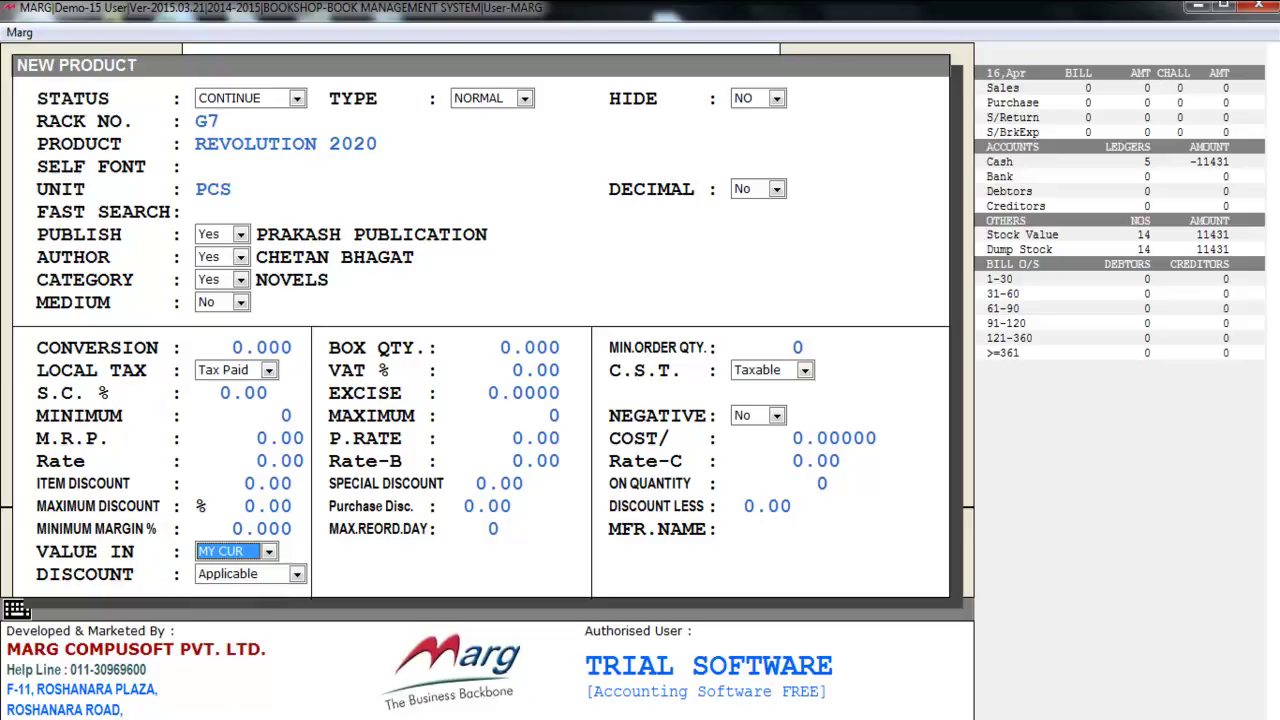
Keep the product's discount as Applicable and save REVOLUTION 2020 to the product list
key("Return")
key("Return")
key("Return")
key("Escape")
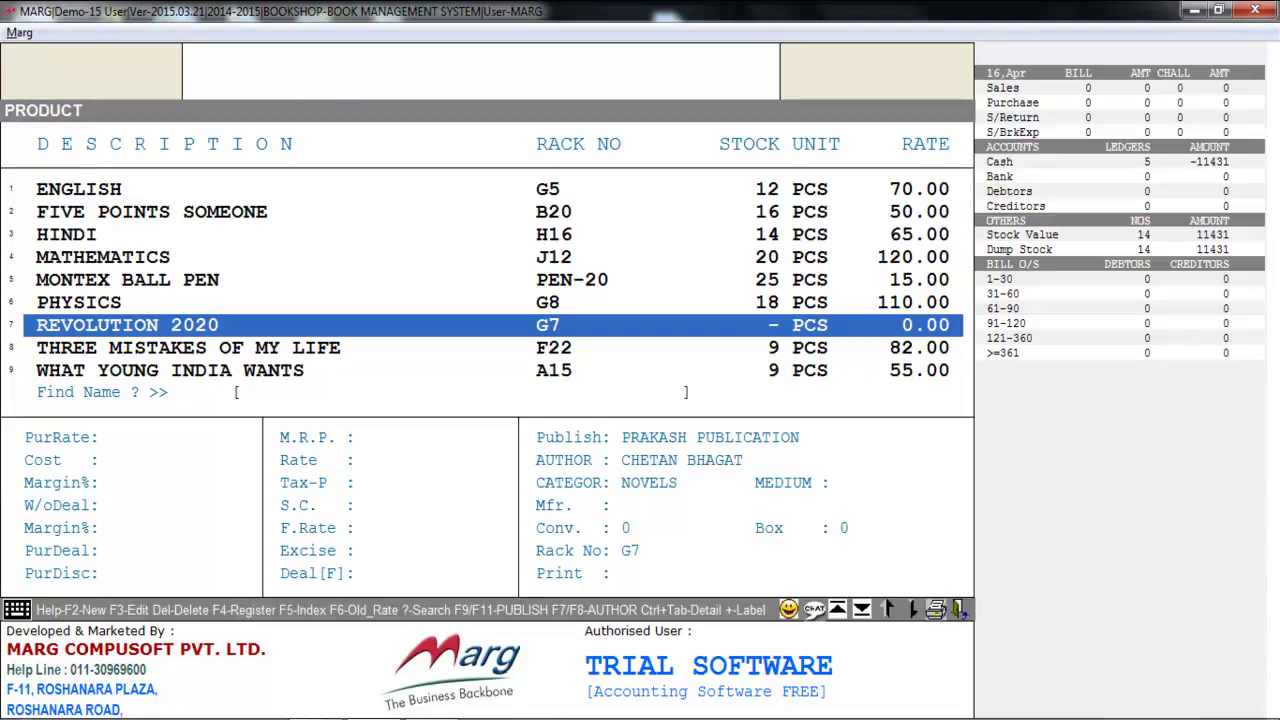
Open the REVOLUTION 2020 record for modification and exit it without saving
key("F3")
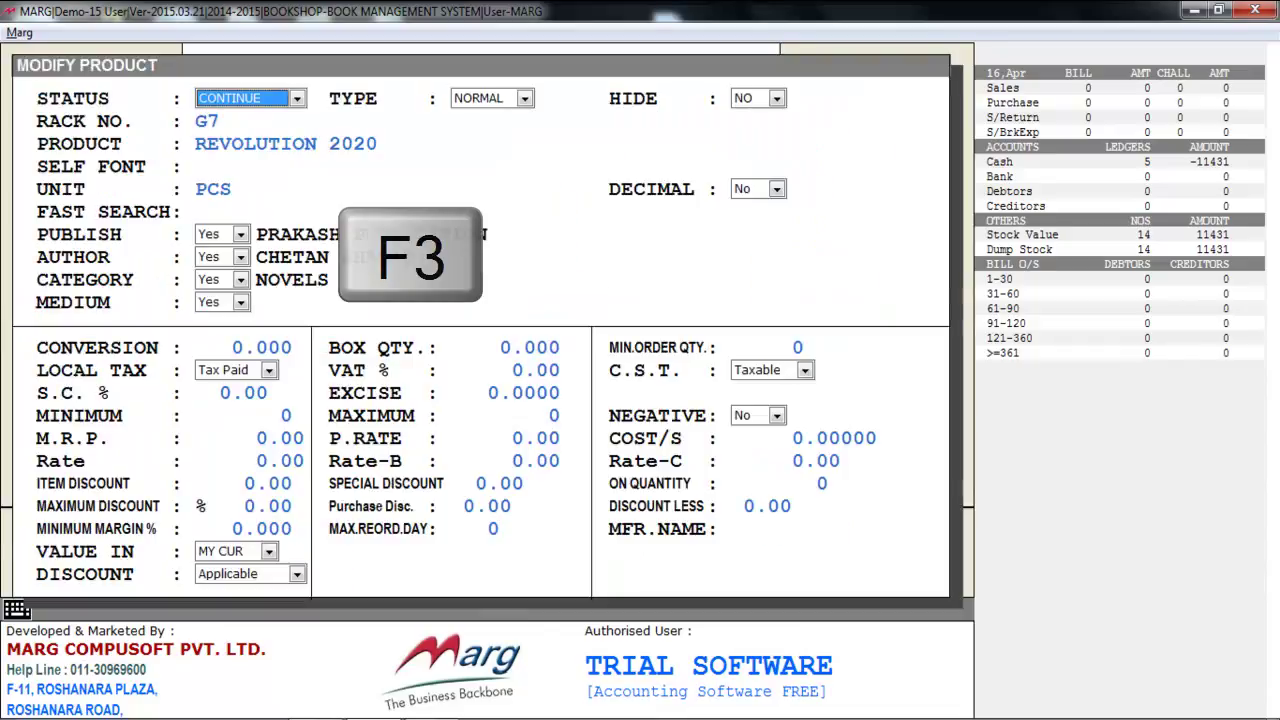
key("Escape")
key("Right")
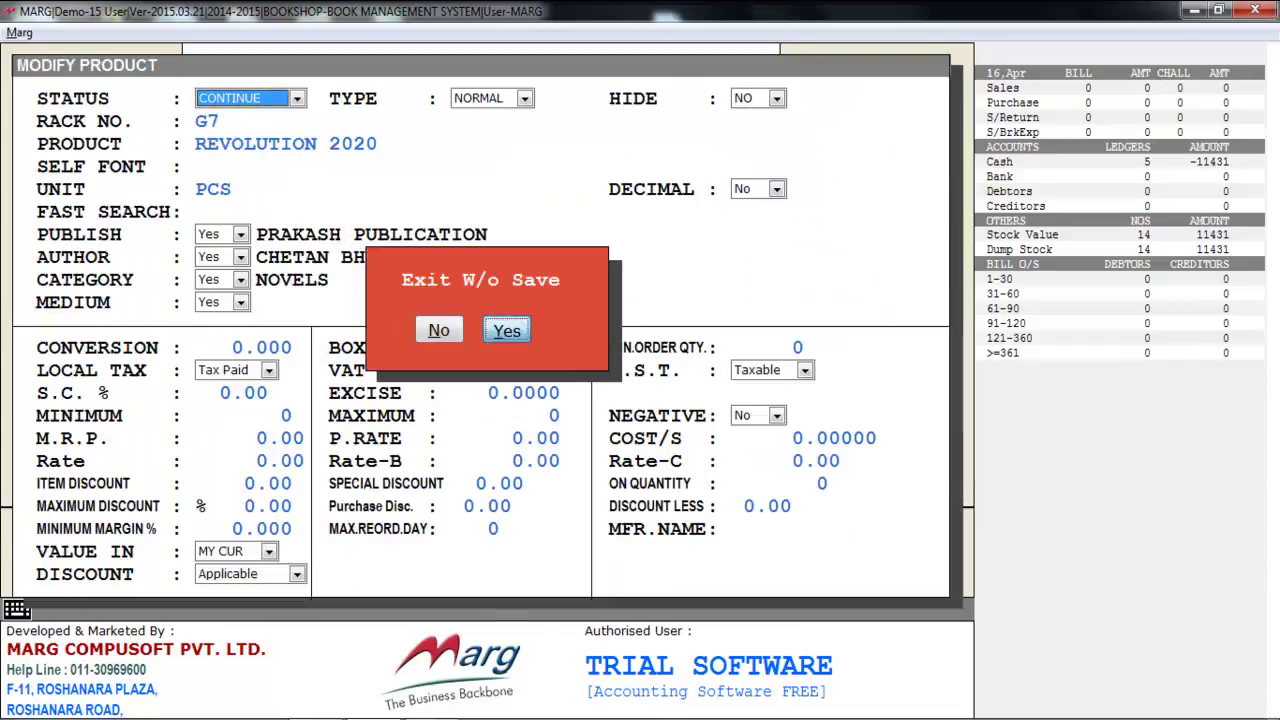
key("Return")
Examine the purchase, rate and publisher details of A POOR STICK and A TOUGH TUSSEL, and leave the product list
key("Delete")
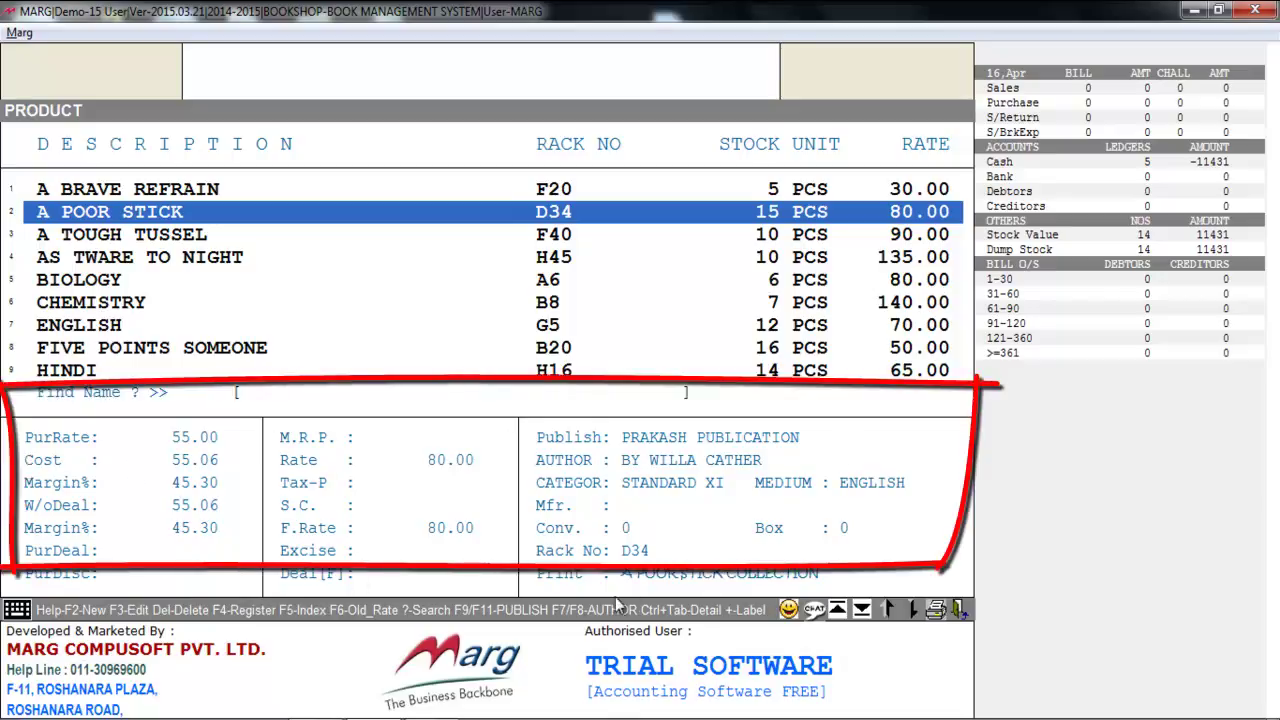
key("Down")
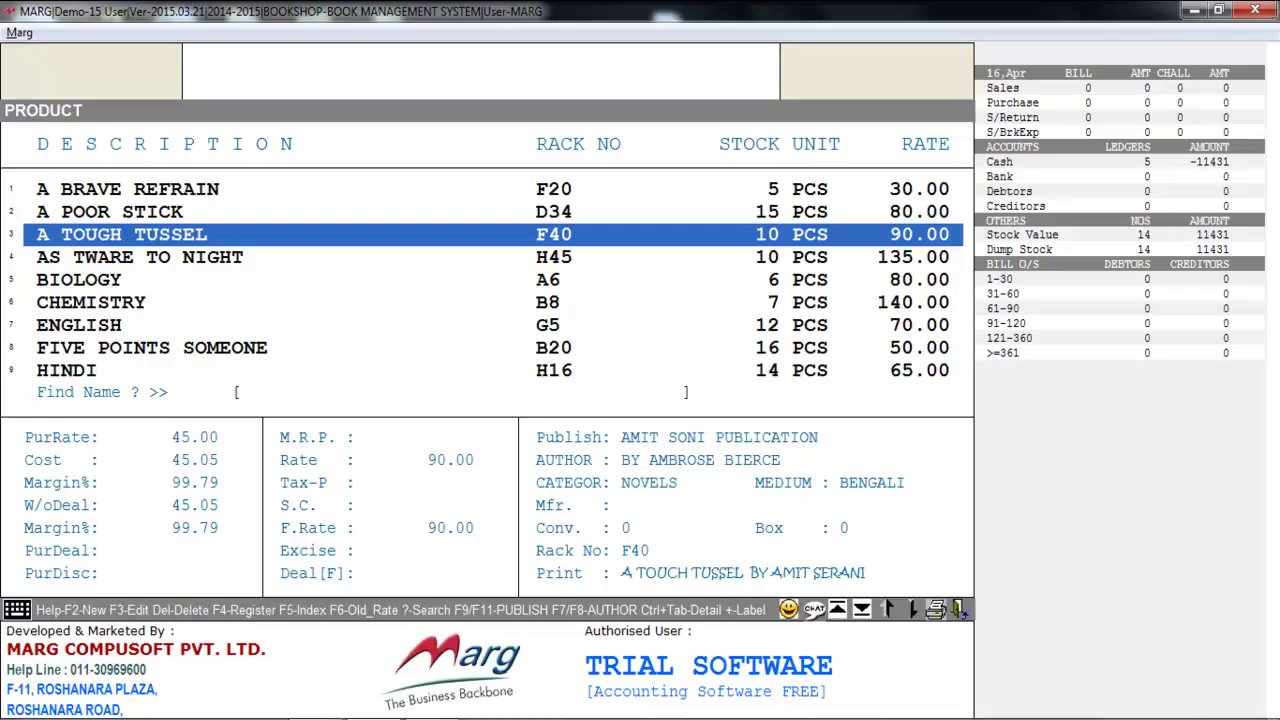
key("Escape")
Examine the Inventory Master options from Item Master through Medium Master
key("Down")
key("Down")
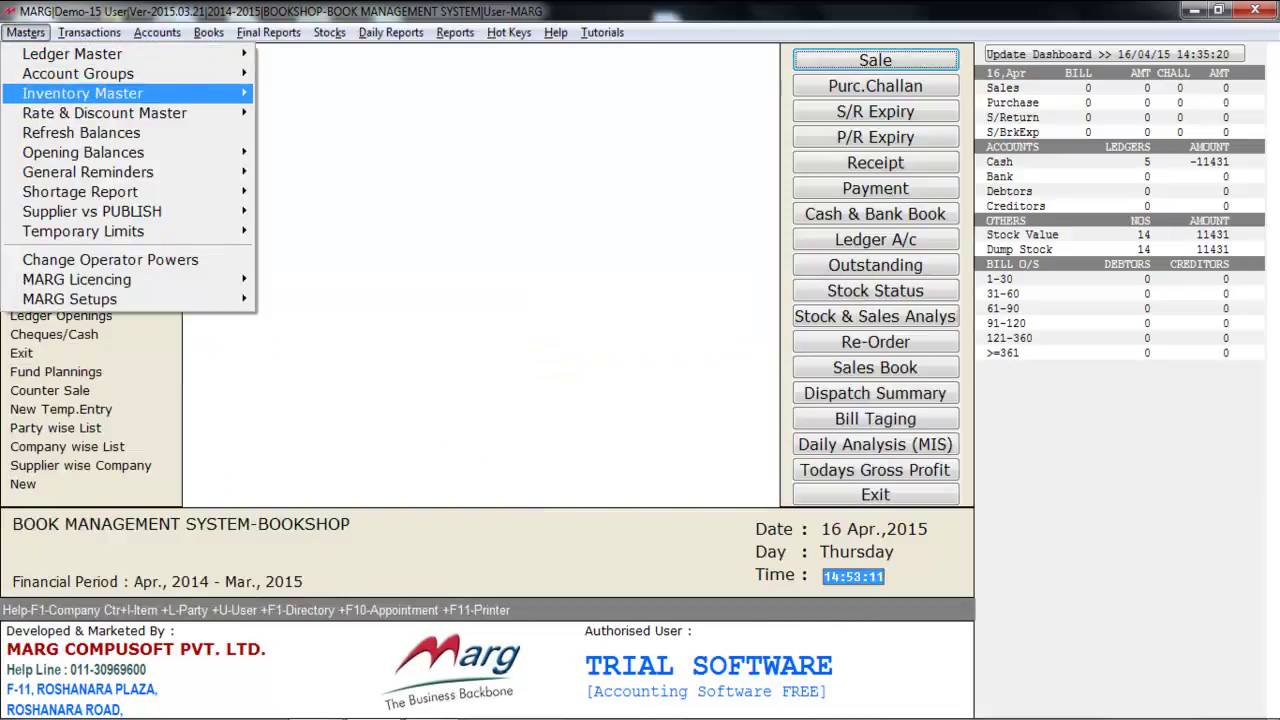
key("Right")
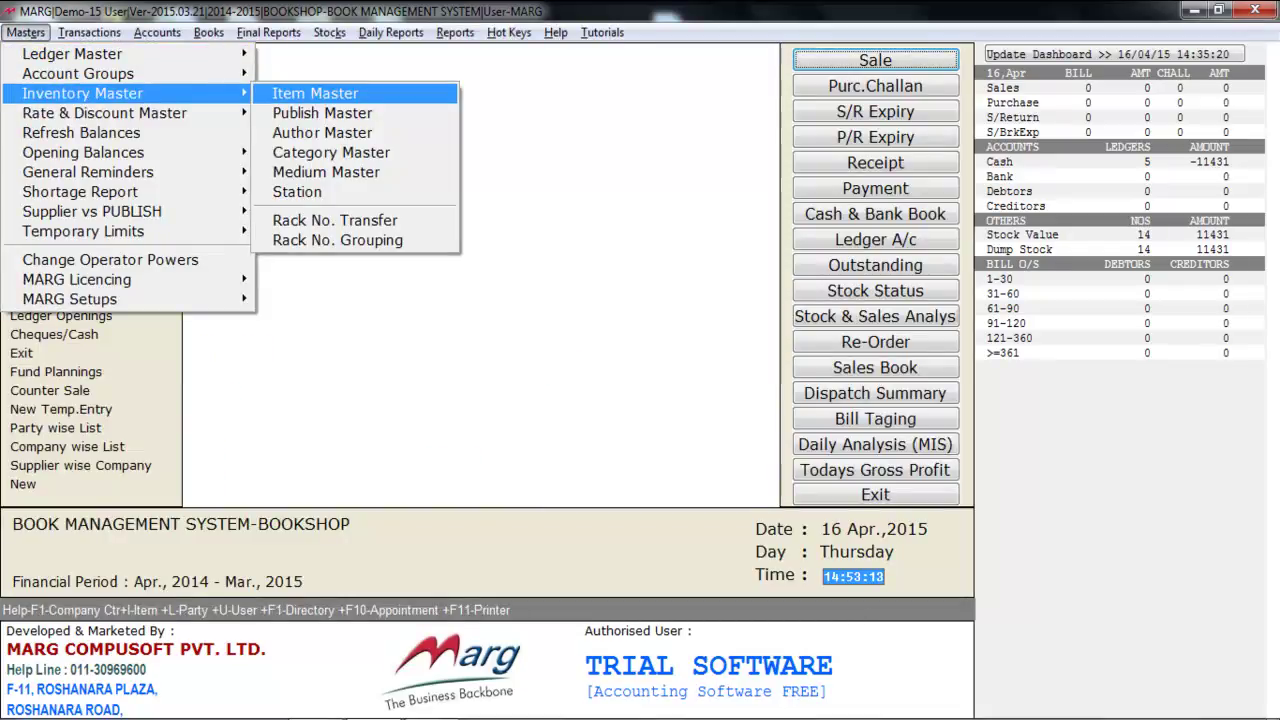
key("Down")
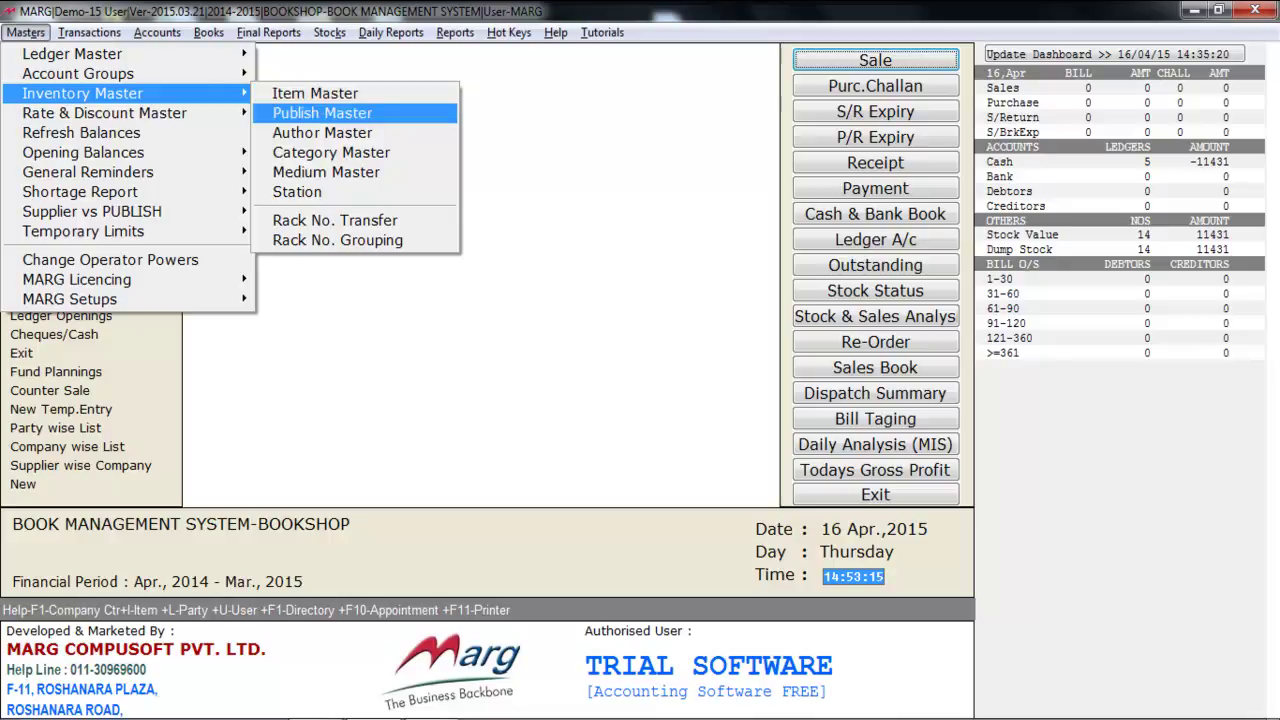
key("Down")
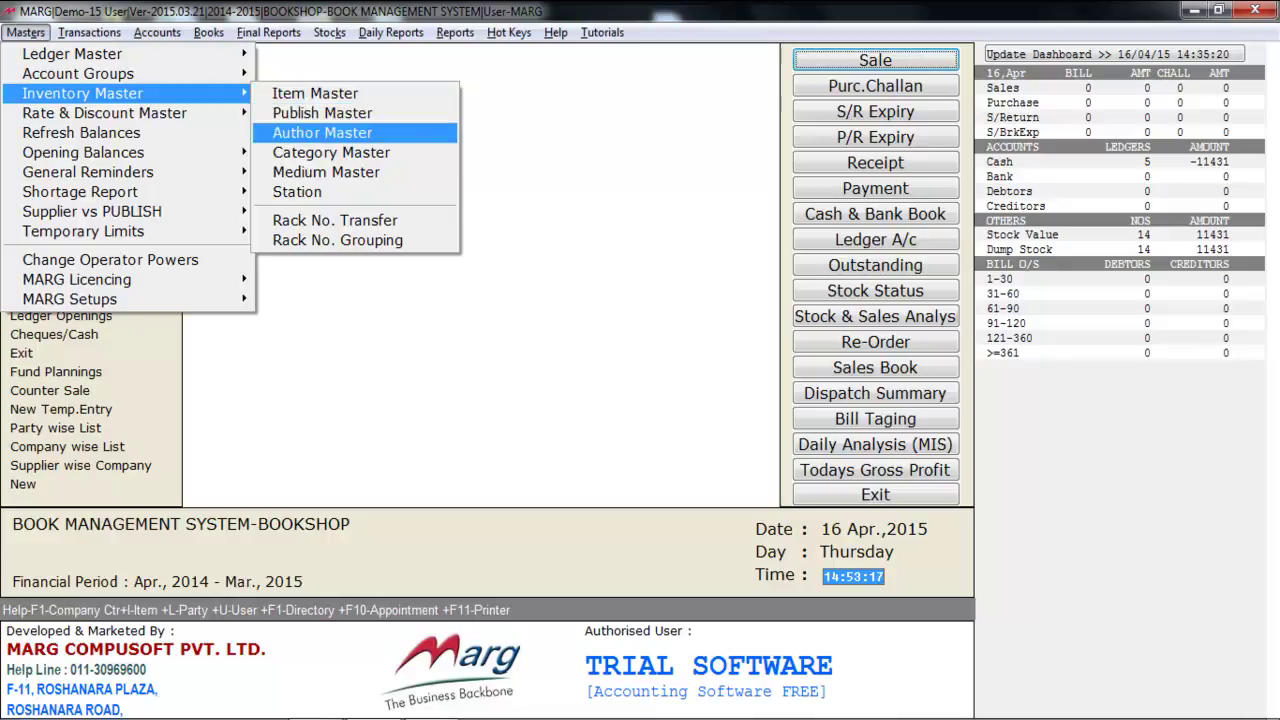
key("Down")
key("Down")
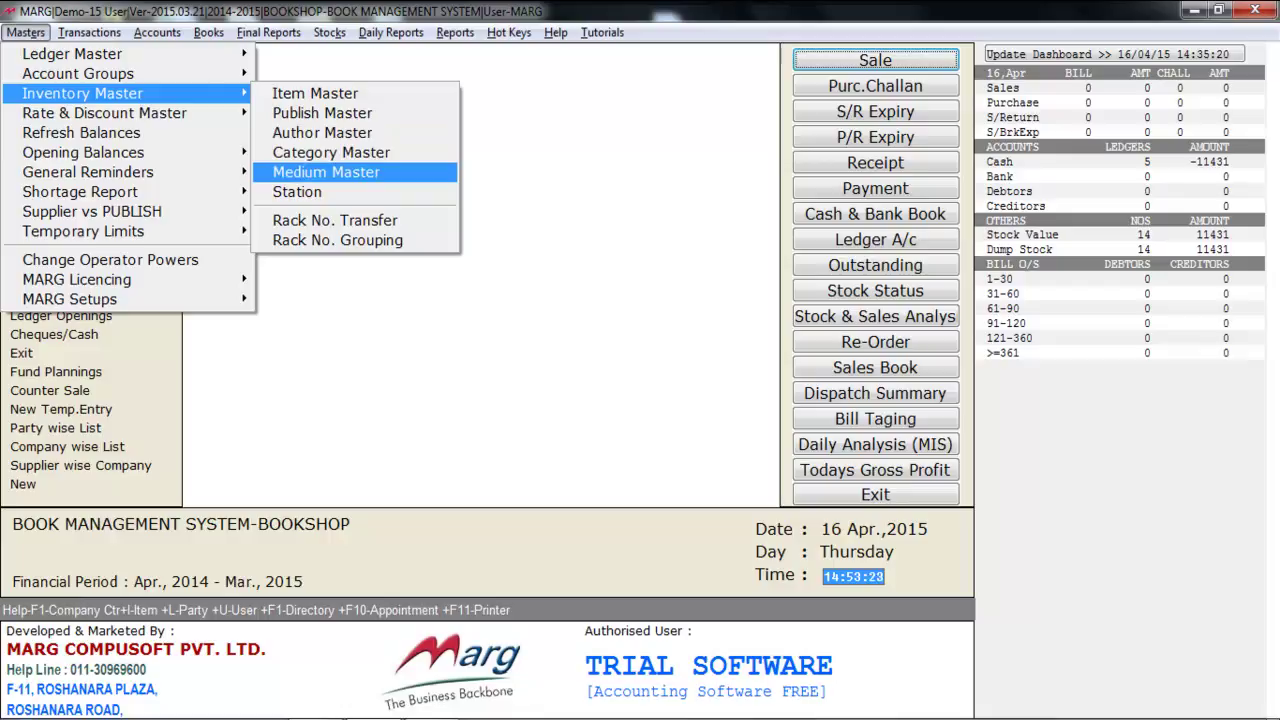
Open the Publish Master list and view its blank new-publisher form, cancelling it without an entry
key("Up")
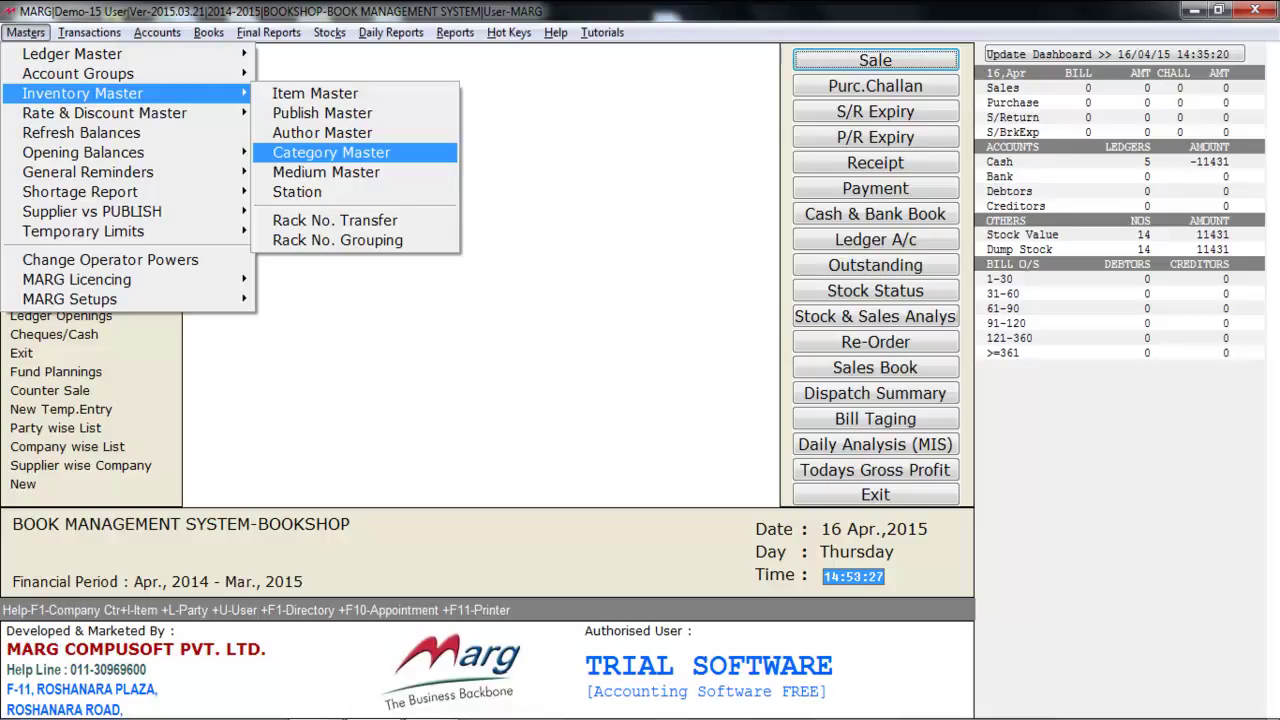
key("Up")
key("Up")
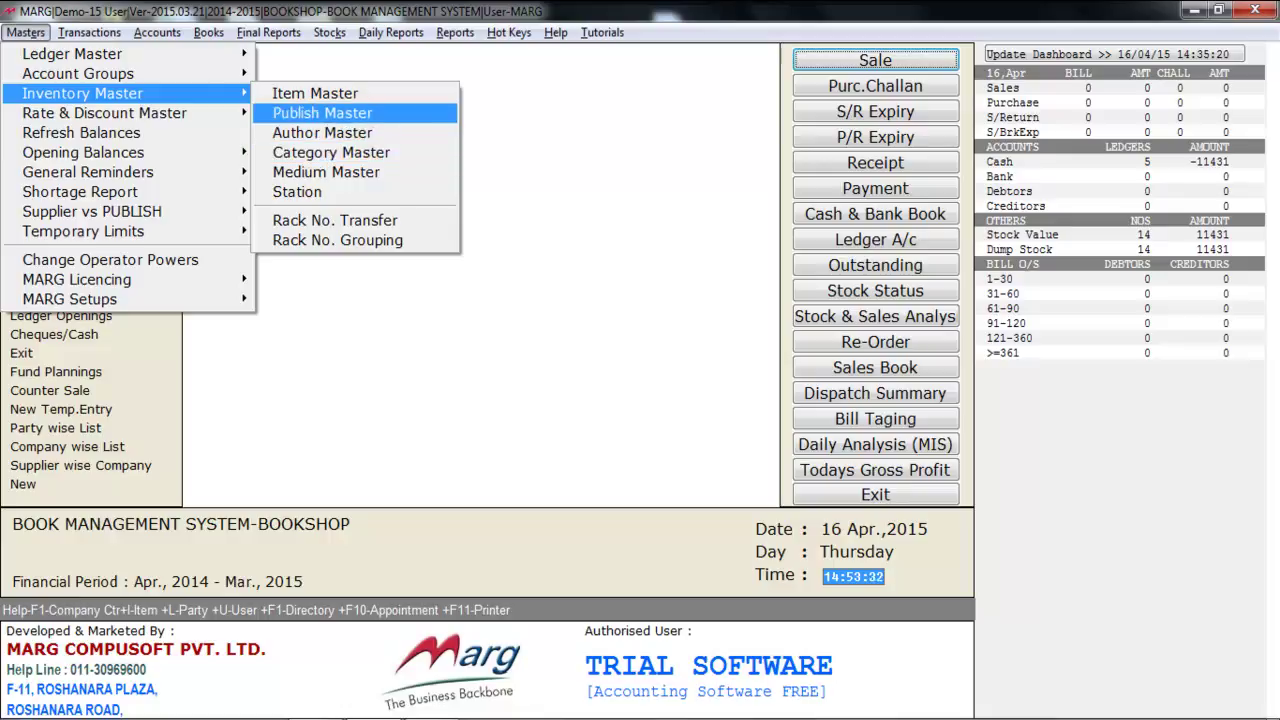
key("Return")
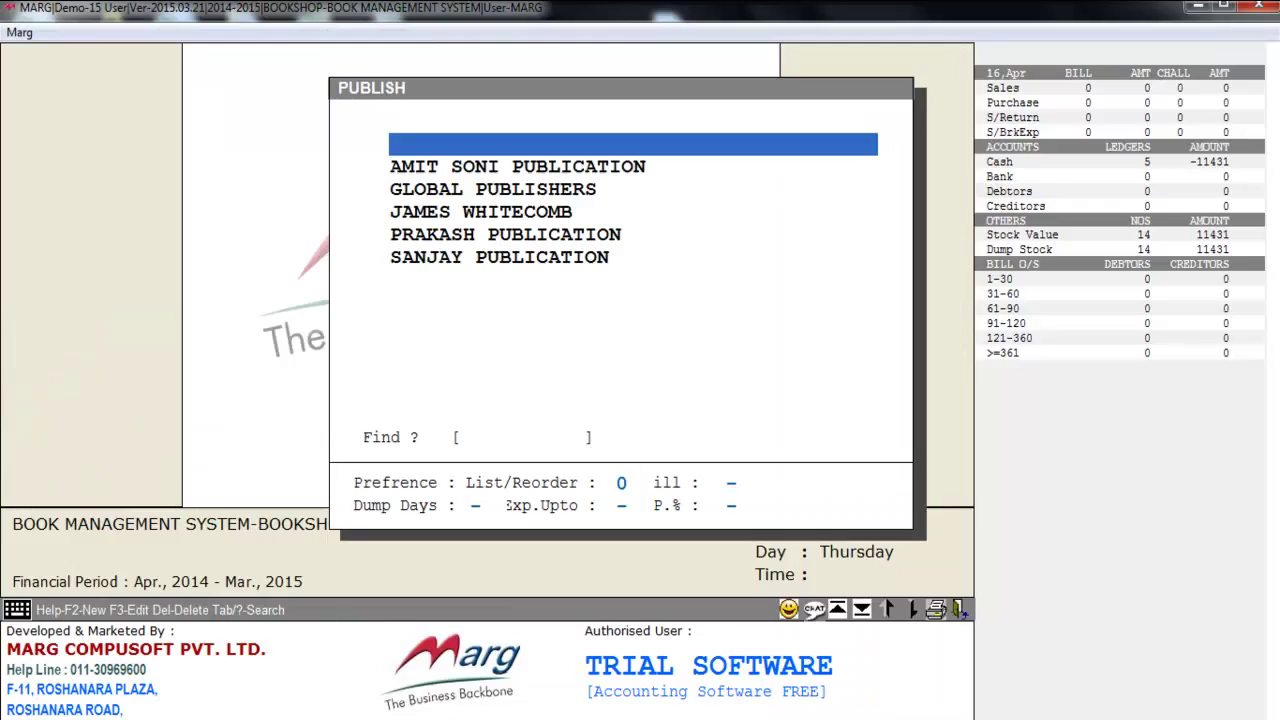
key("F2")
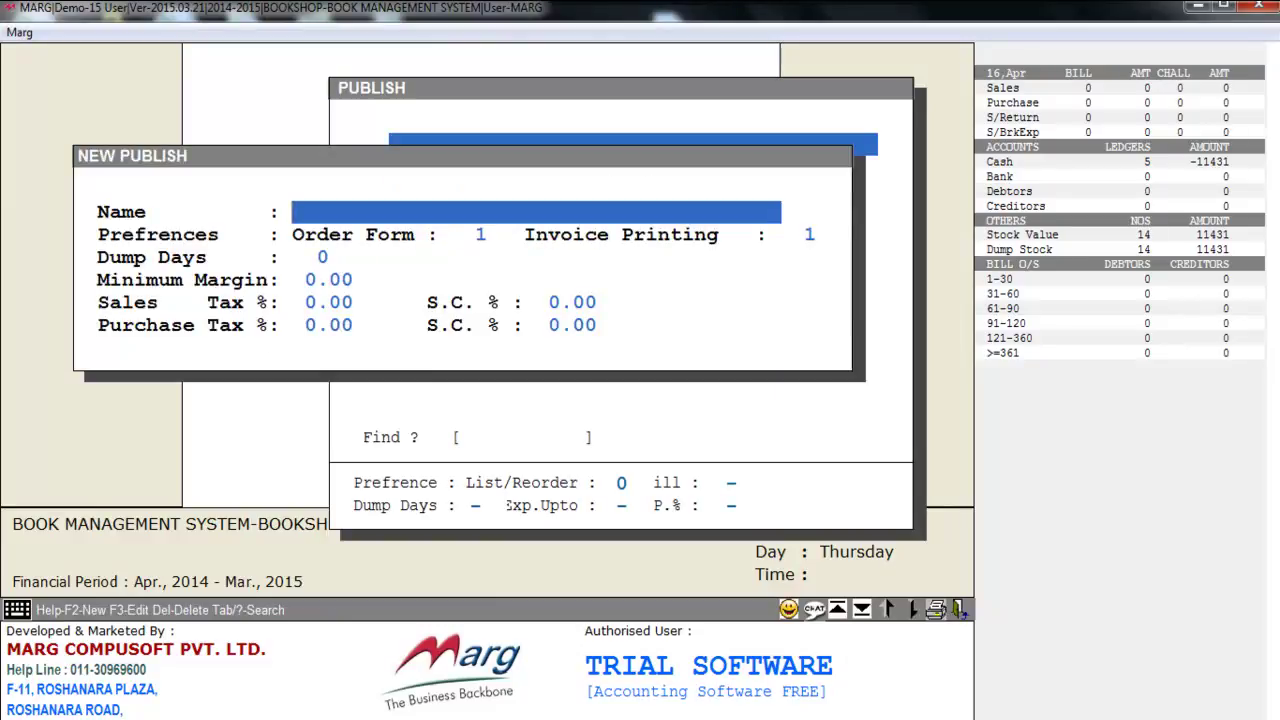
key("Escape")
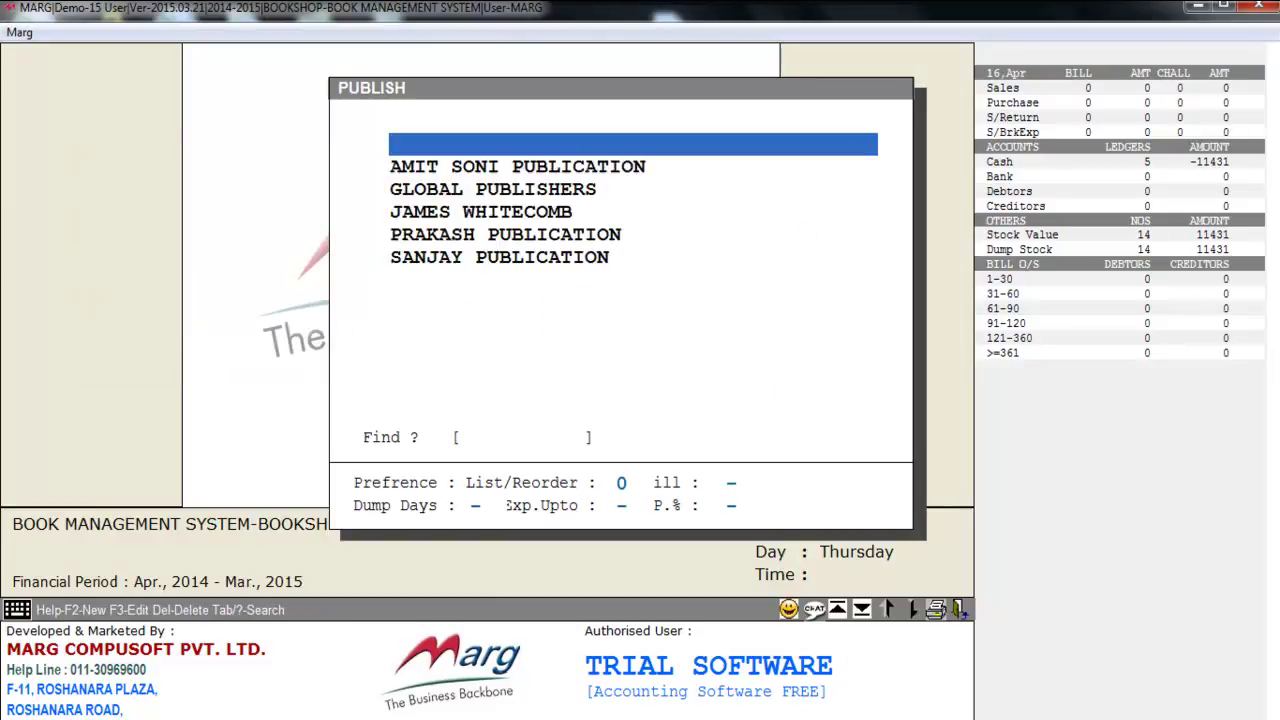
View the modification form of AMIT SONI PUBLICATION and leave the publisher list
key("Down")
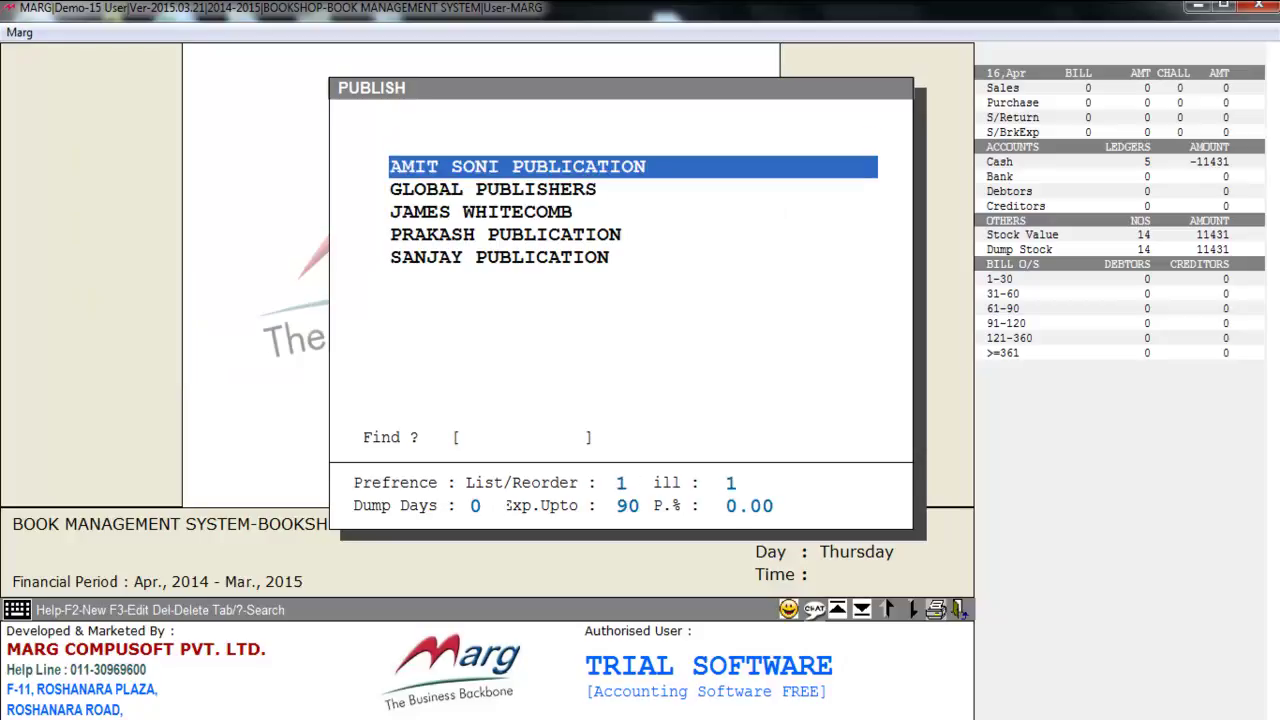
key("F3")
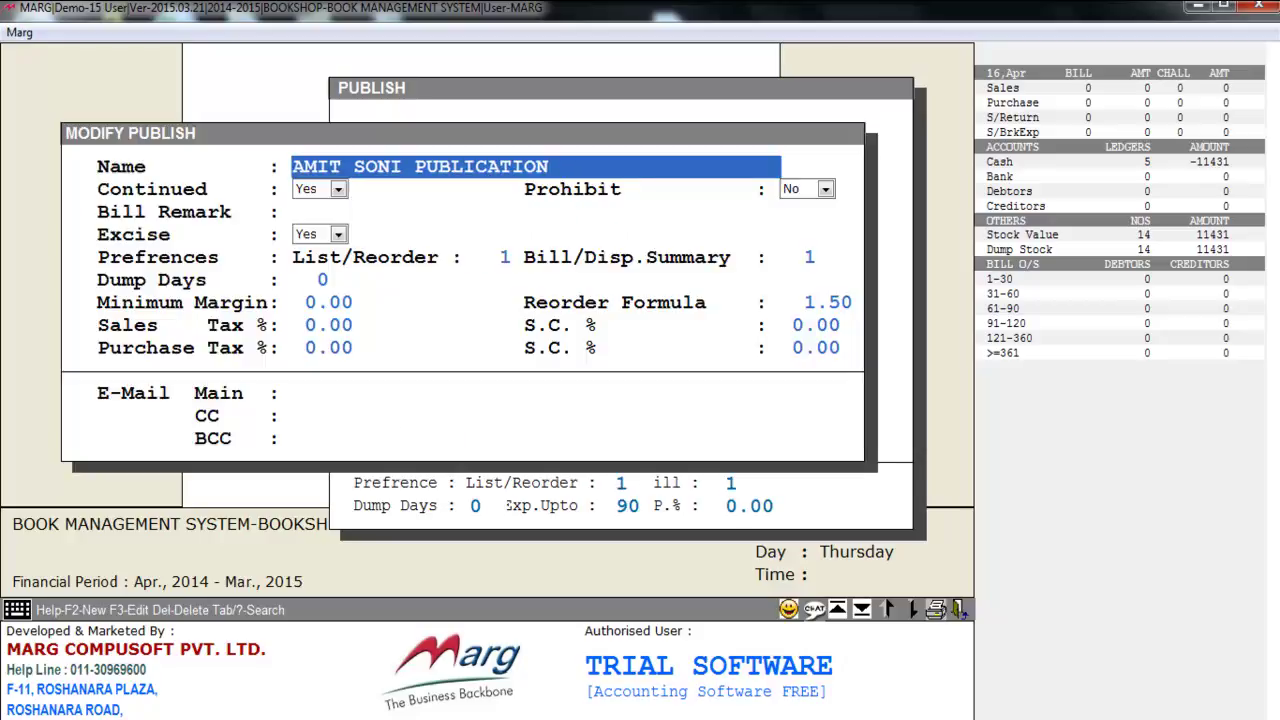
key("Escape")
key("Escape")
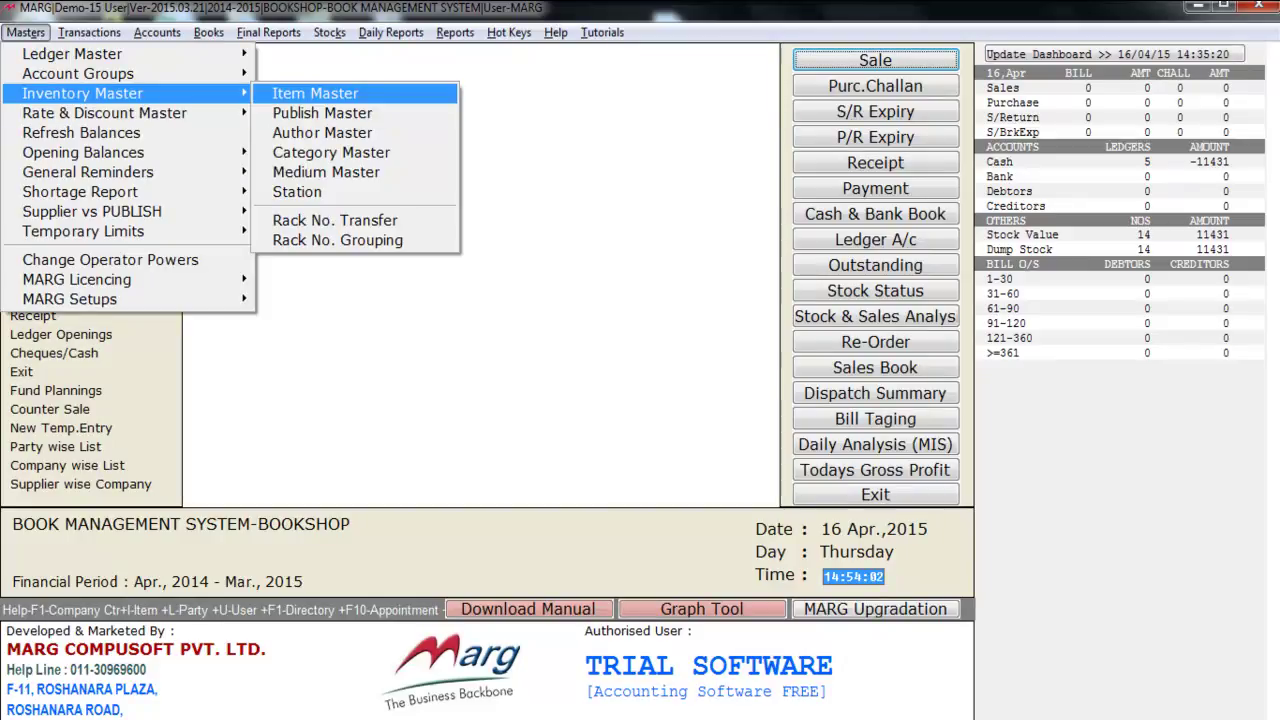
Look over the Inventory Master options below Item Master
key("Down")
key("Down")
key("Down")
key("Down")
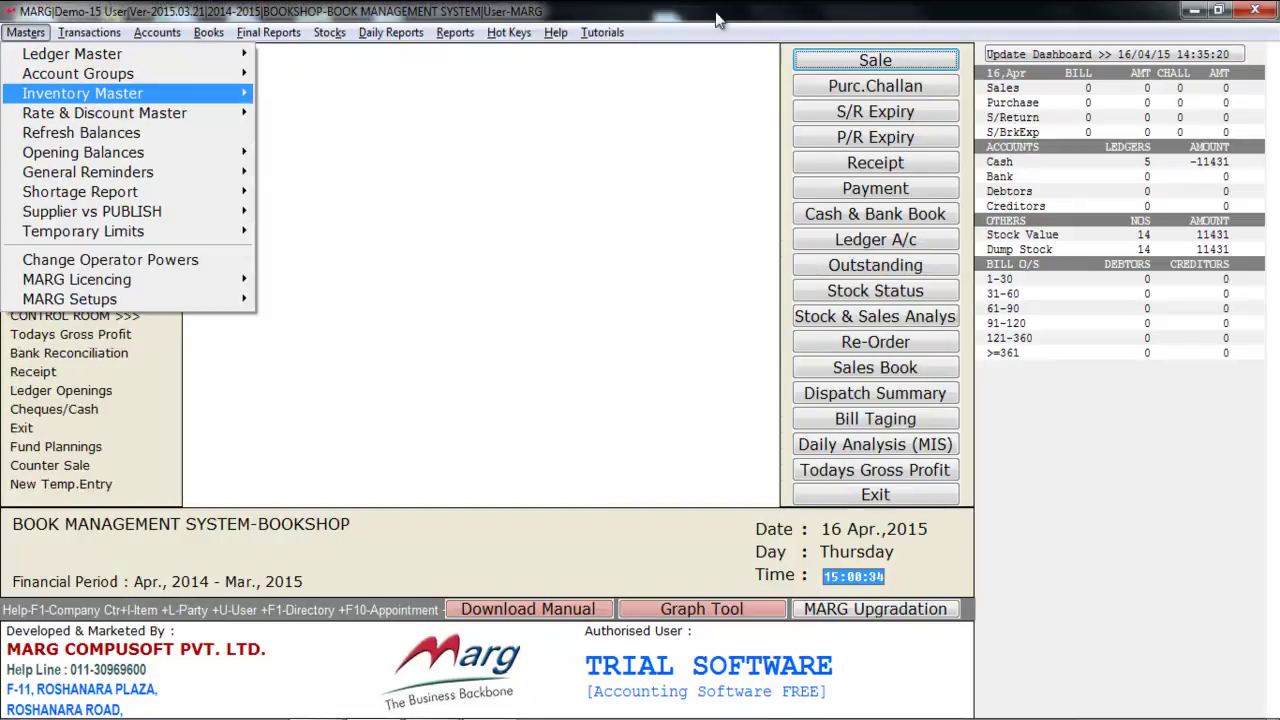
Review the dollar, pounds, euro and rubles rates dated 31/03/2015 in Today's Dollor Rates
key("Down")
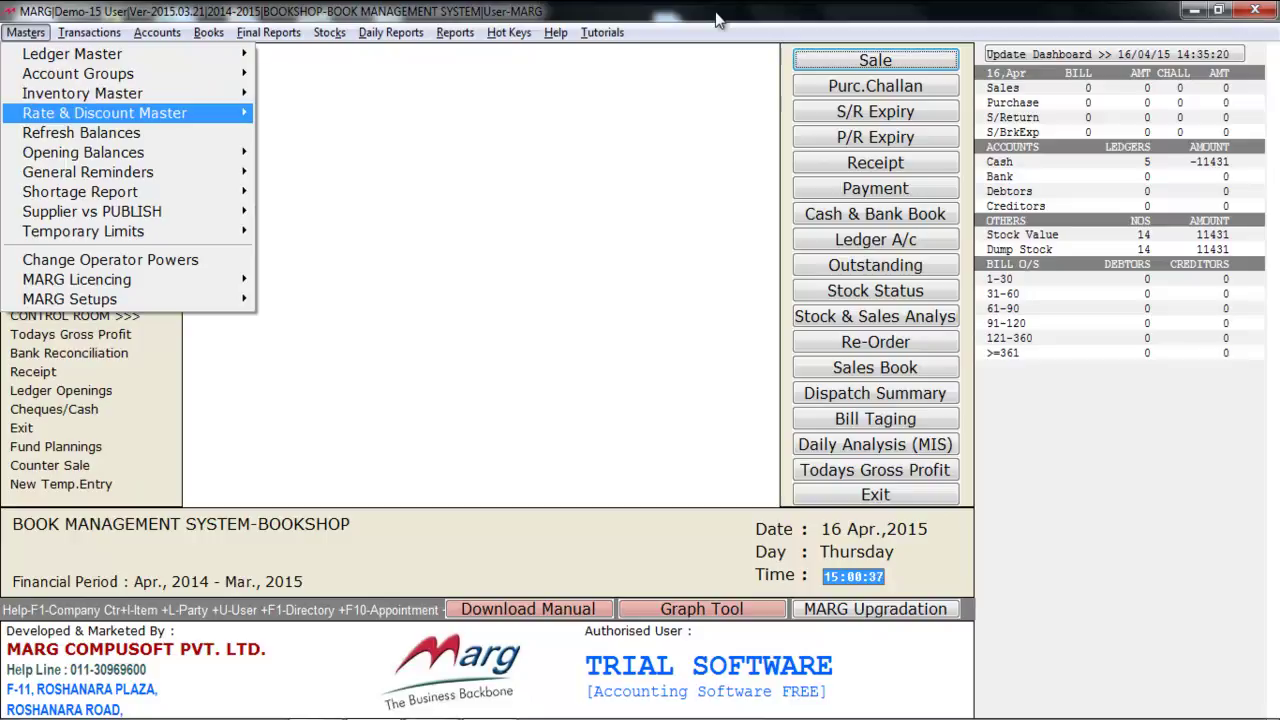
key("Right")
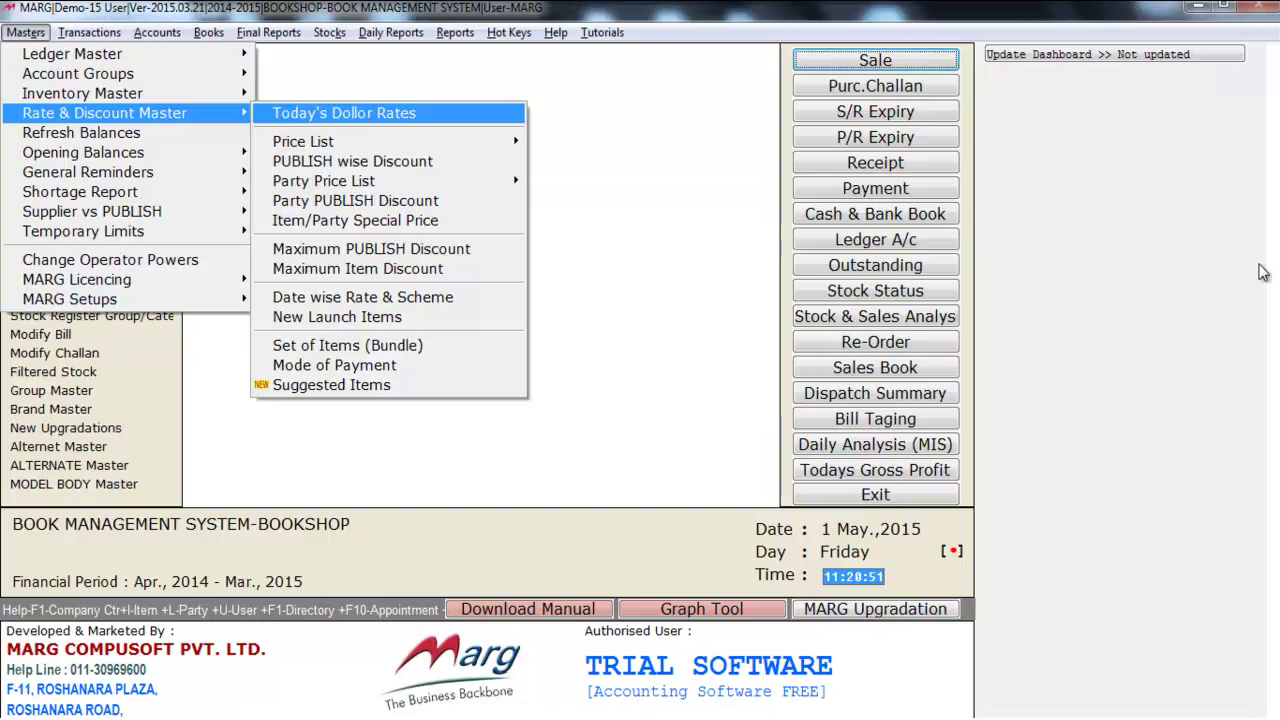
key("Return")
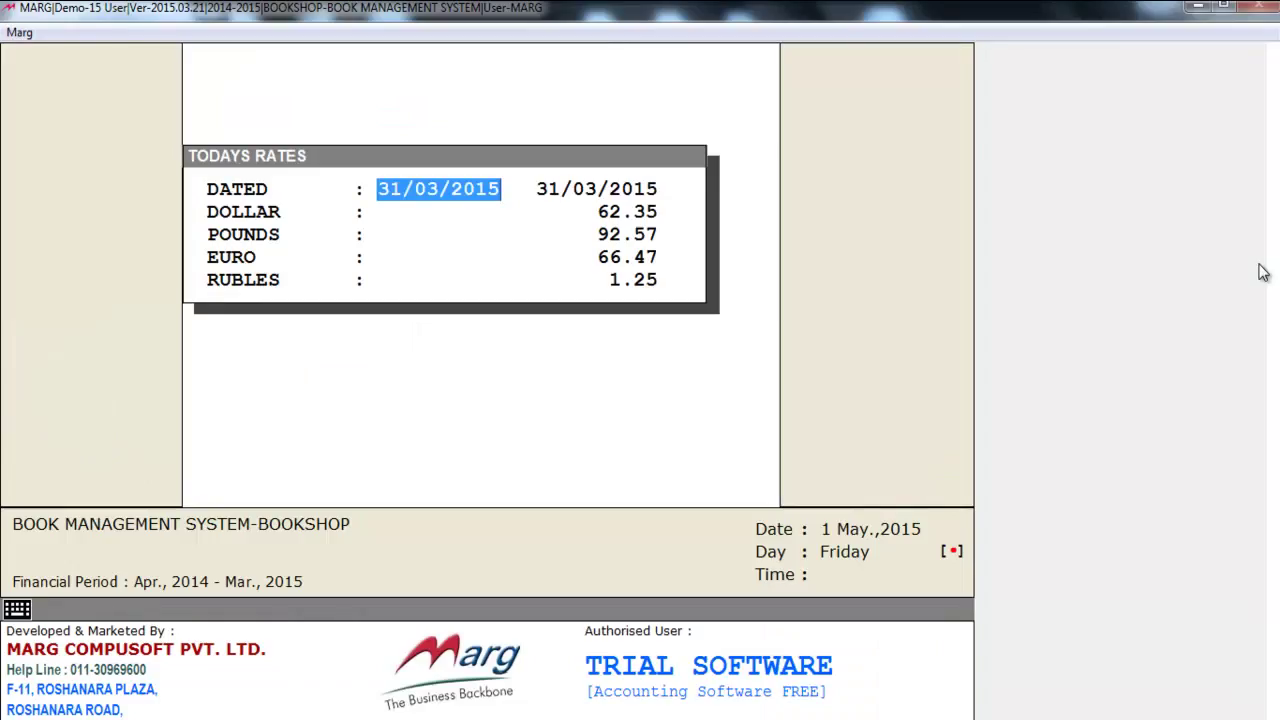
key("Return")
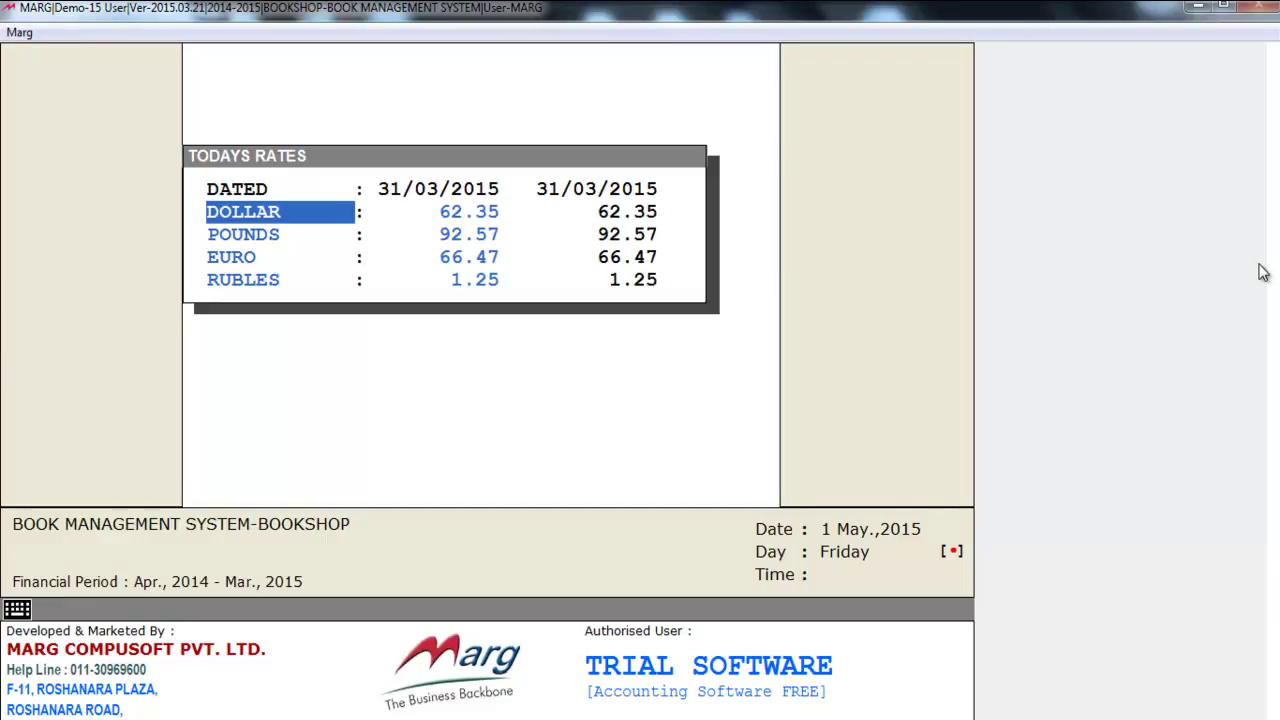
key("Return")
key("Return")
key("Return")
key("Return")
key("Return")
key("Return")
key("Return")
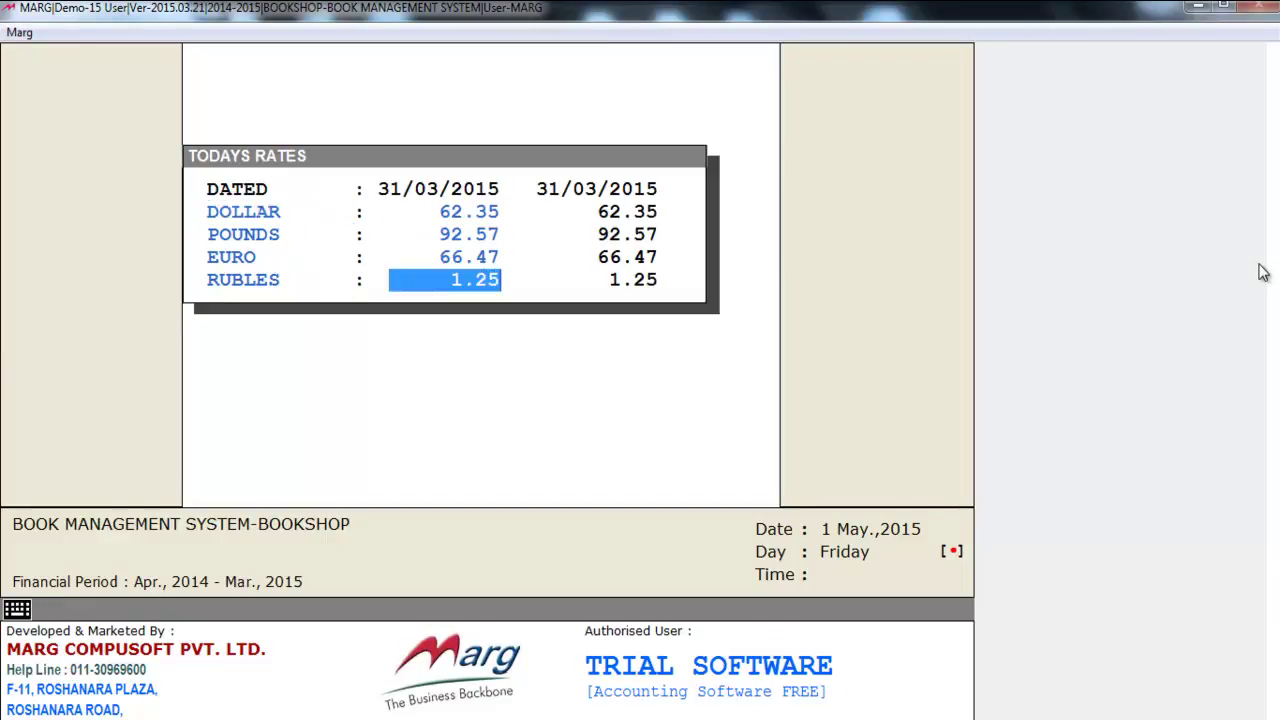
key("Return")
key("Escape")
Examine the Rate & Discount Master options, from Price List and PUBLISH wise Discount through Set of Items (Bundle)
key("Down")
key("Down")
key("Down")
key("Right")
key("Down")
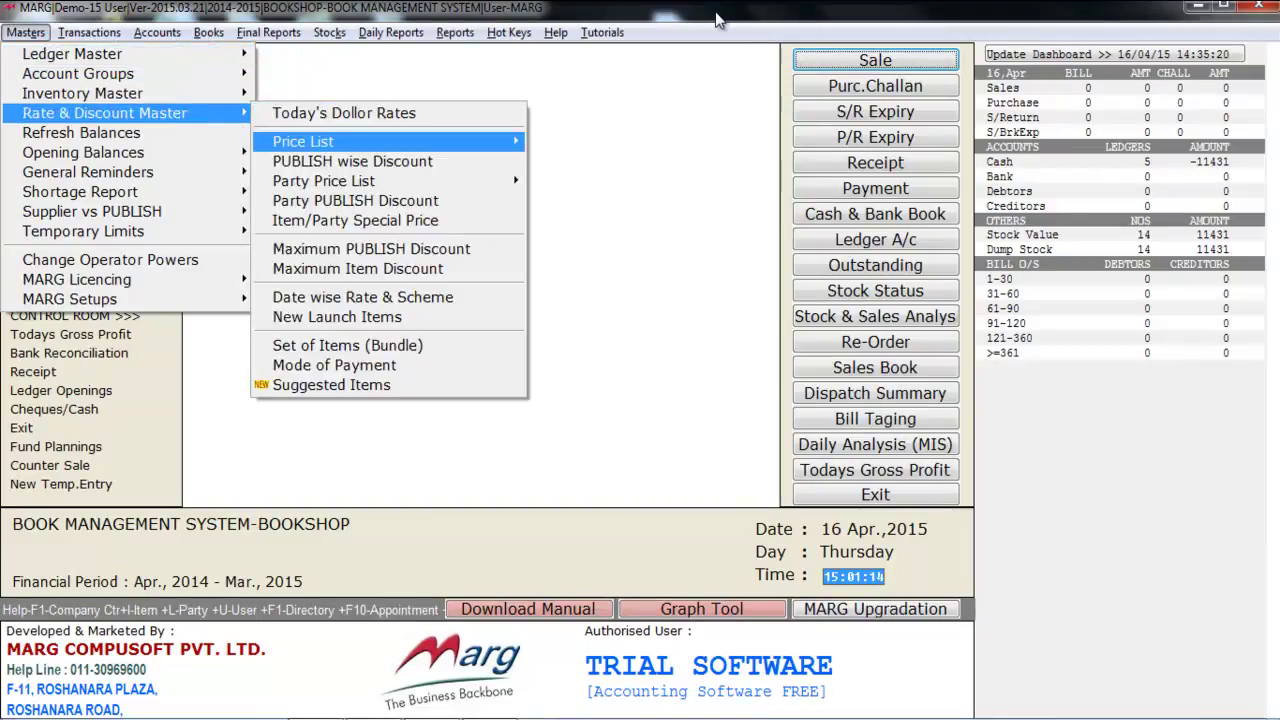
key("Right")
key("Down")
key("Down")
key("Down")
key("Down")
key("Down")
key("Down")
key("Down")
key("Down")
key("Down")
key("Down")
key("Down")
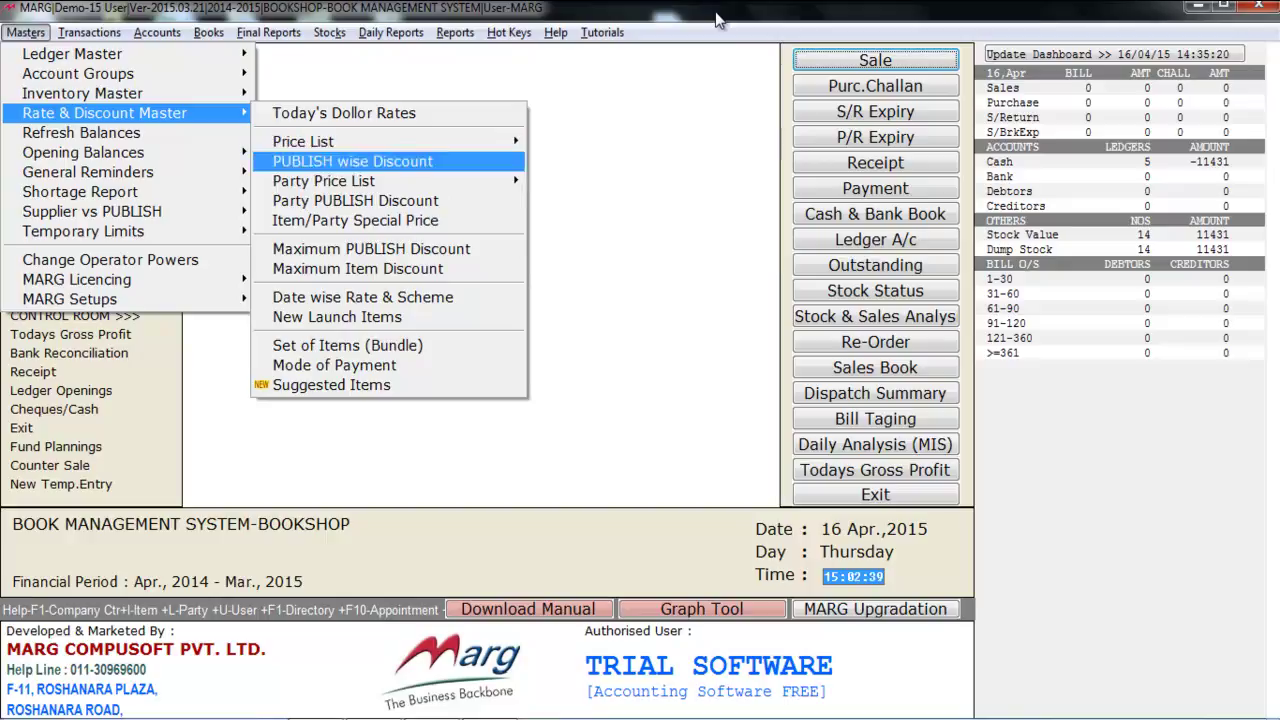
key("Down")
key("Down")
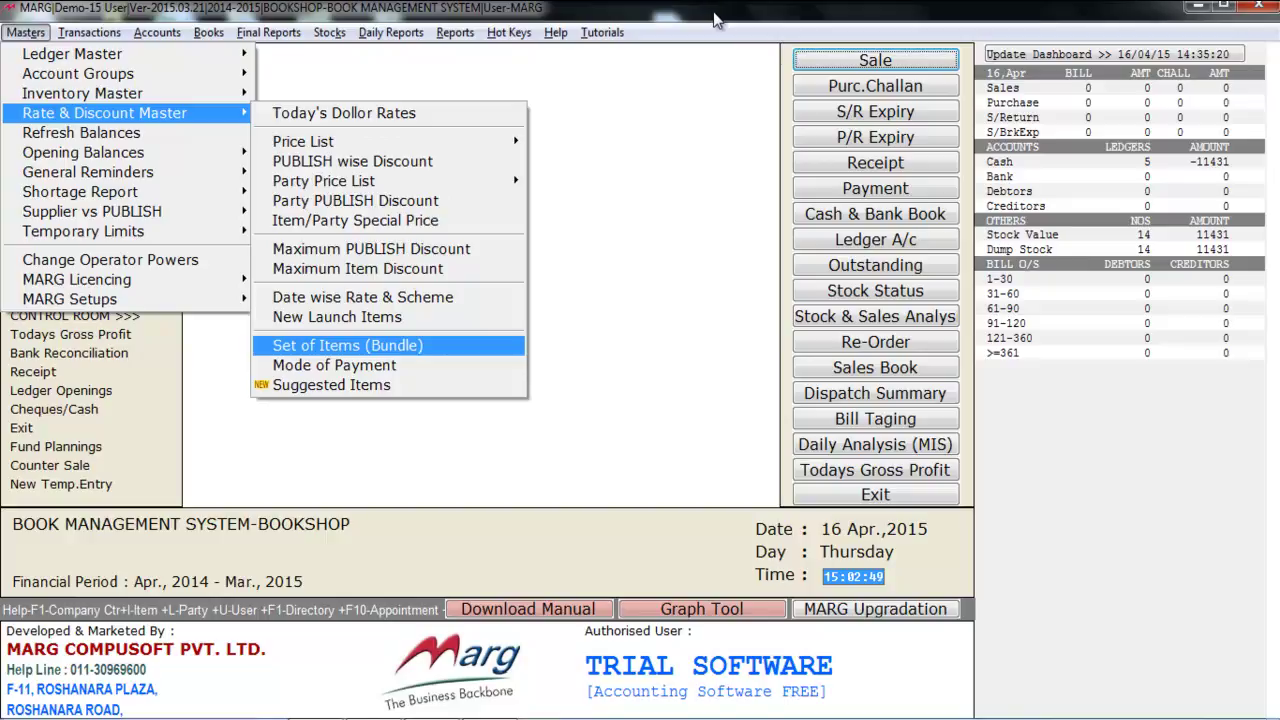
View the Ledger Openings and Stock Openings choices under Opening Balances and leave the Masters section
key("Escape")
key("Down")
key("Down")
key("Right")
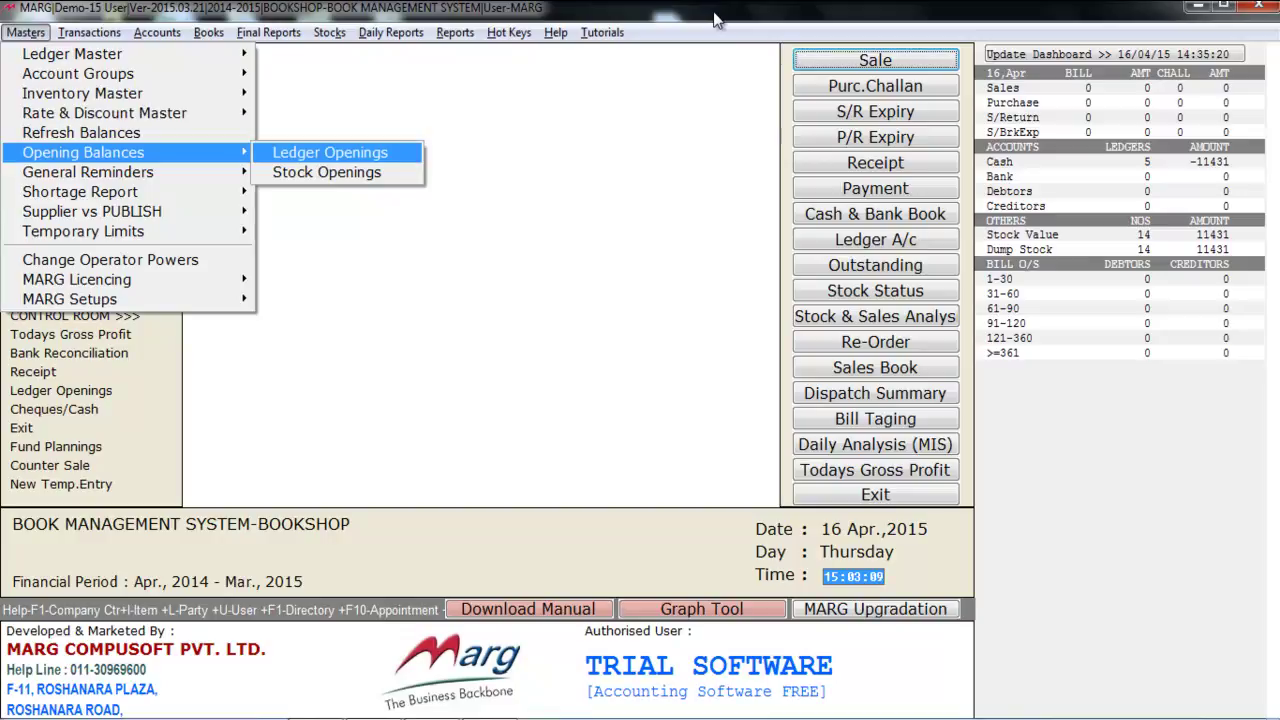
key("Escape")
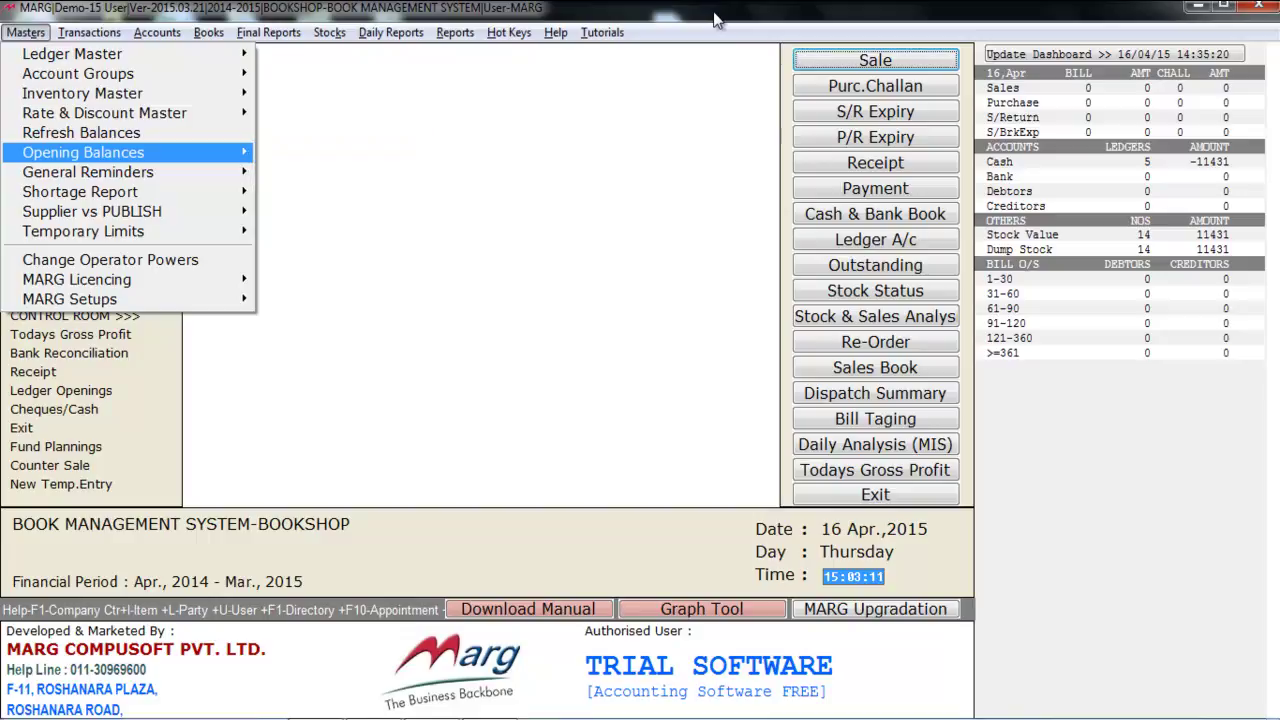
key("Escape")
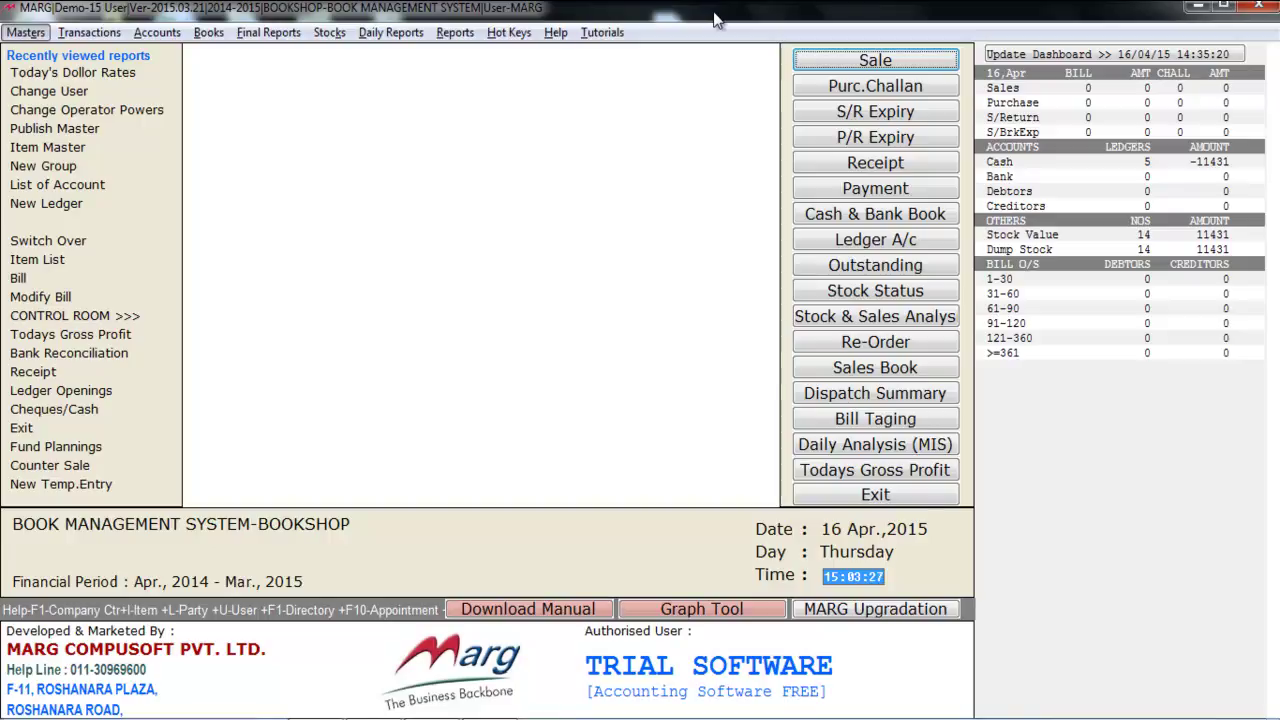
Start a new purchase bill dated 31/03/2015 and bring up the supplier ledger list
key("Right")
key("Down")
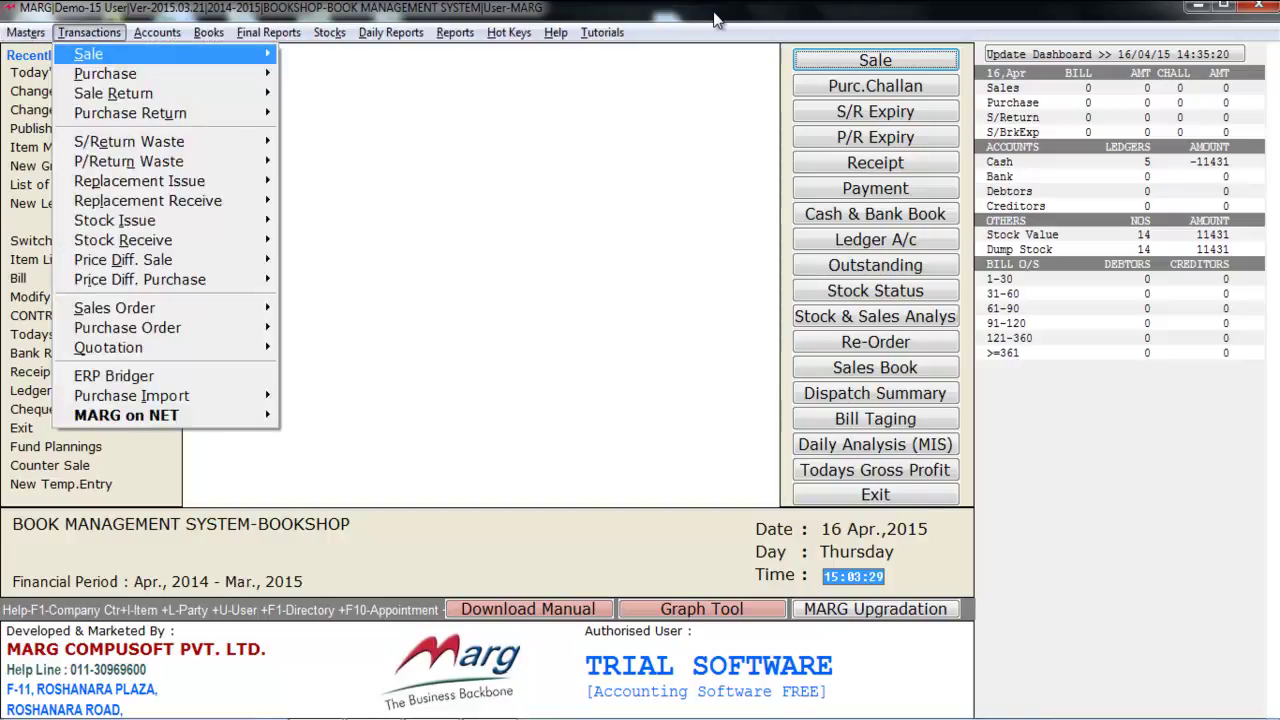
key("Down")
key("Right")
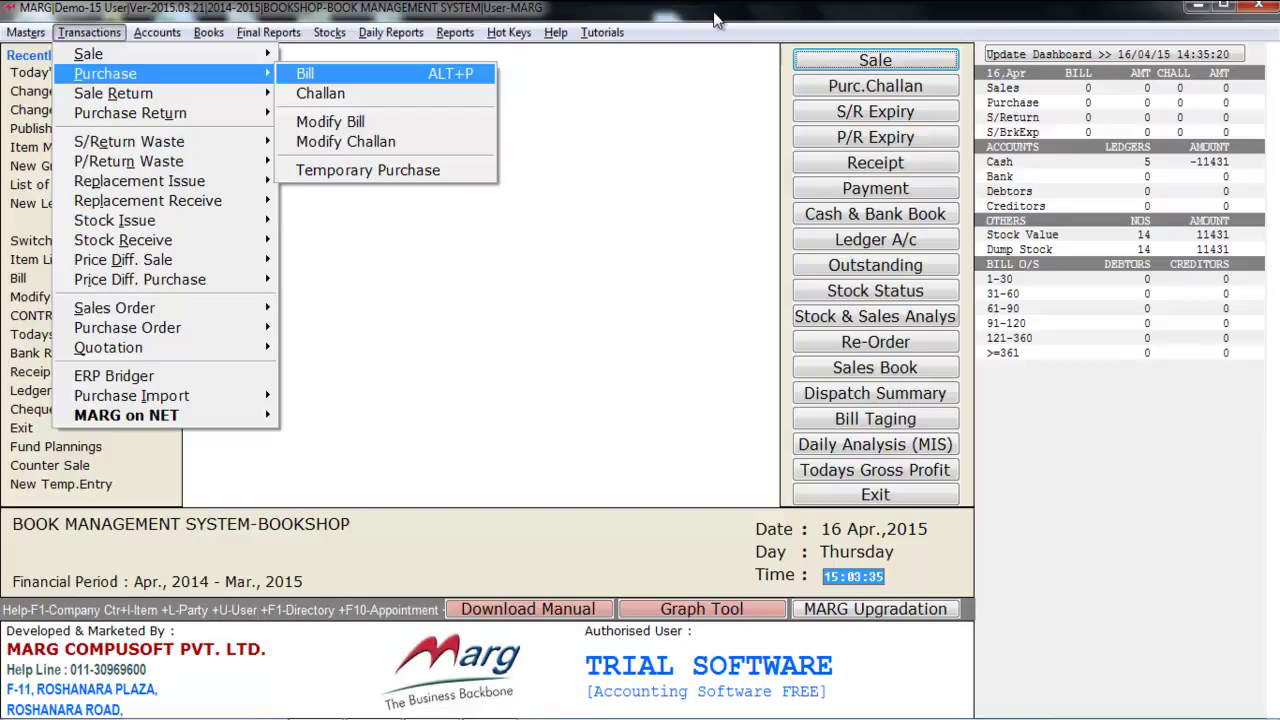
key("Return")
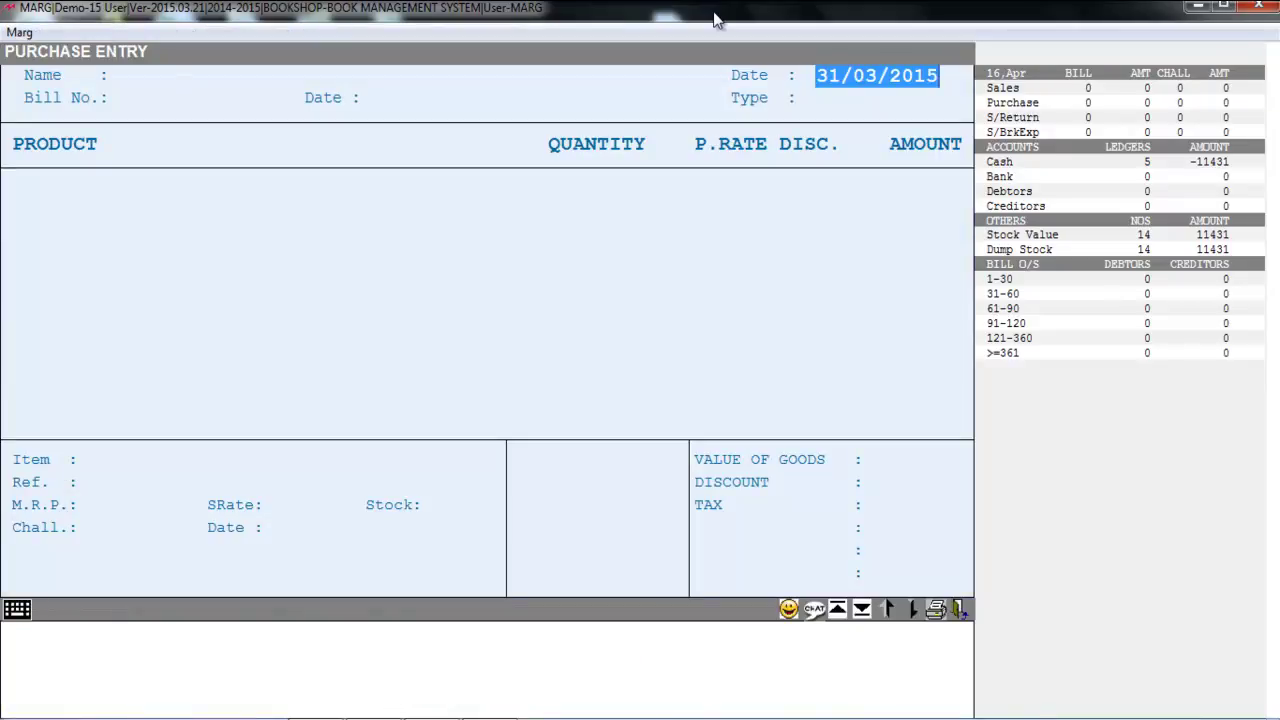
key("Return")
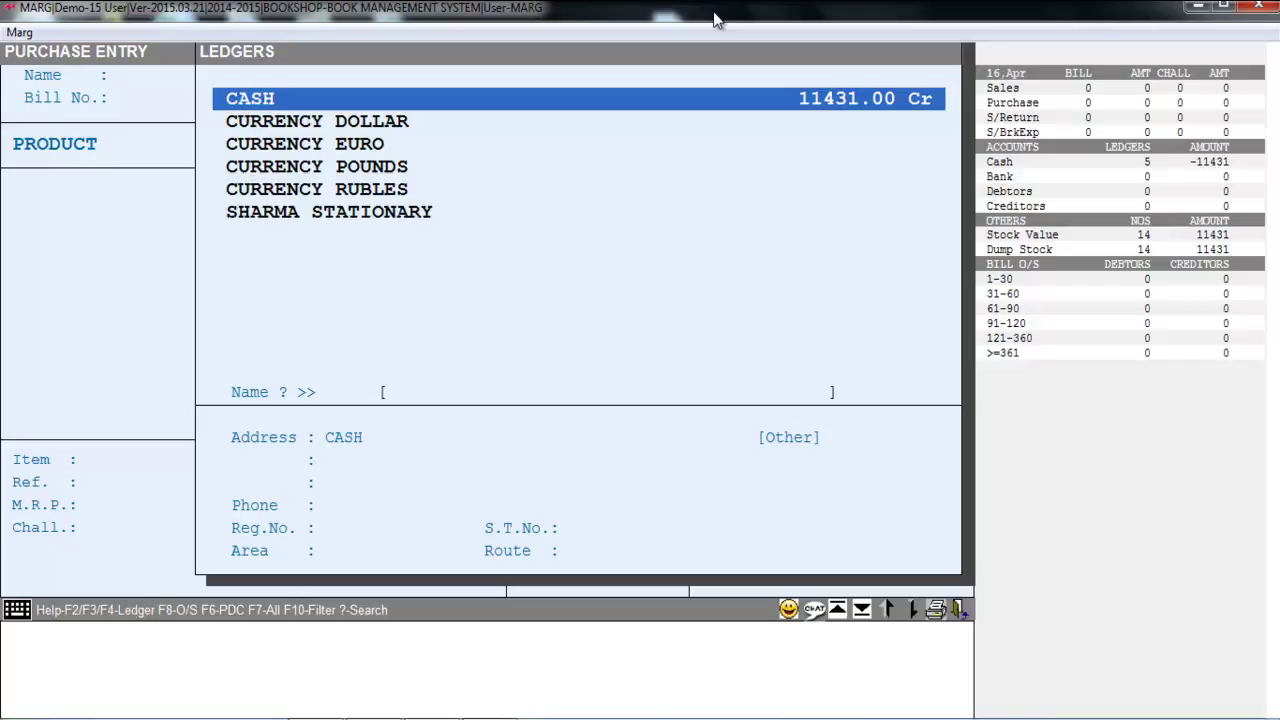
Choose SHARMA STATIONARY as the supplier and enter bill number 4563, keeping the bill date 31/03/2015 and the LOCAL type
key("Down")
key("Down")
key("Down")
key("Down")
key("Down")
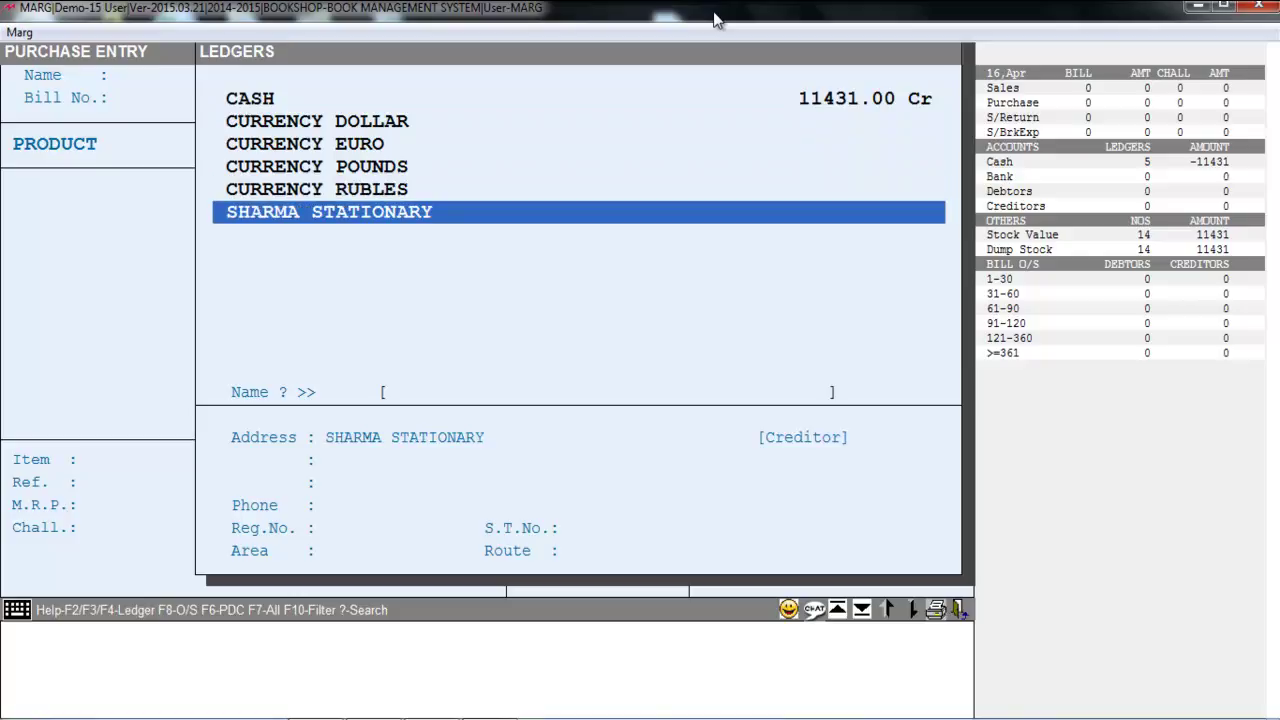
key("Return")
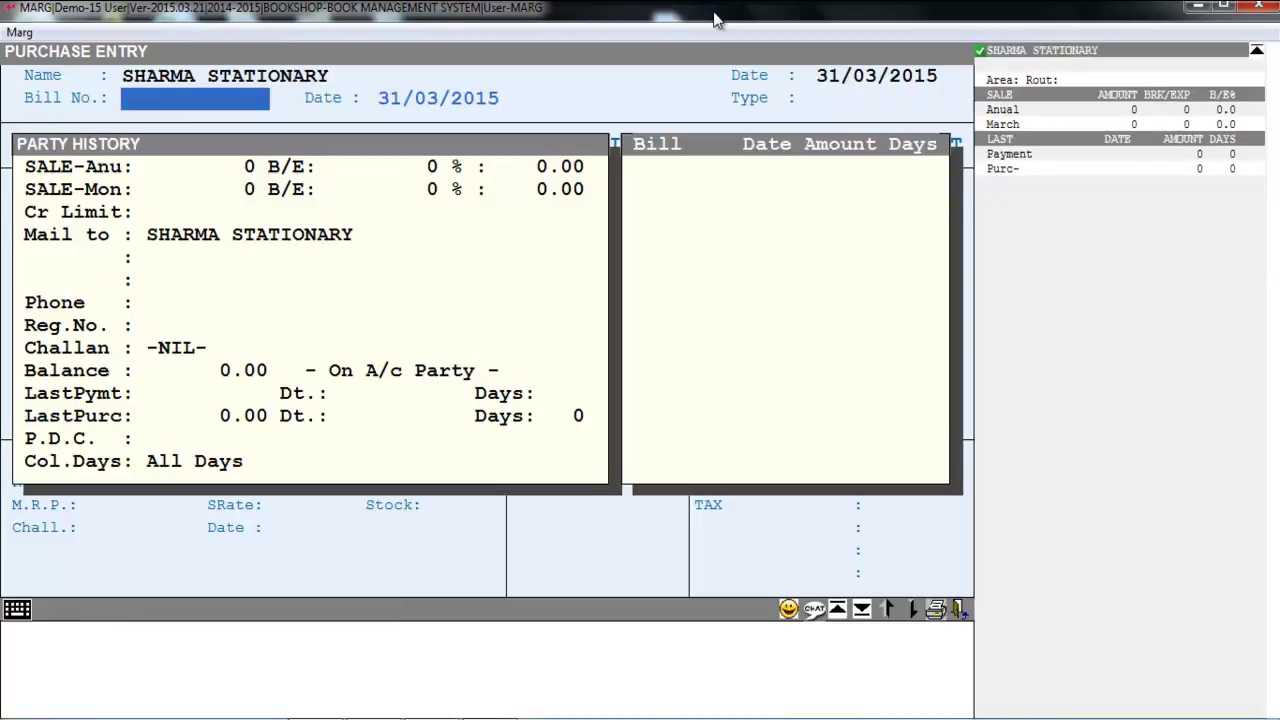
type("4563")
key("Return")
key("Return")
key("Return")
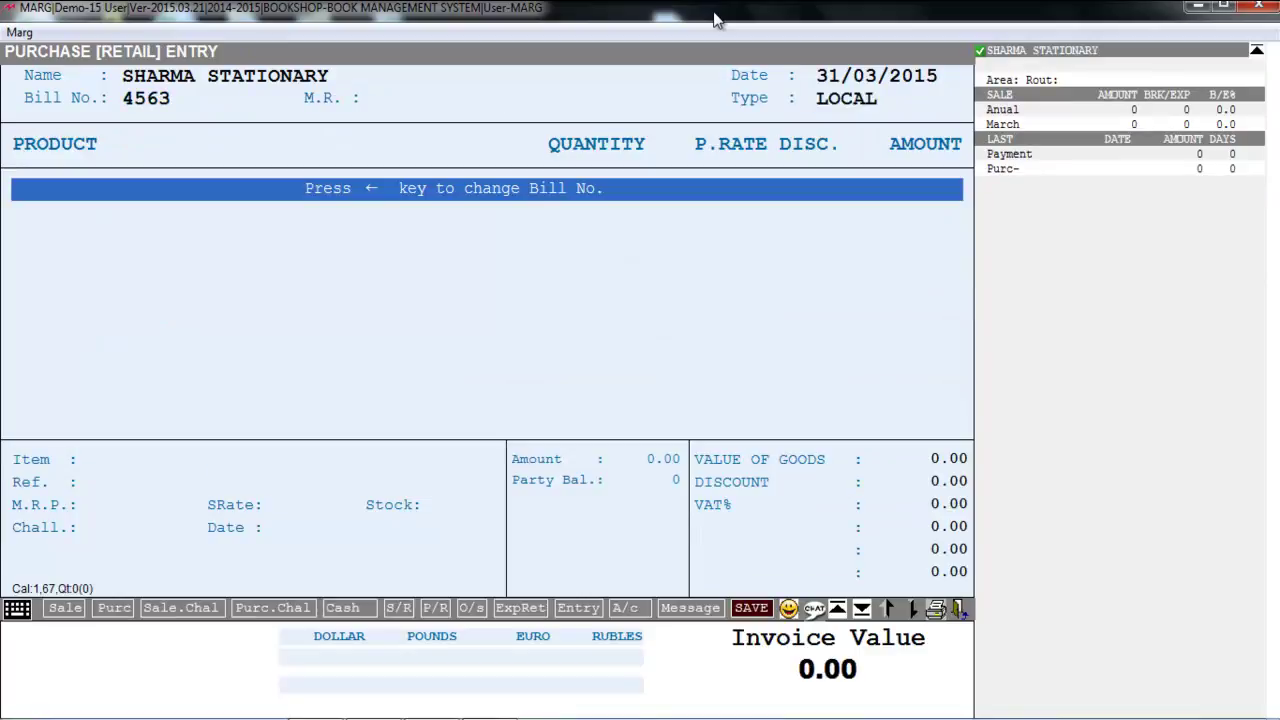
Add the book REVOLUTION 2020 from the item list to the purchase bill
key("Return")
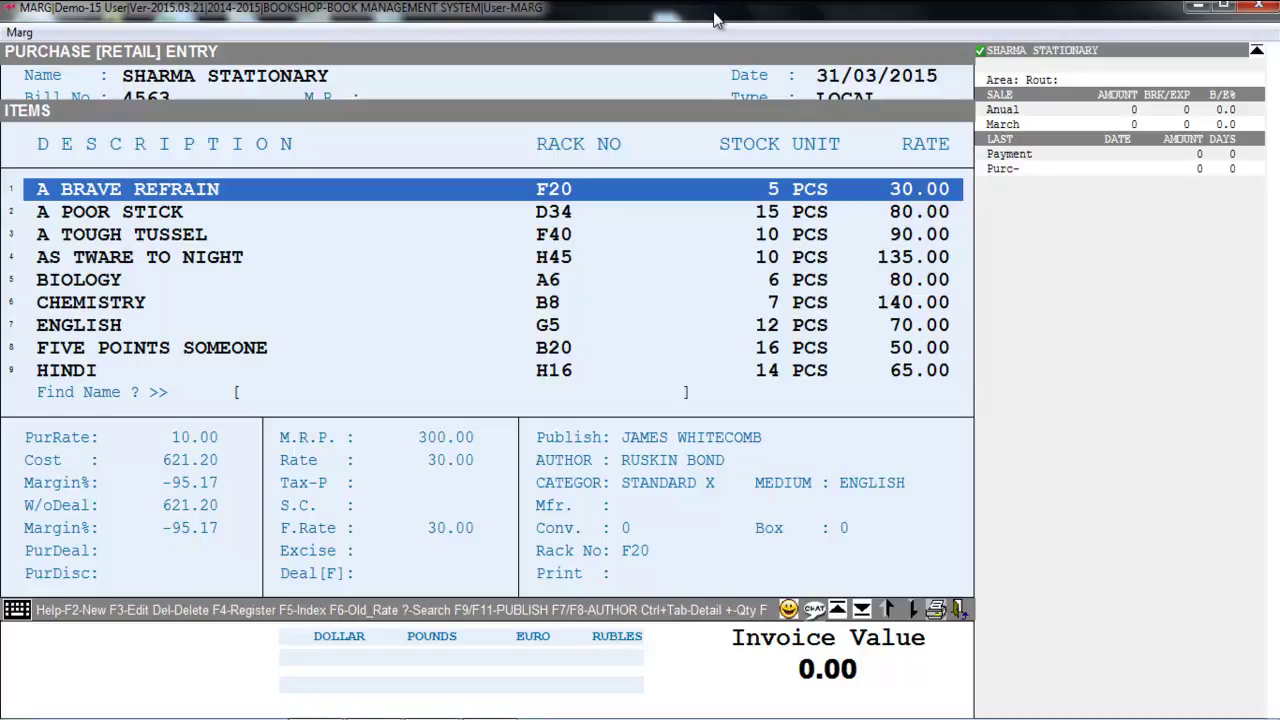
key("Down")
key("Down")
key("Down")
key("Down")
key("Down")
key("Down")
key("Down")
key("Down")
key("Down")
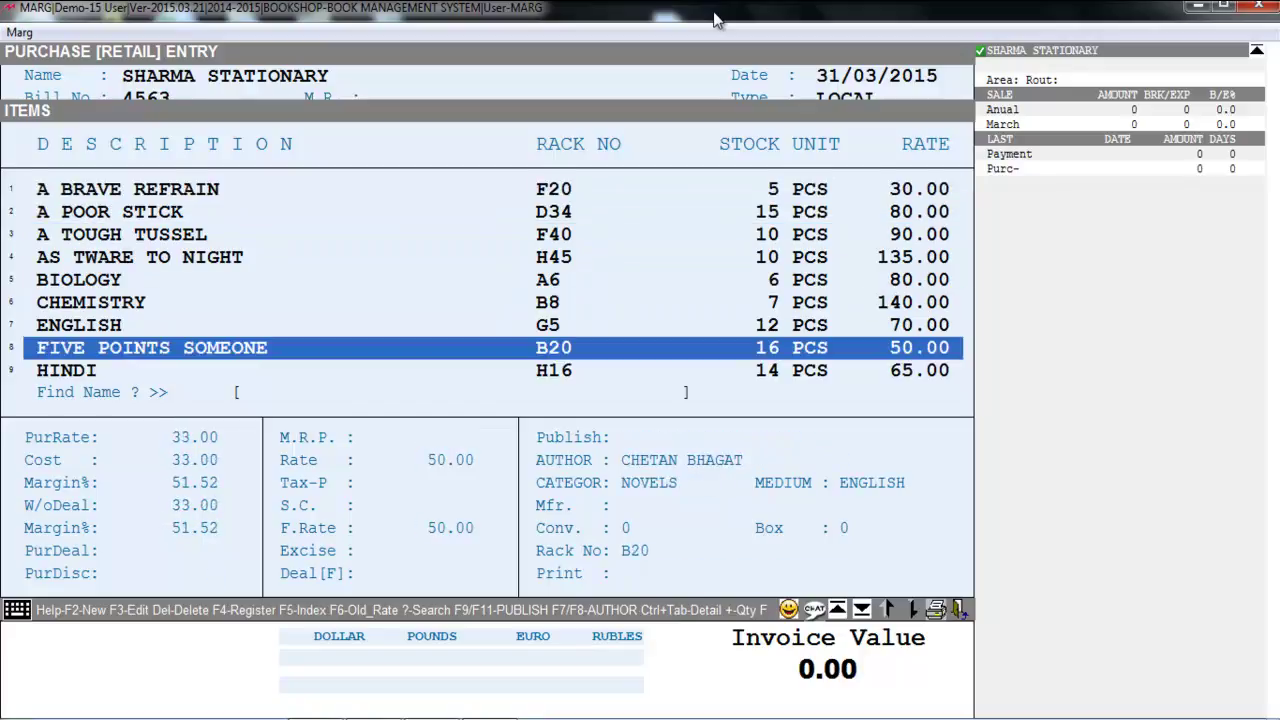
key("Down")
key("Down")
key("Down")
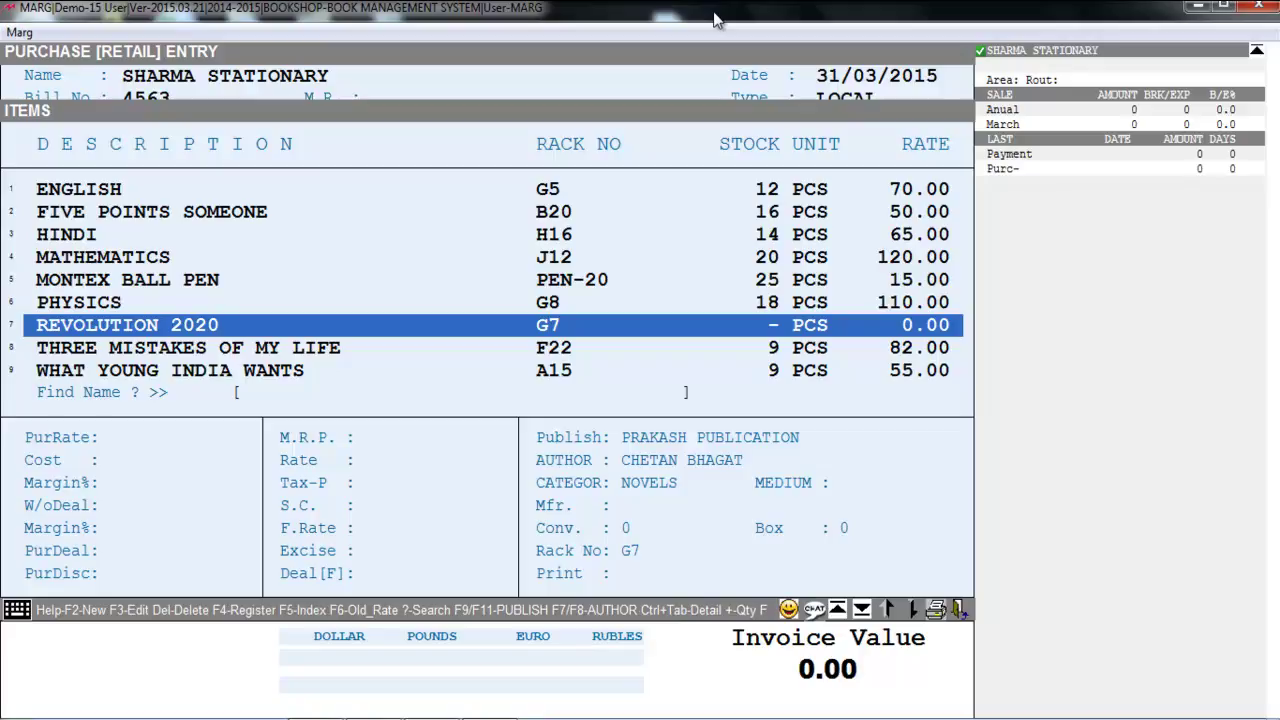
key("Return")
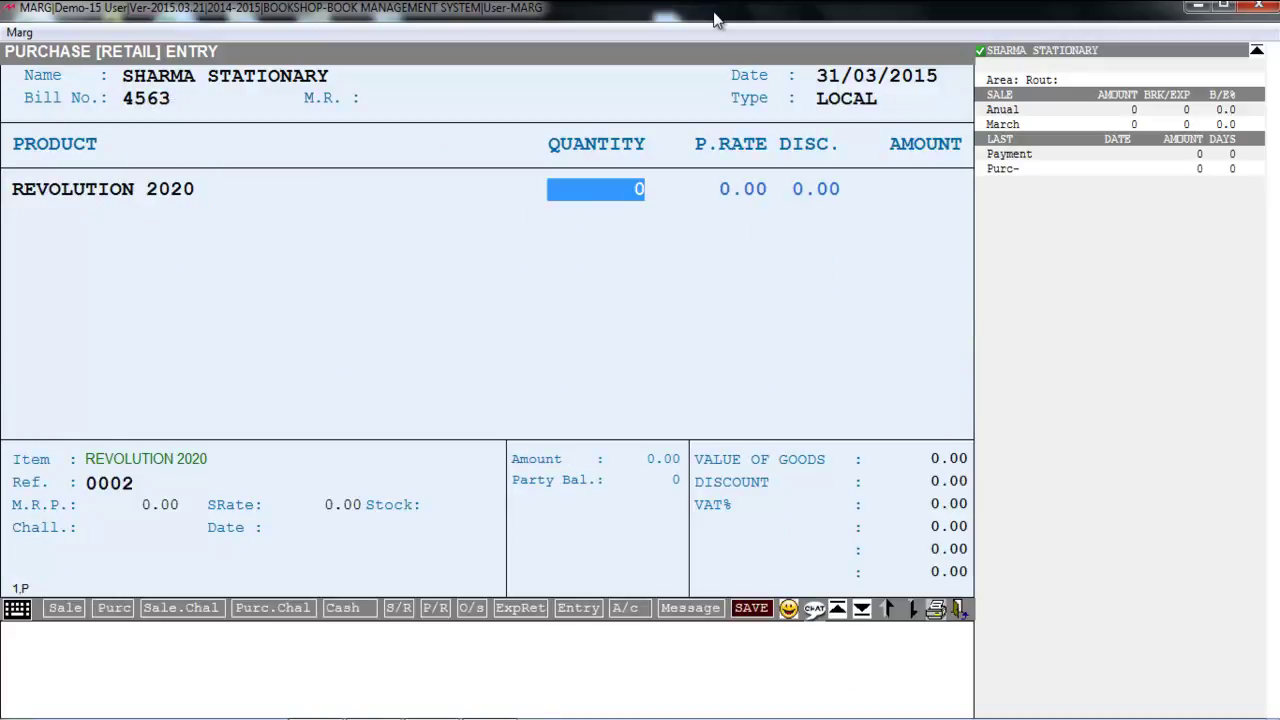
Set the quantity of REVOLUTION 2020 to 10 and its purchase rate to 100.00, with no discount
type("10")
key("Return")
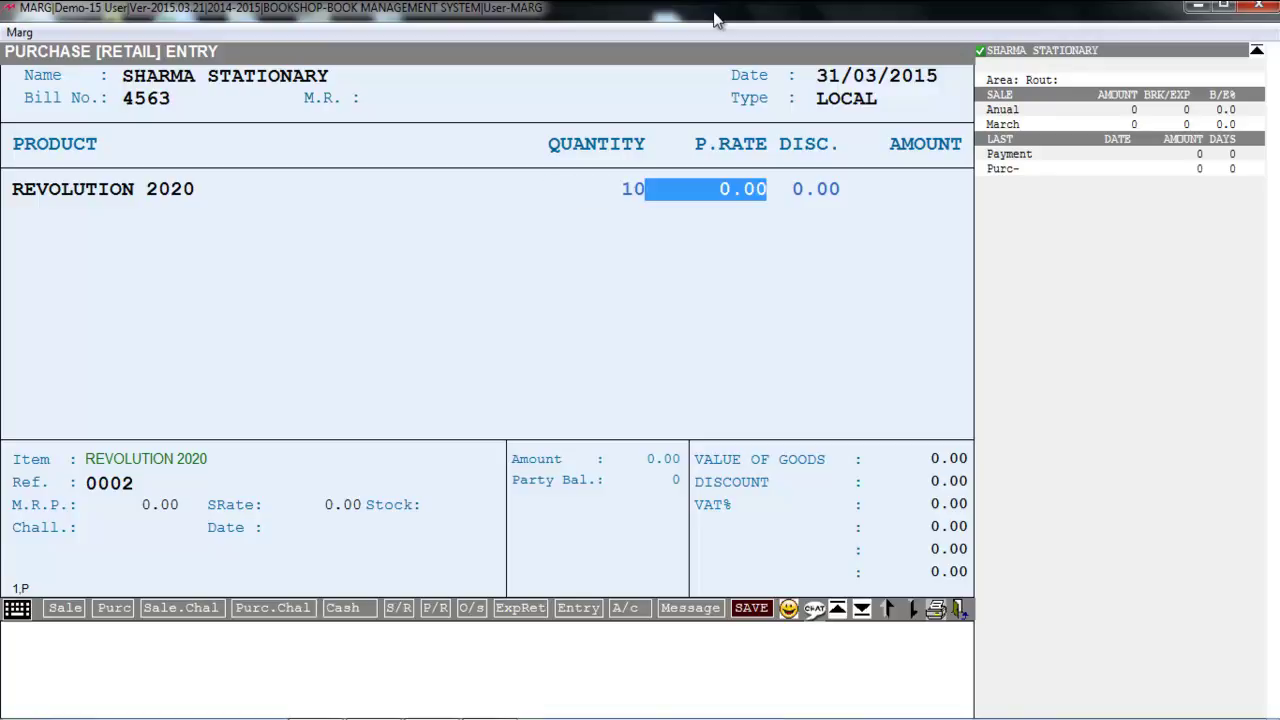
type("100")
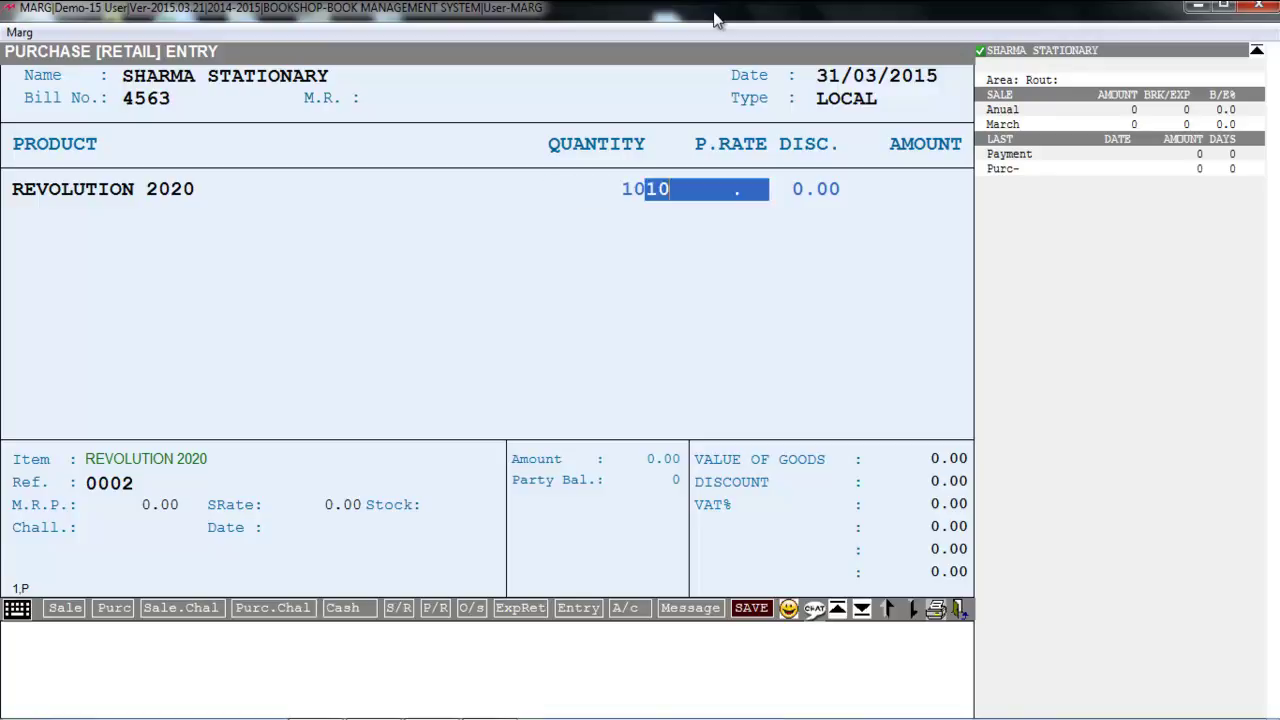
key("Return")
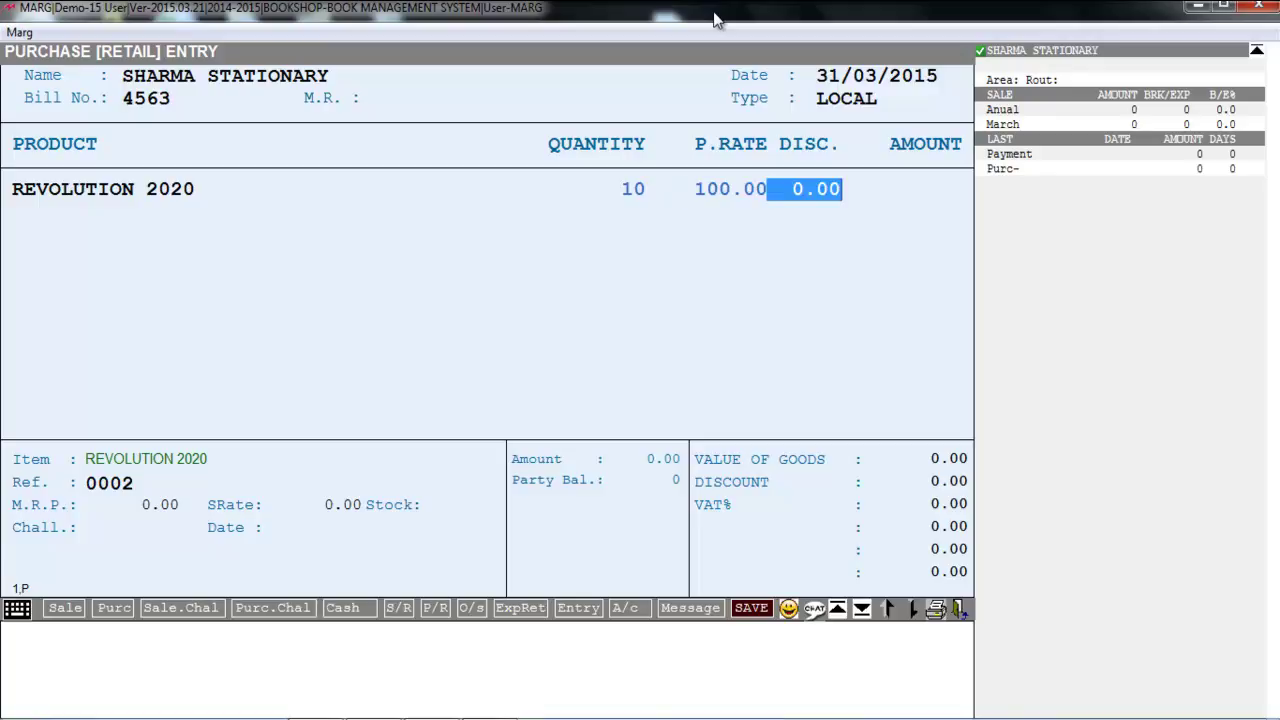
key("Return")
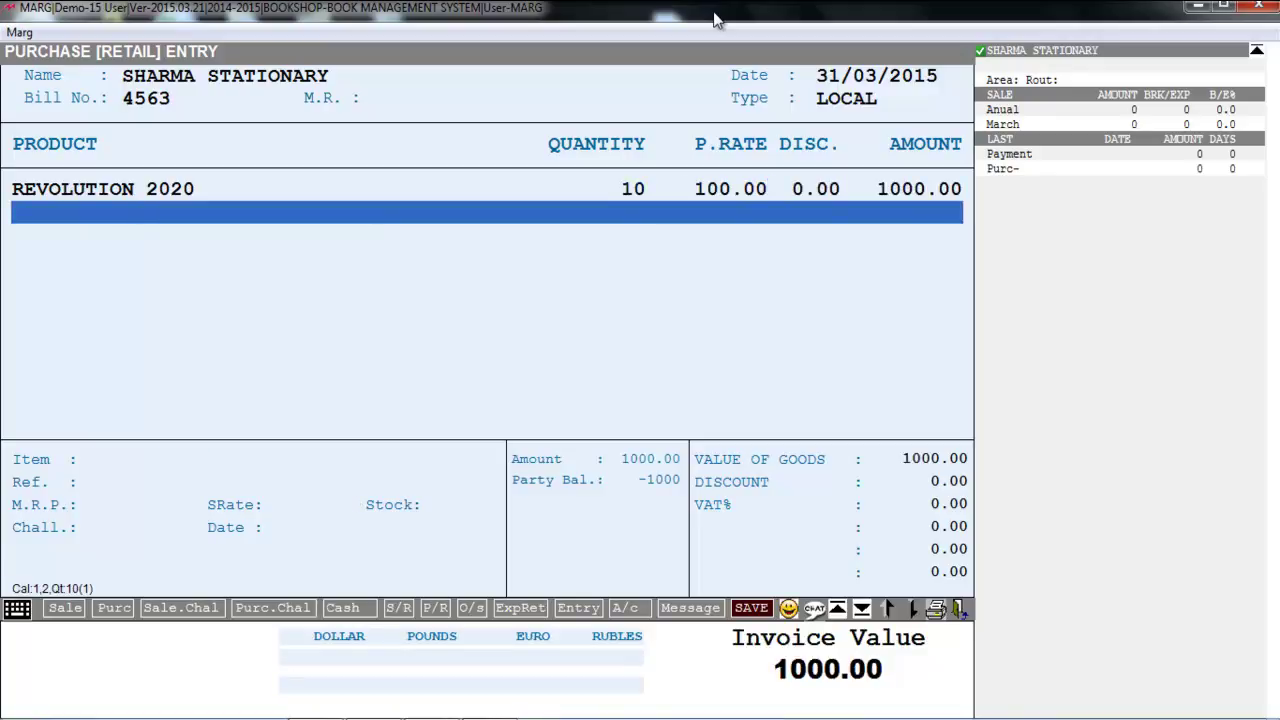
Finish the purchase bill without checking the VAT summary or rates, and save it
key("End")
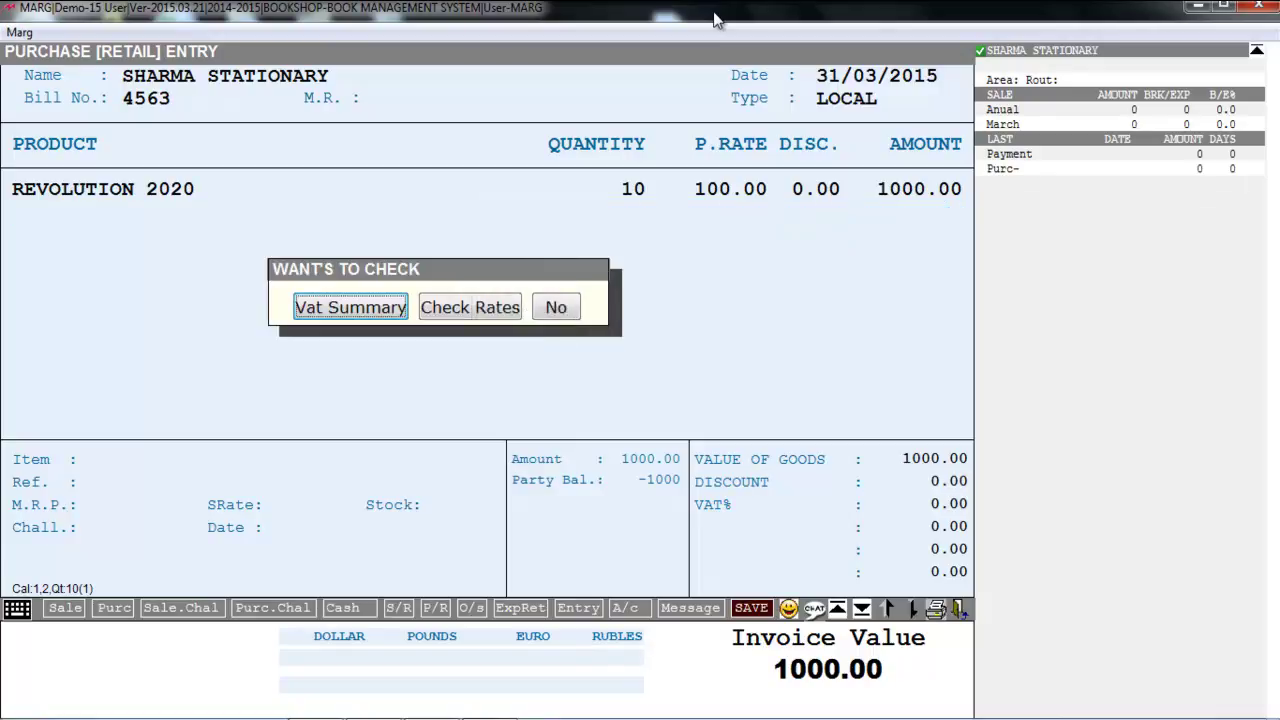
key("Escape")
key("Return")
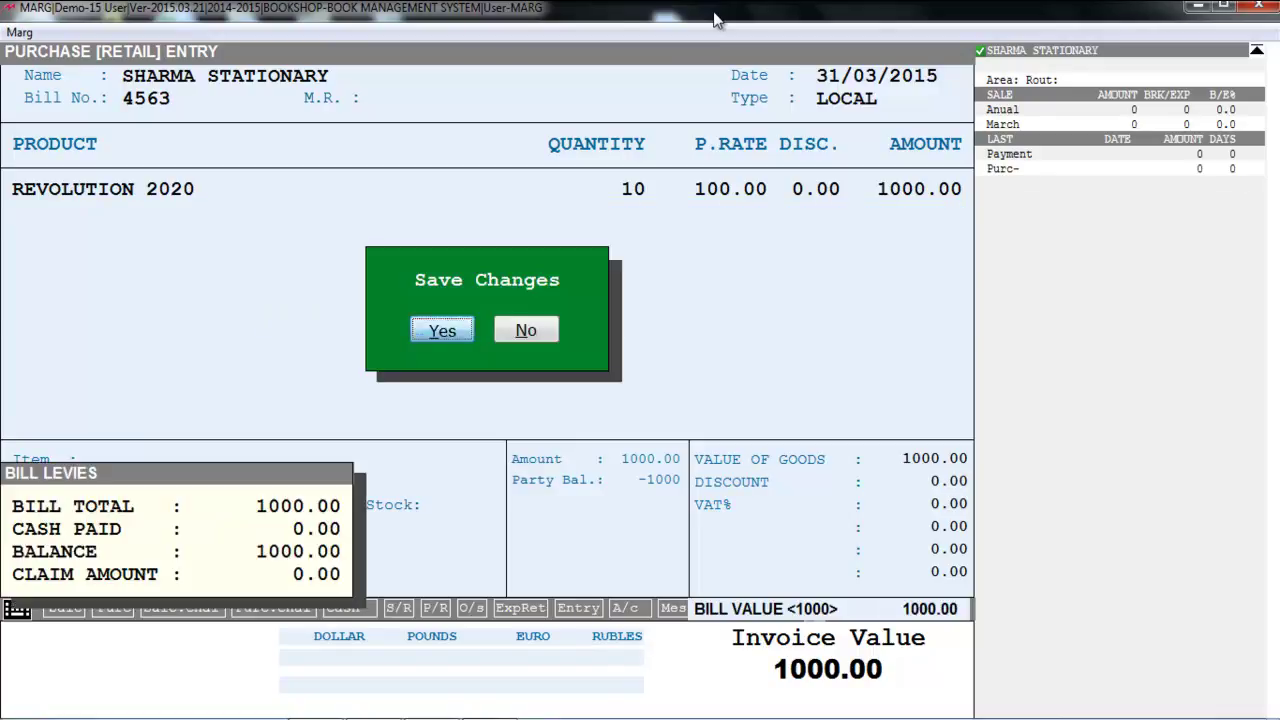
key("Return")
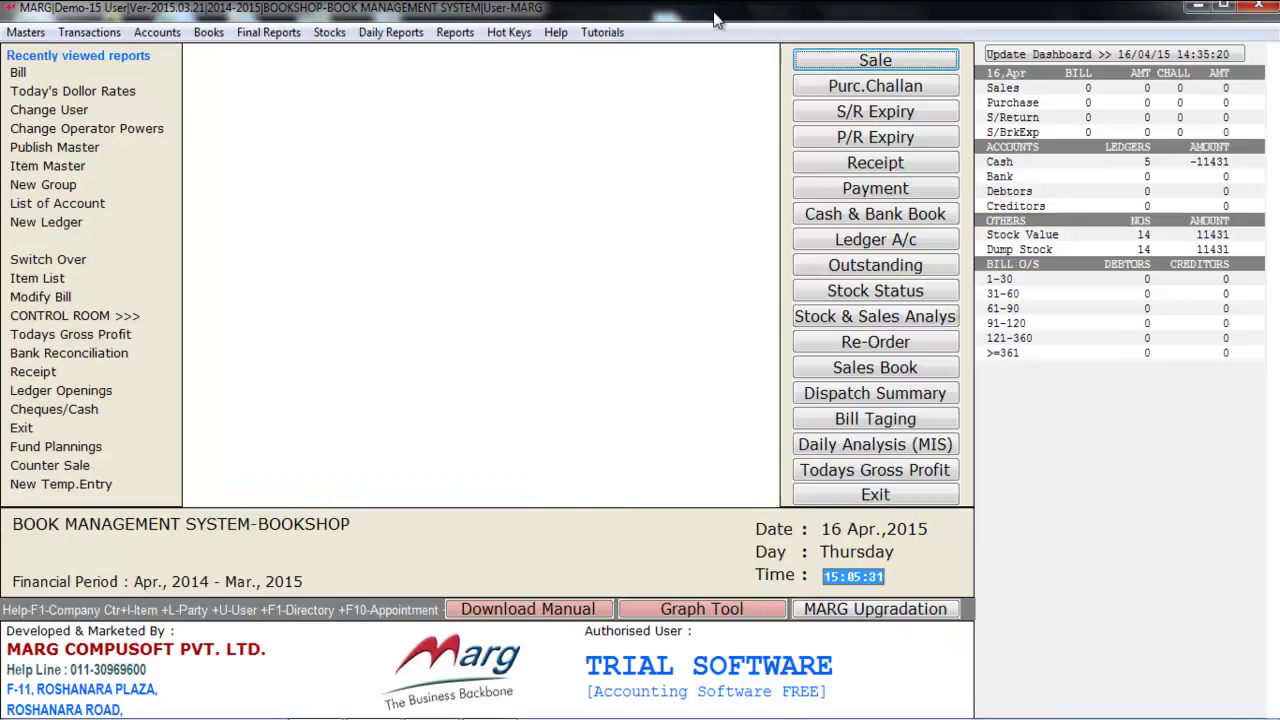
Start a new sale bill dated 31/03/2015 and bring up the party ledger list
key("alt+r")
key("Escape")
key("alt+t")
key("Down")
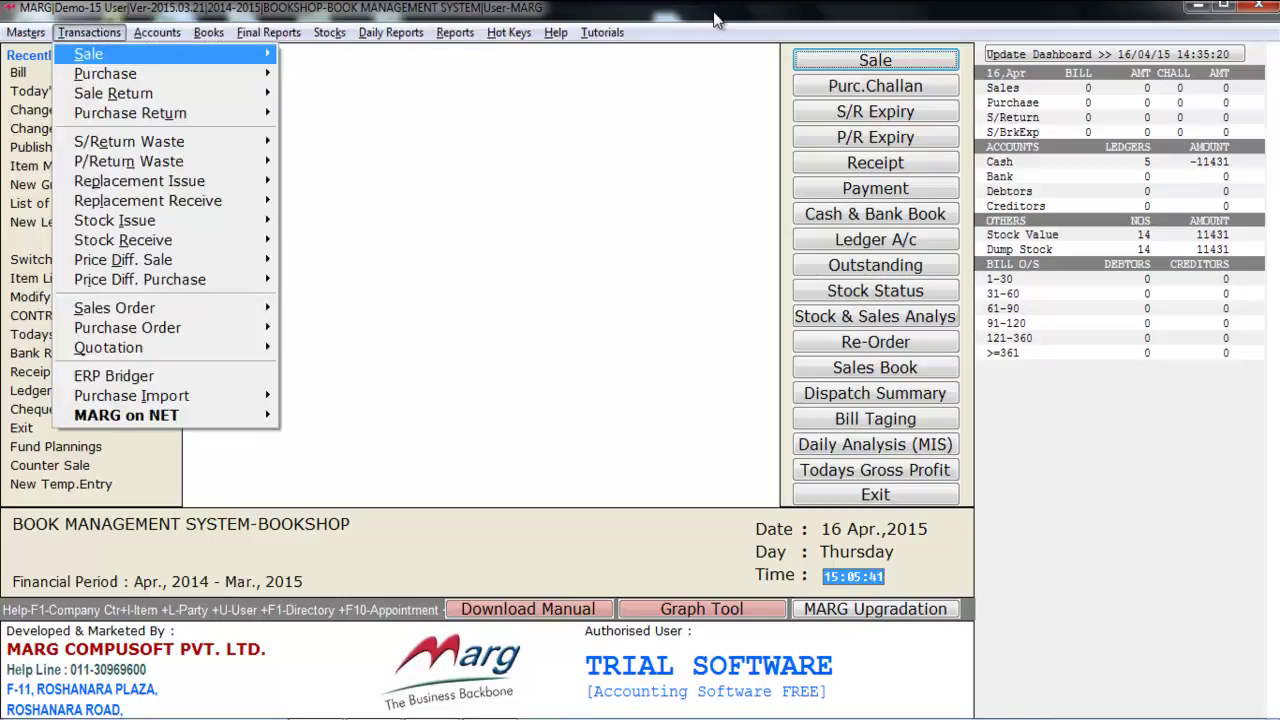
key("Right")
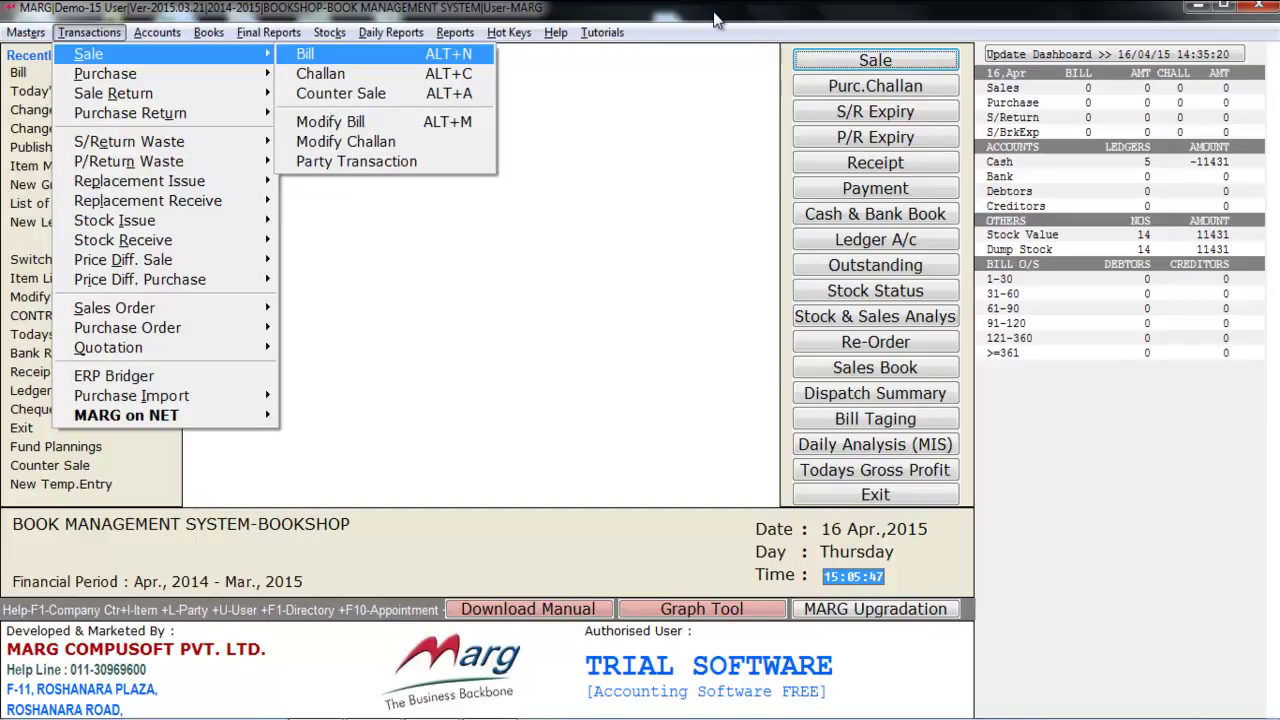
key("Return")
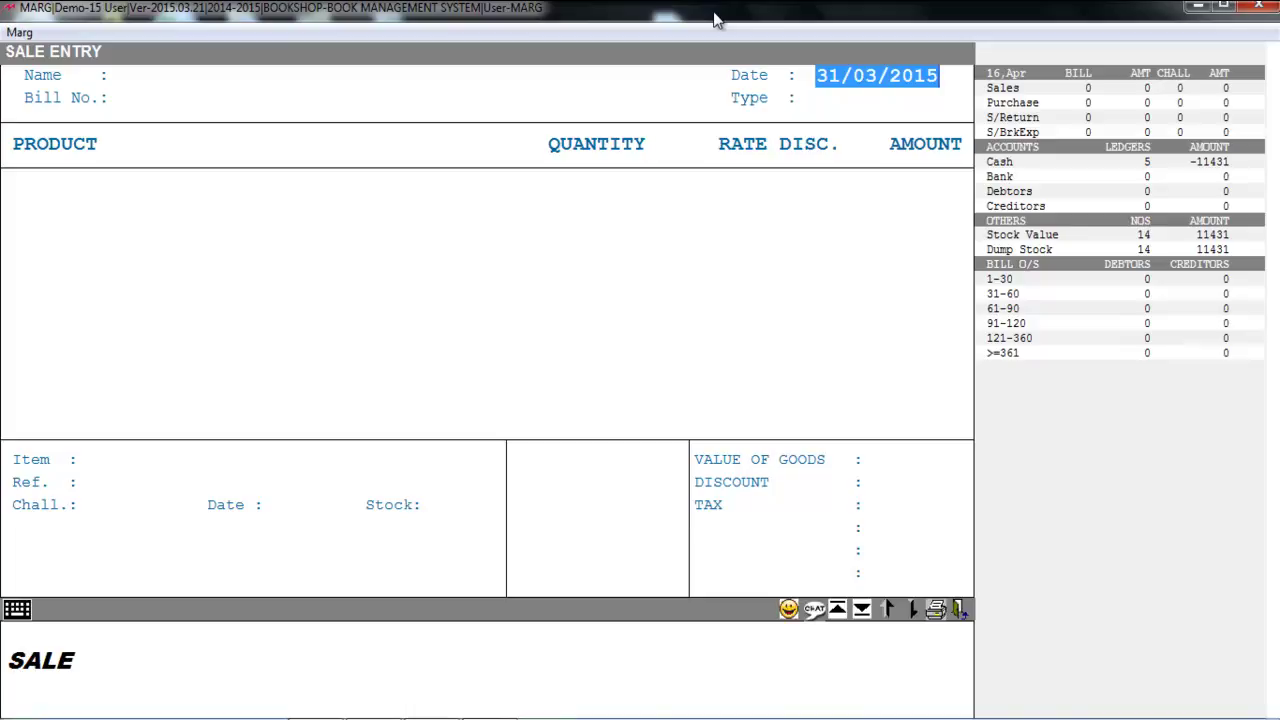
key("Return")
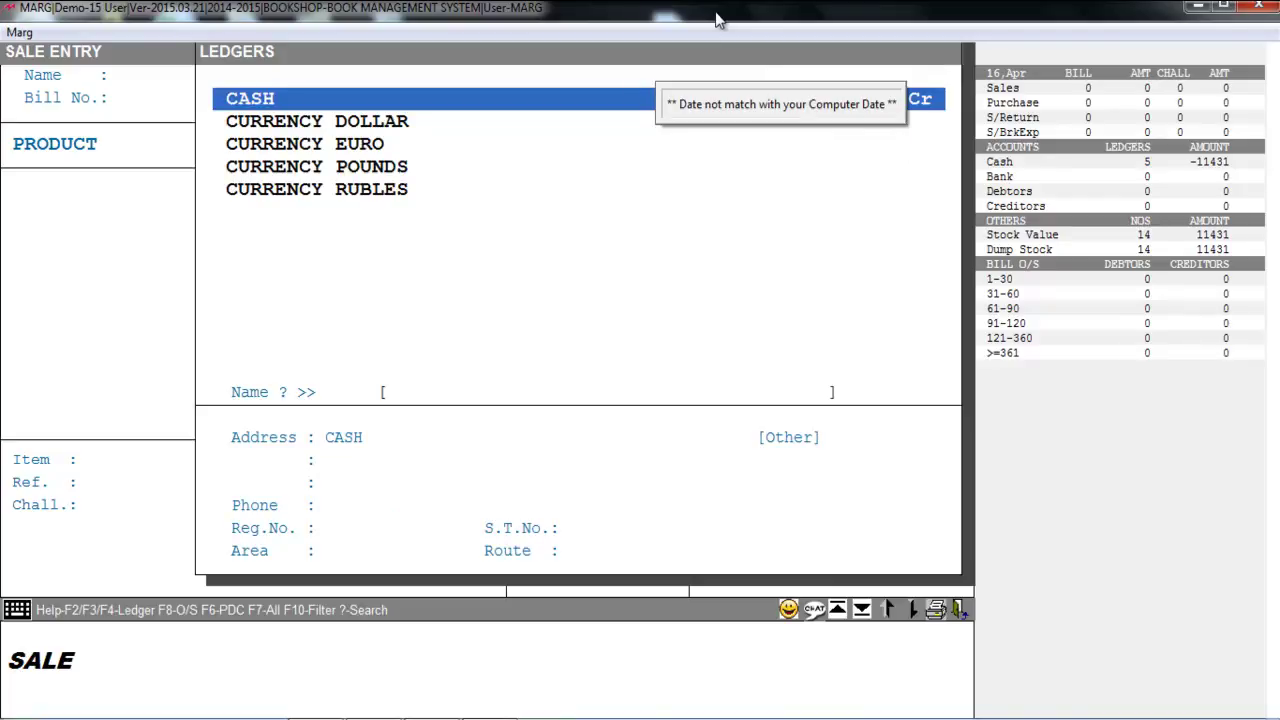
Preview the blank New Ledger form, close it, and choose CASH as the party of the sale bill
key("F2")
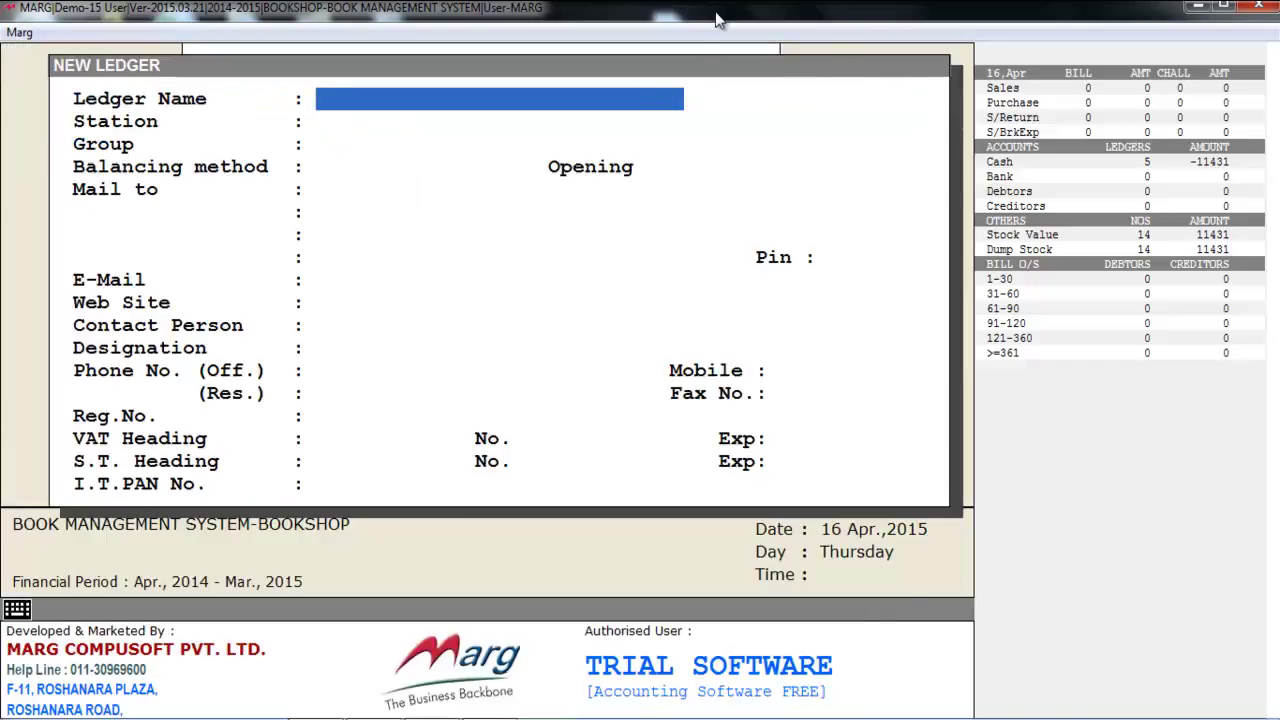
key("Escape")
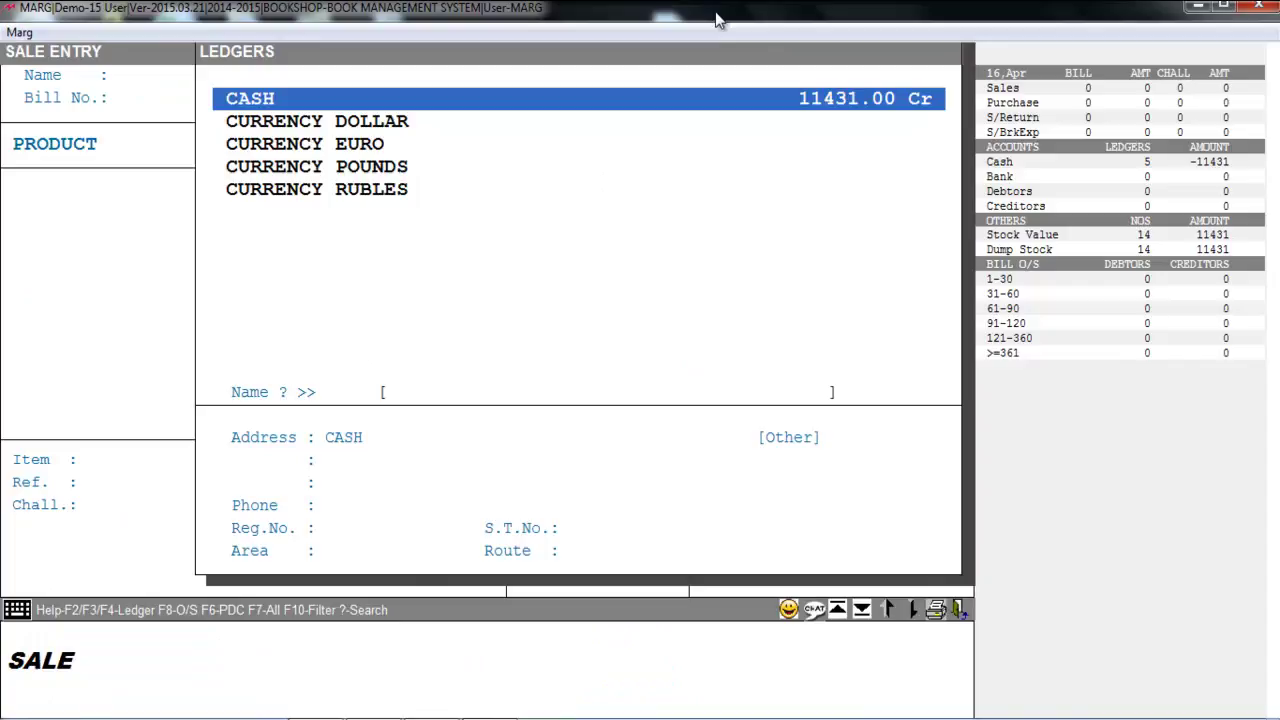
key("Return")
key("Return")
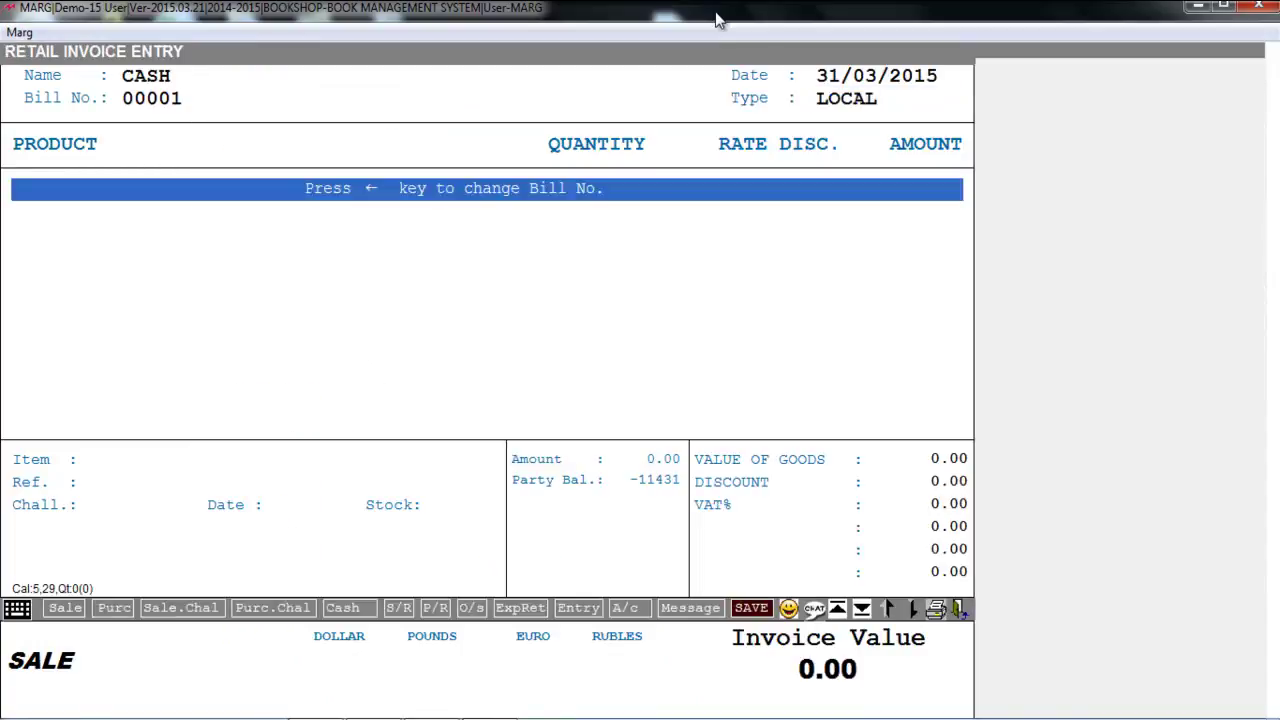
Add BIOLOGY to the cash sale bill with a quantity of 2, keeping the 80.00 rate and 1.50 discount
key("Return")
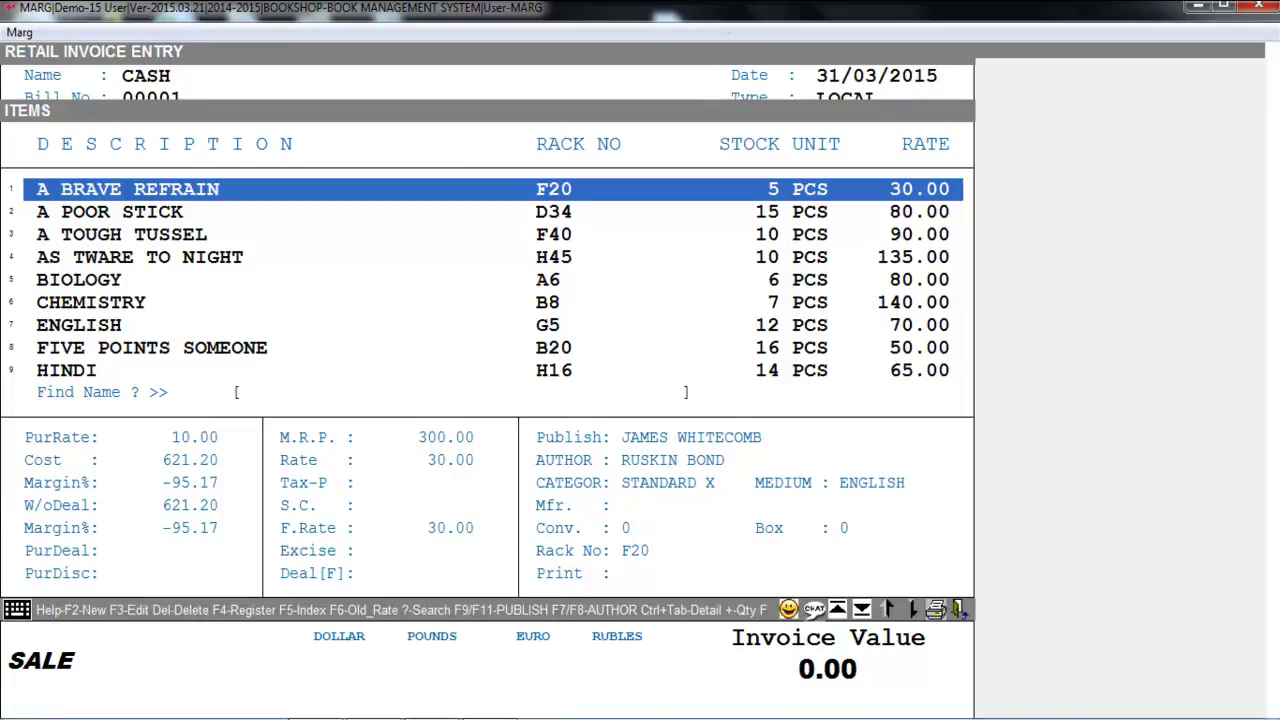
key("Down")
key("Down")
key("Down")
key("Down")
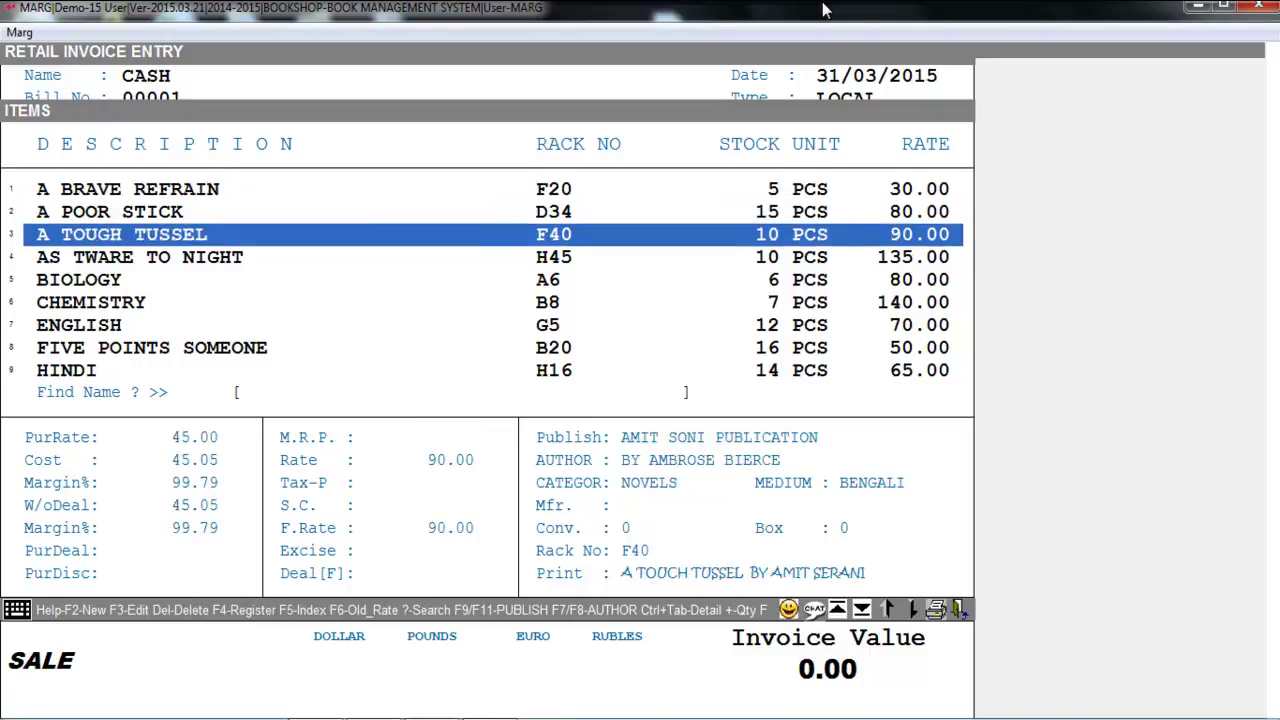
key("Return")
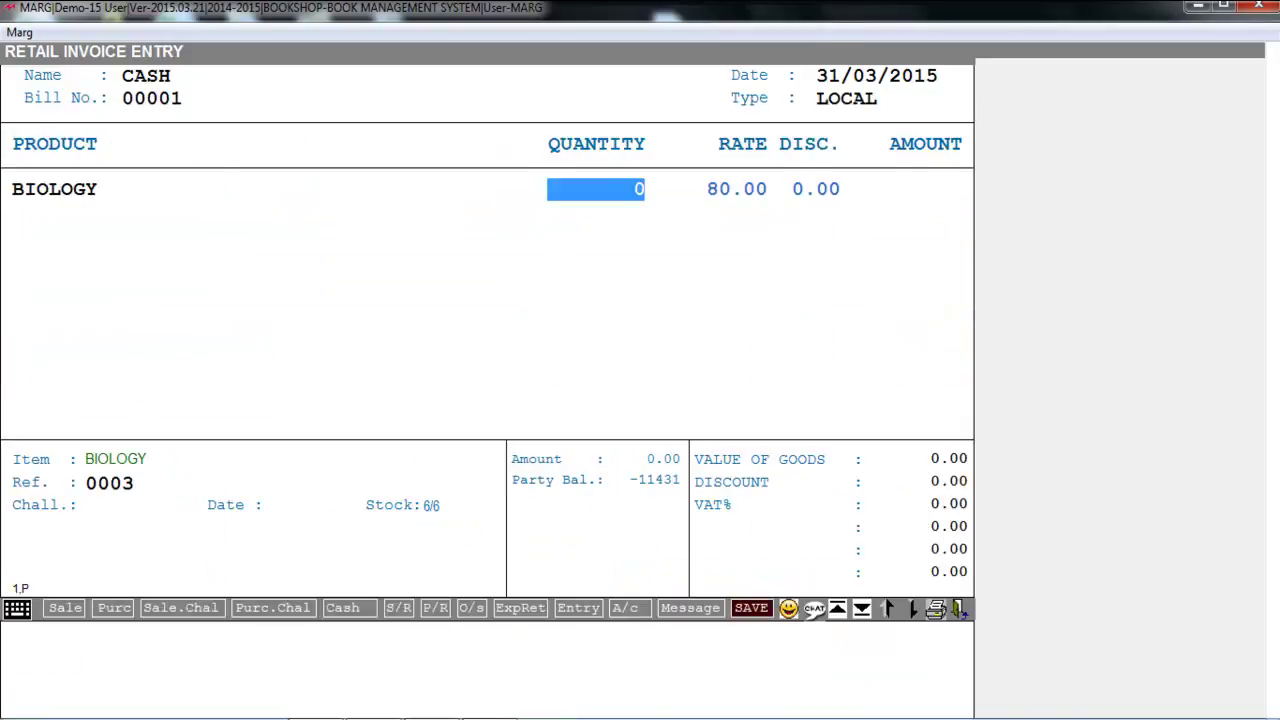
type("2")
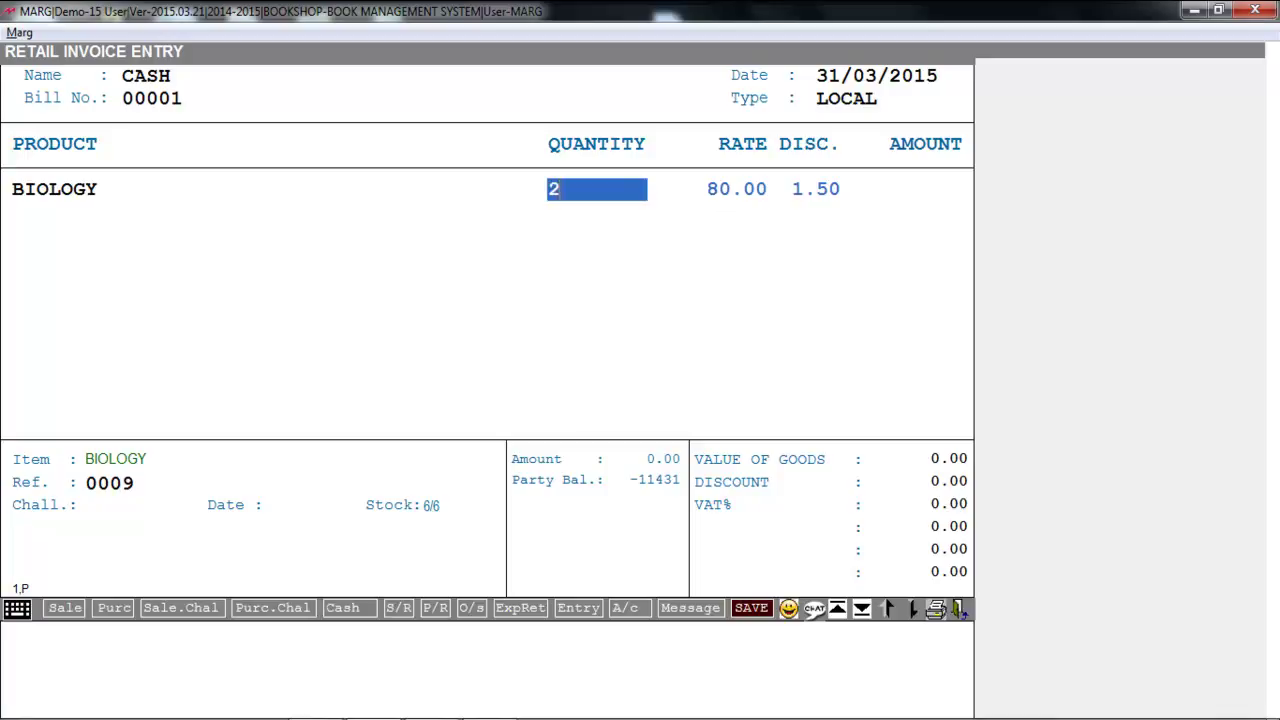
key("Return")
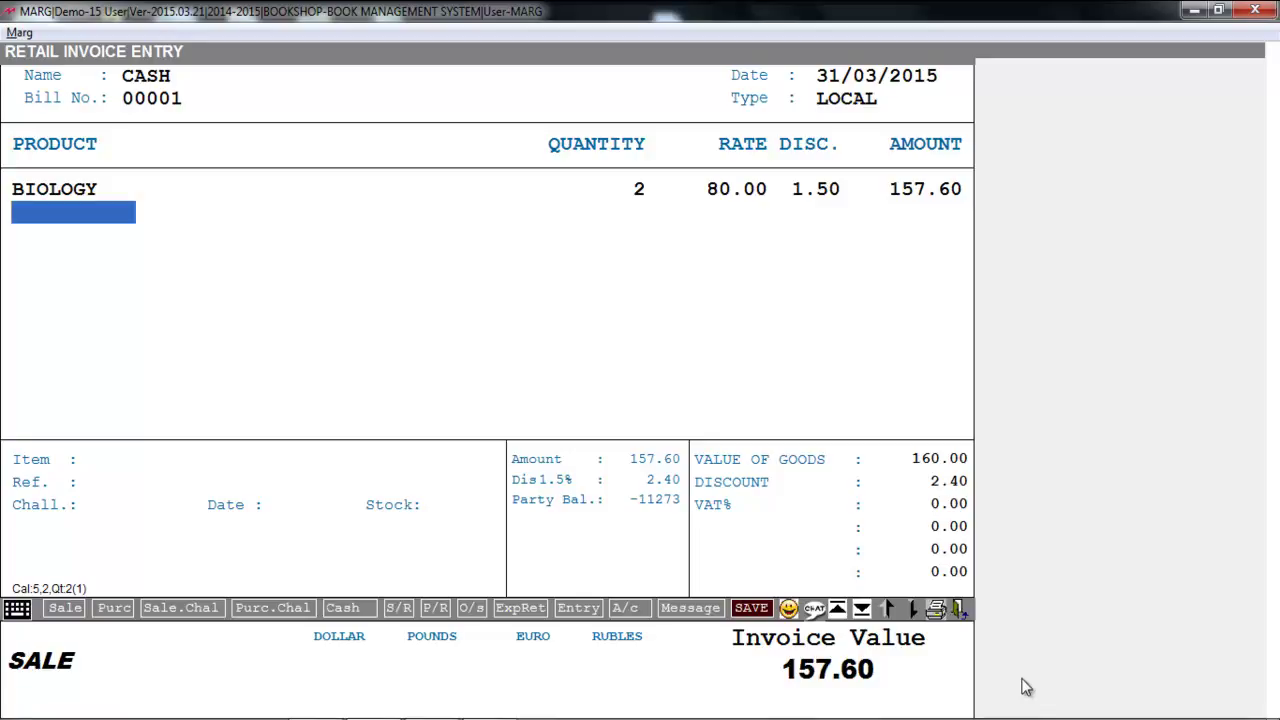
Reopen the BIOLOGY line of the sale bill and set its rate to 90.00
key("Escape")
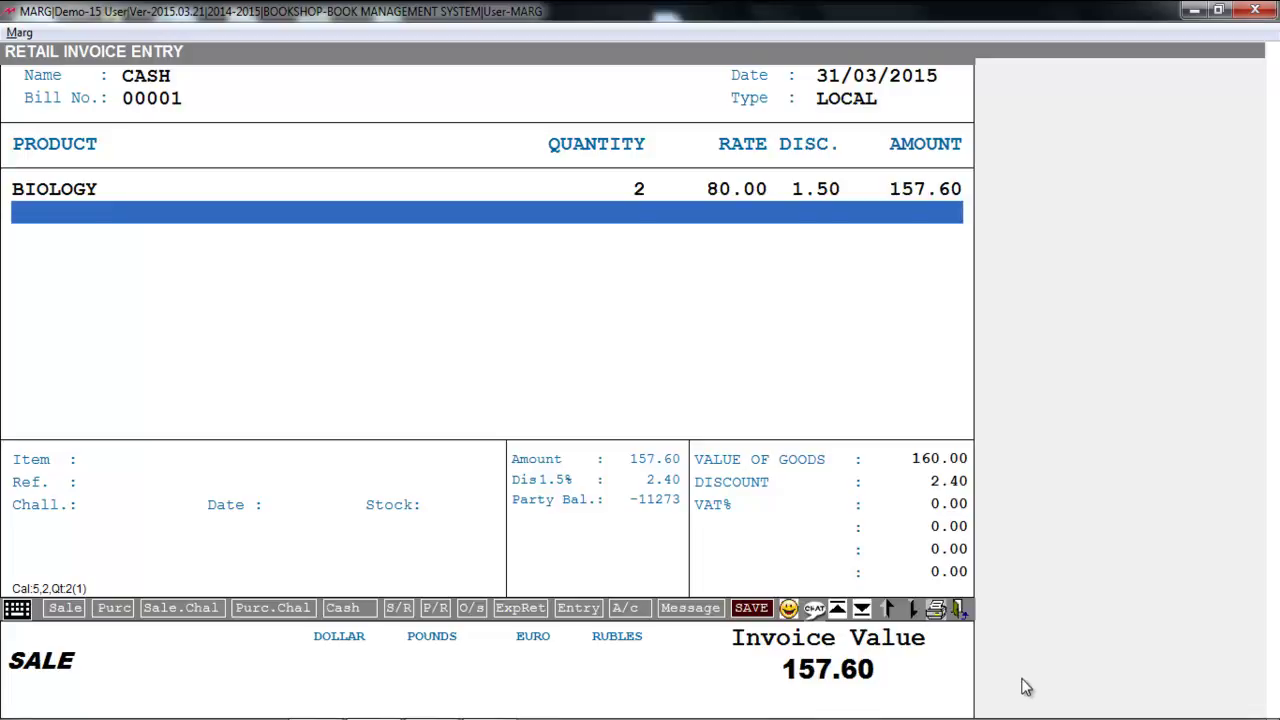
key("Up")
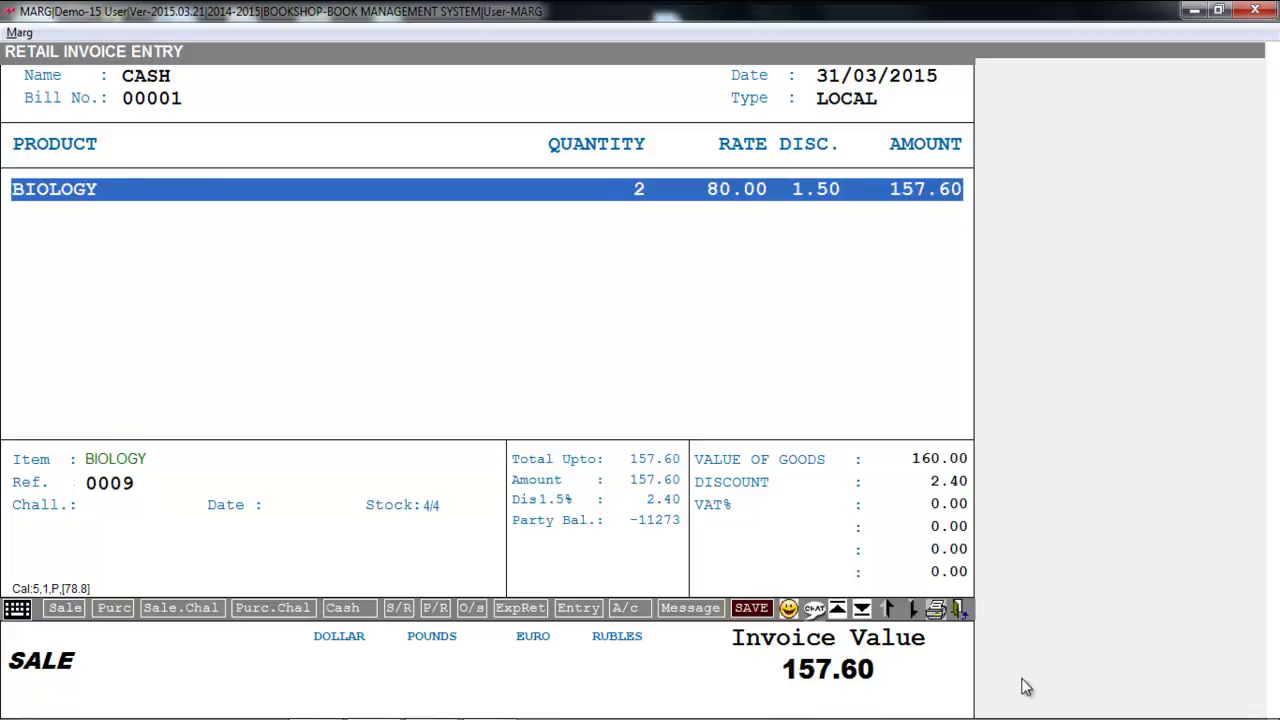
key("Return")
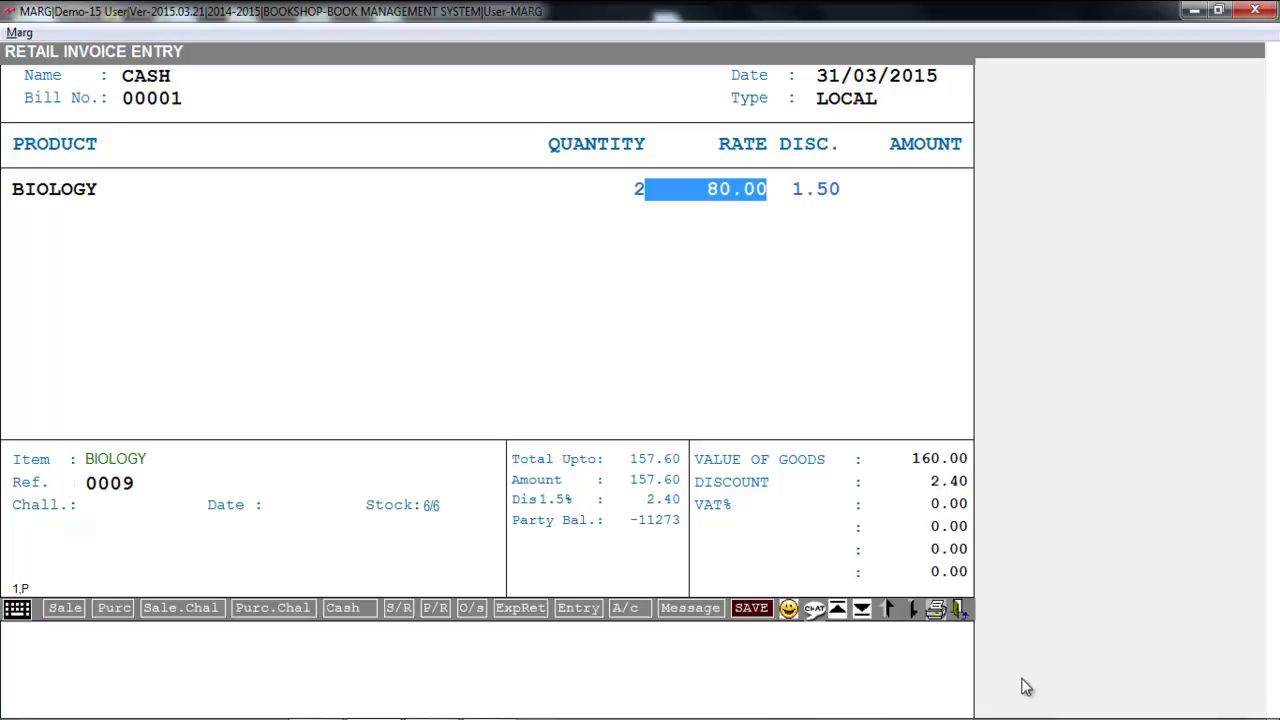
type("90")
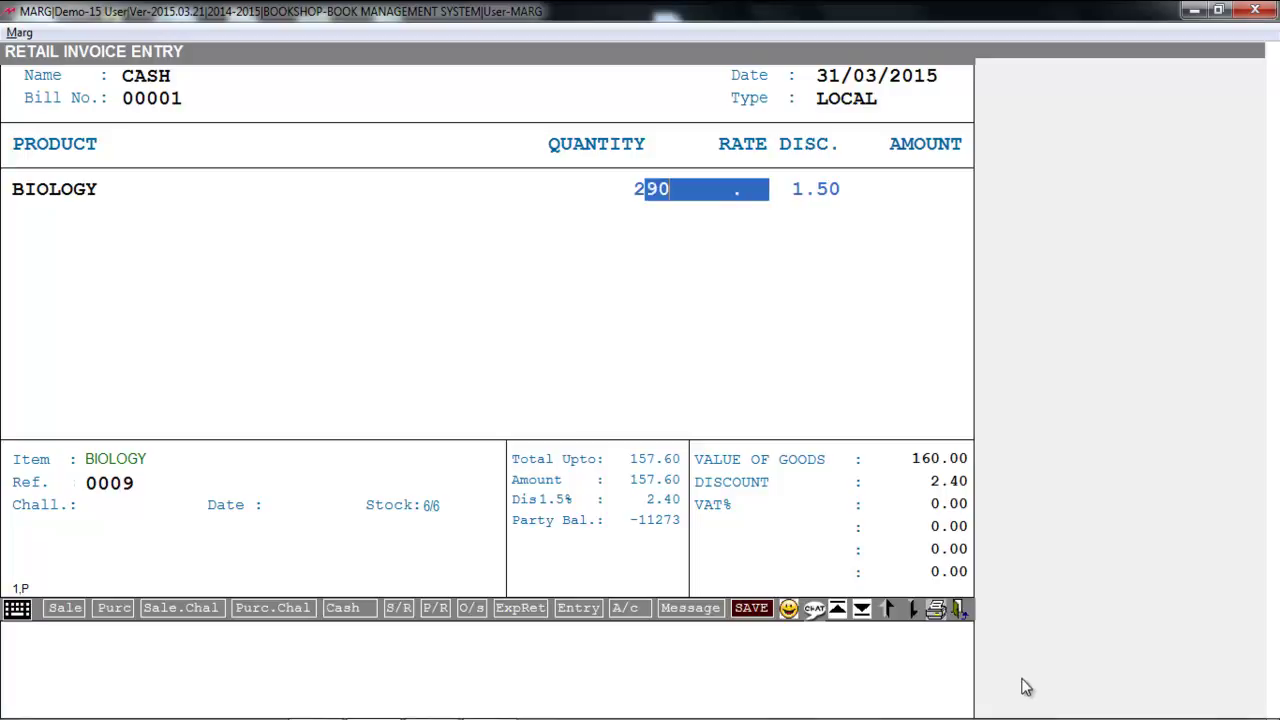
key("Return")
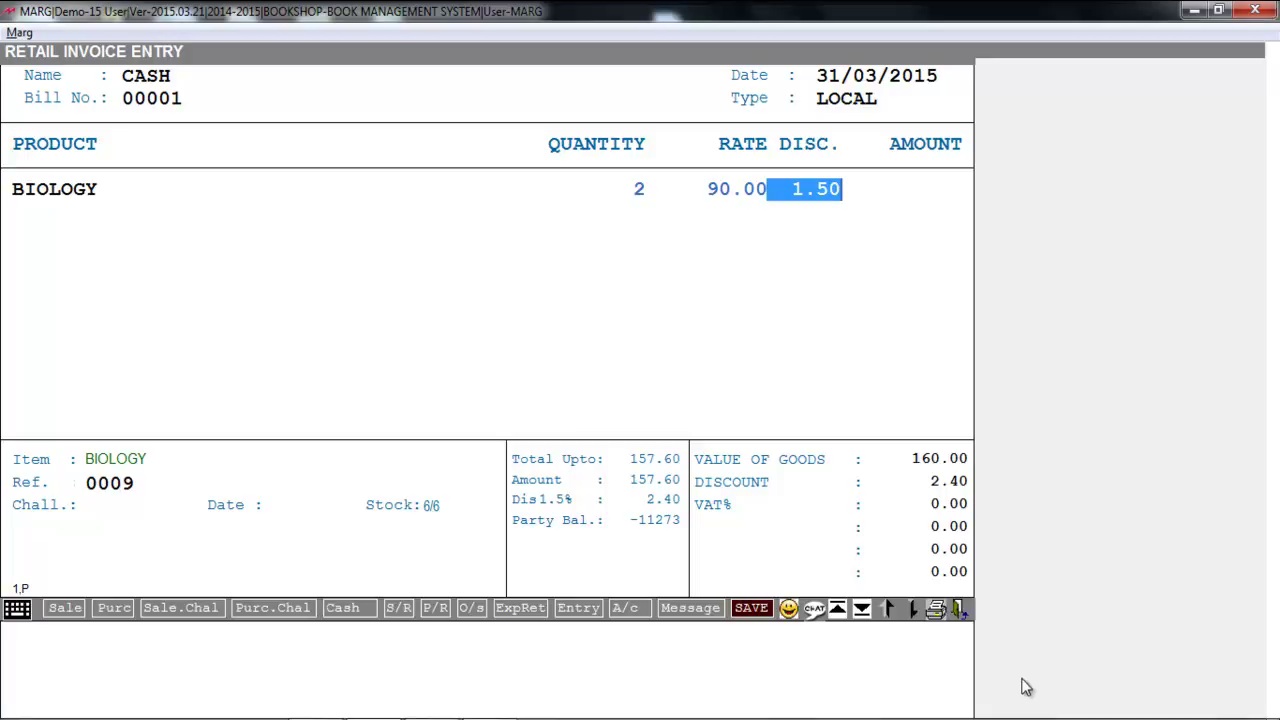
Set the BIOLOGY line's discount to 2.00 in the cash sale bill, without storing the changed discount
type("2 .")
key("Return")
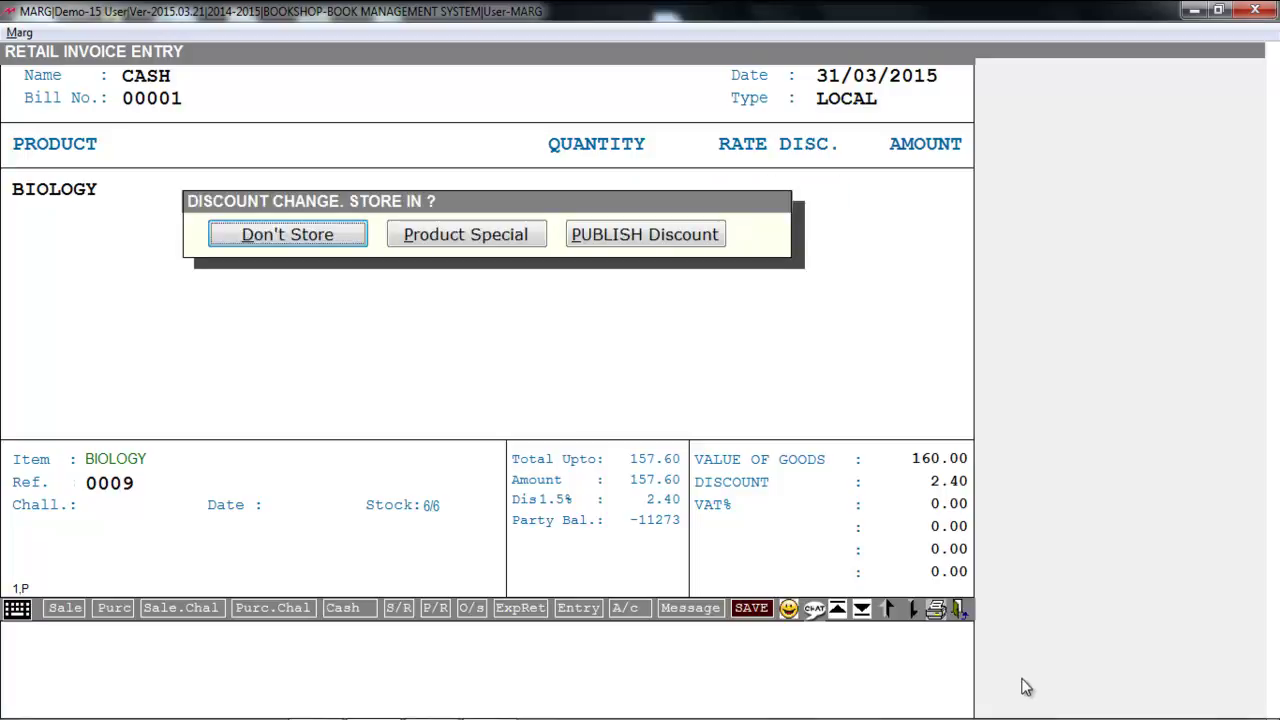
key("Return")
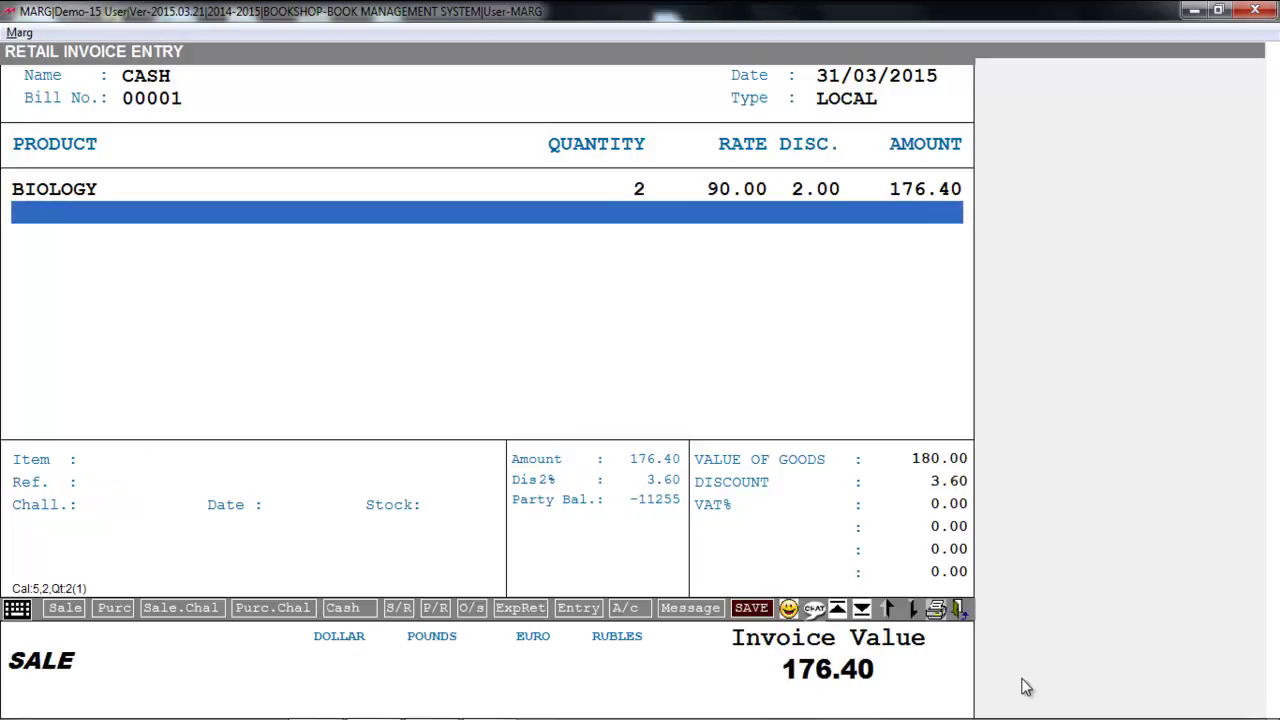
Finish the BIOLOGY cash sale bill and save it without printing any copies
key("Escape")
key("Return")
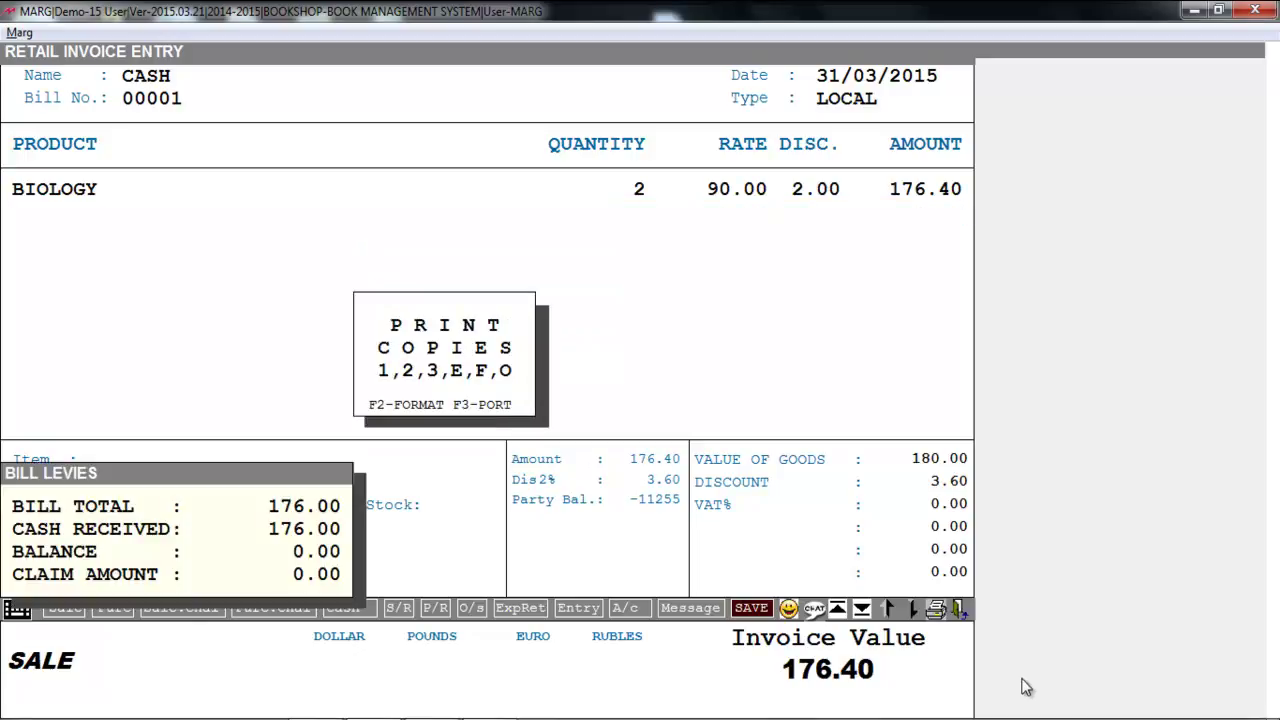
key("Escape")
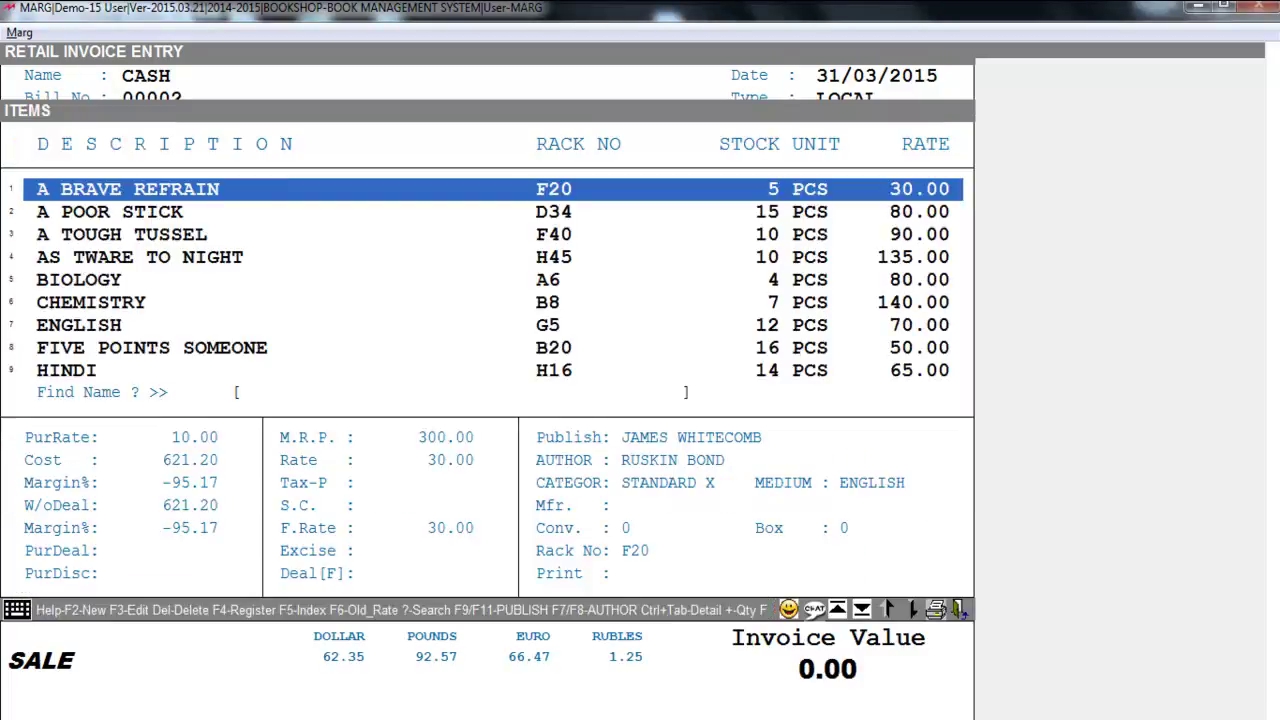
Add A BRAVE REFRAIN to the next cash sale bill with a quantity of 2, keeping the 30.00 rate
key("Return")
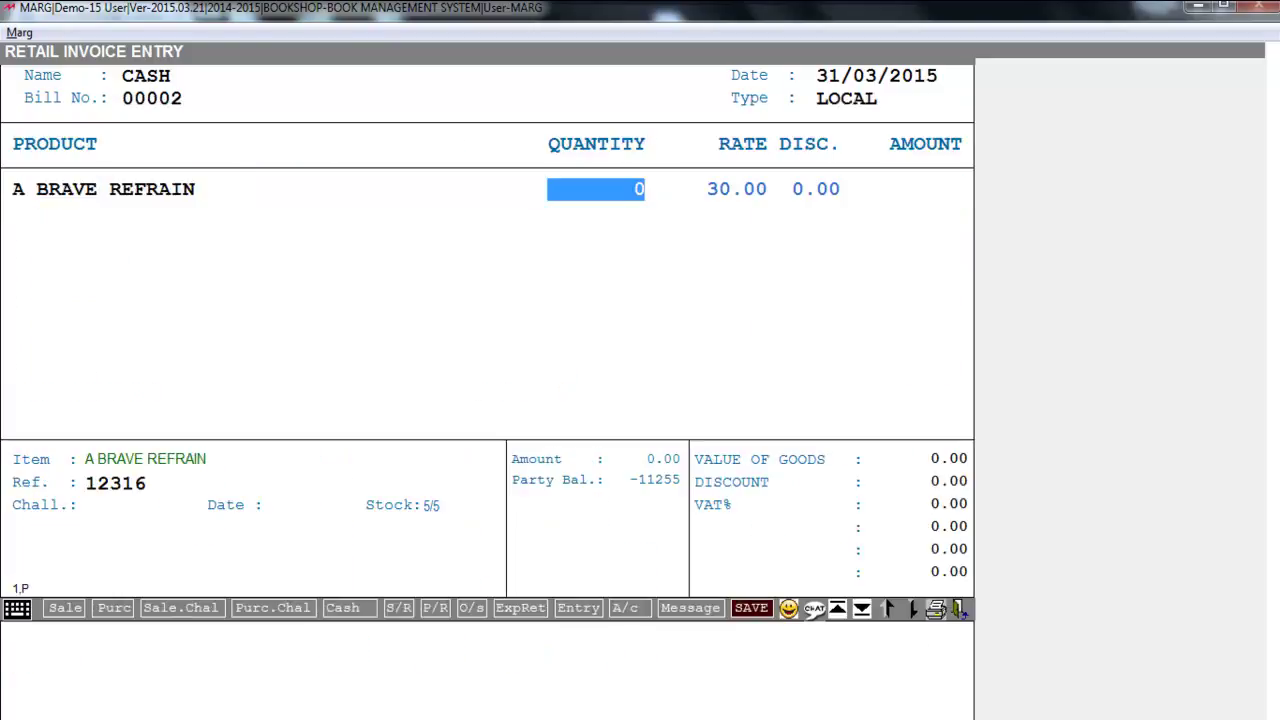
type("2")
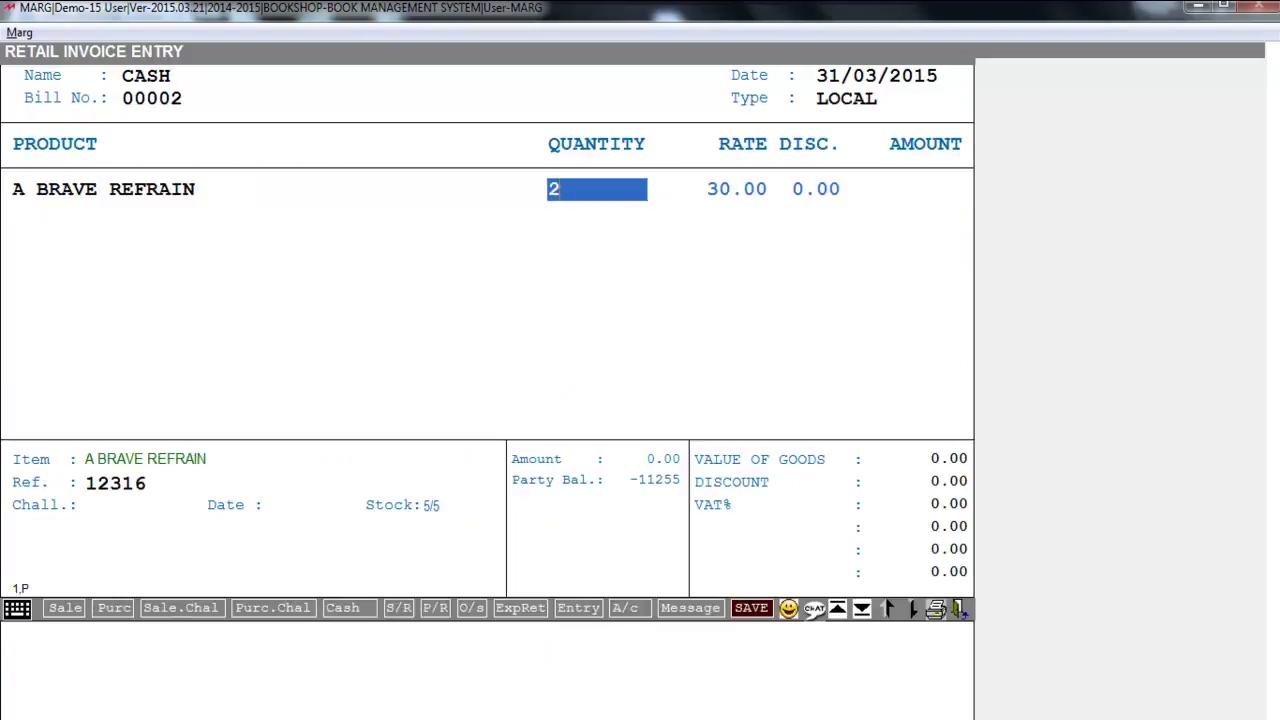
key("Return")
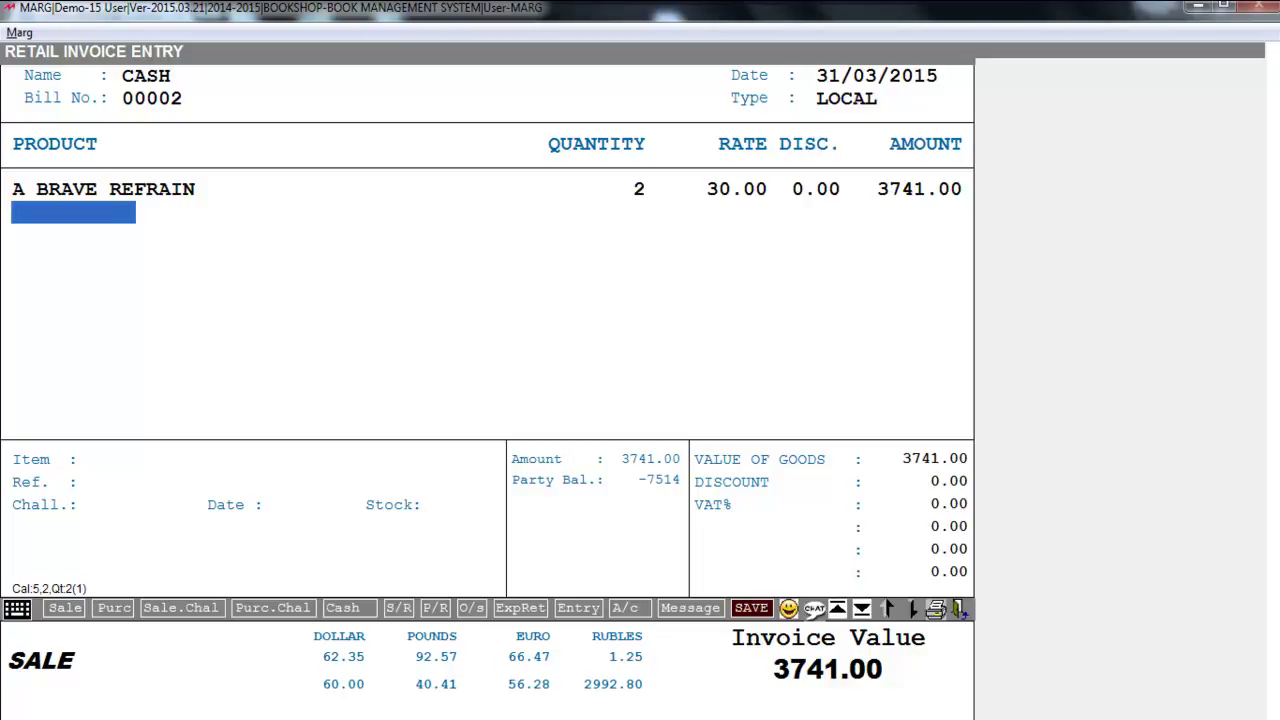
Save the A BRAVE REFRAIN sale bill without printing and leave invoice entry for the main screen
key("Escape")
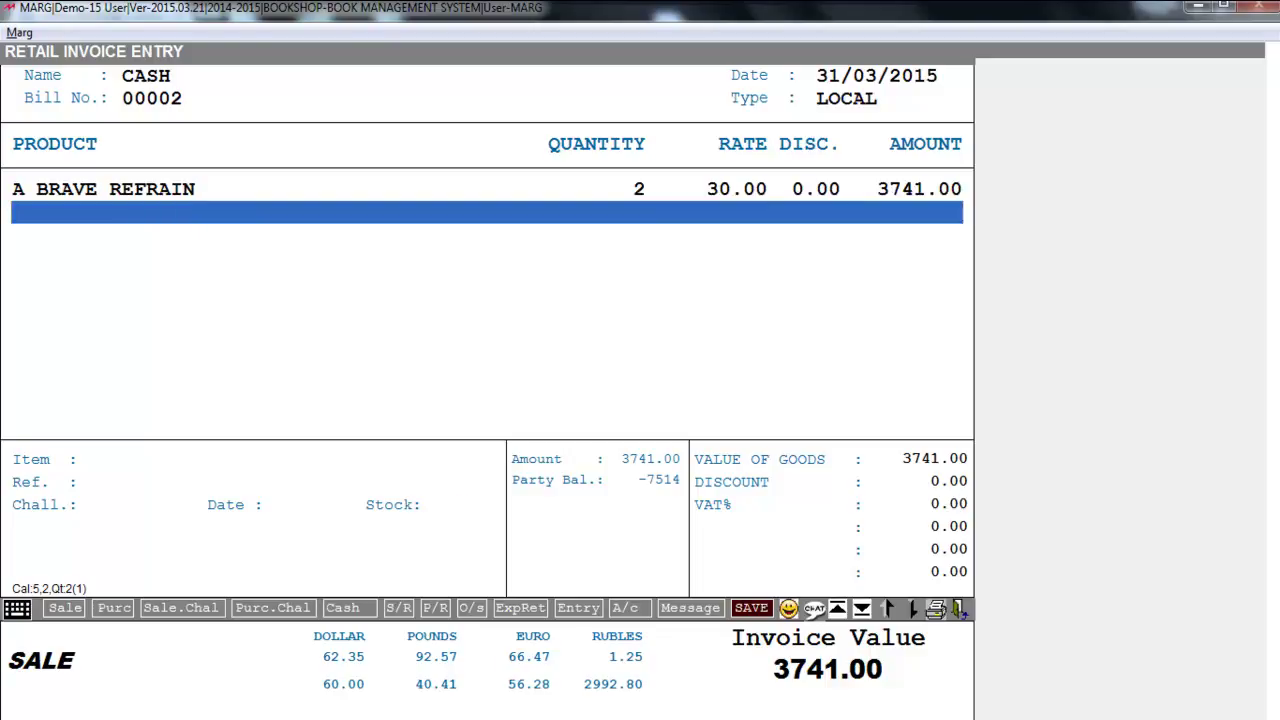
key("Escape")
key("Escape")
key("Return")
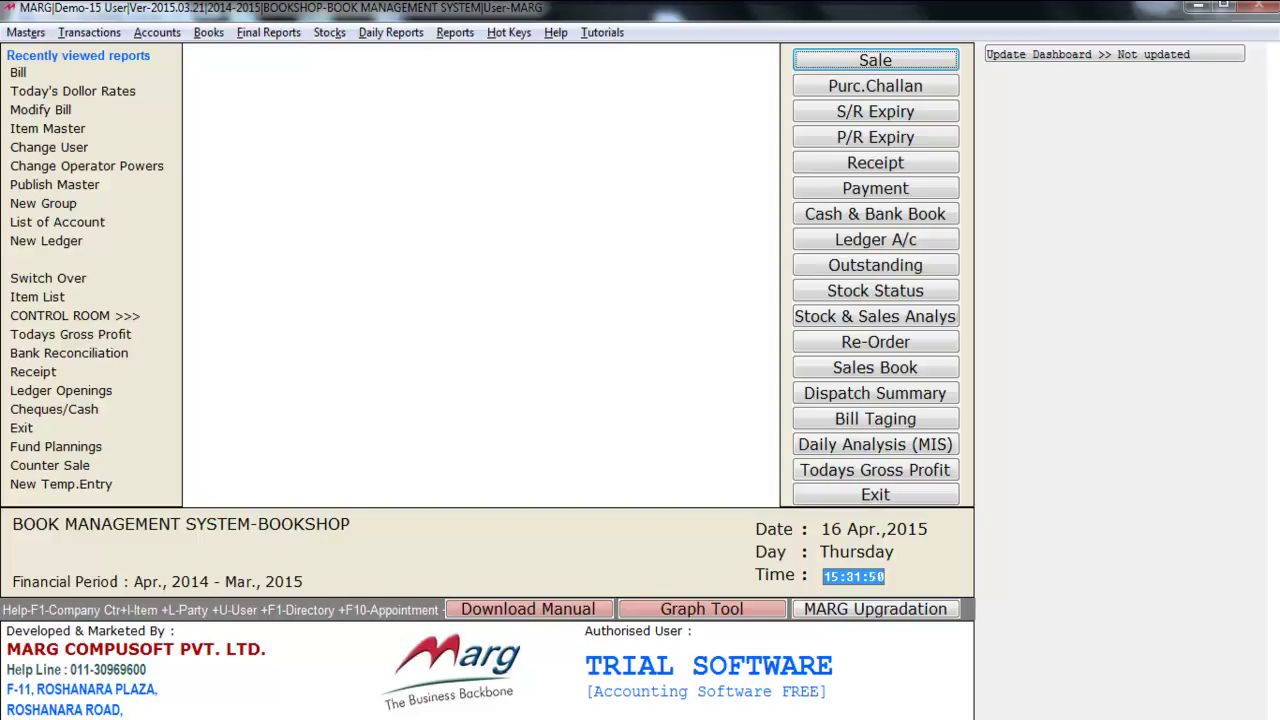
Open the Set of Items (Bundle) list from the Rate & Discount Master
key("alt+m")
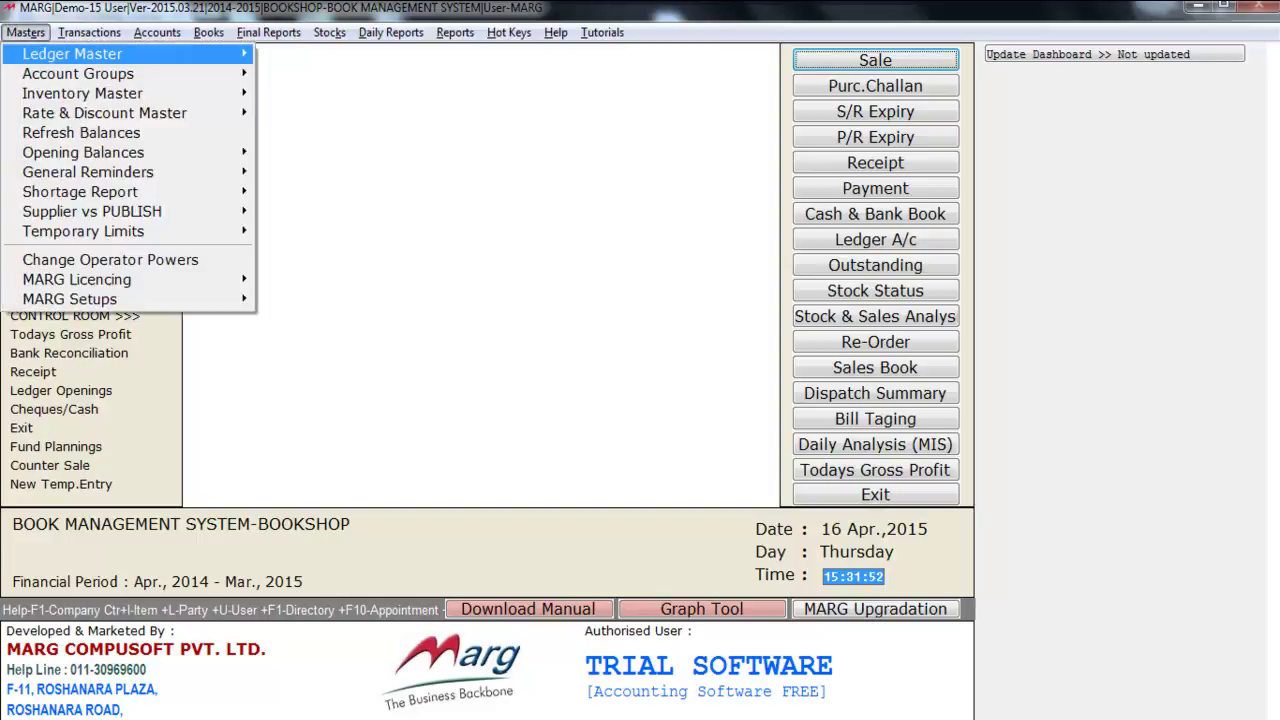
key("Down")
key("Down")
key("Down")
key("Right")
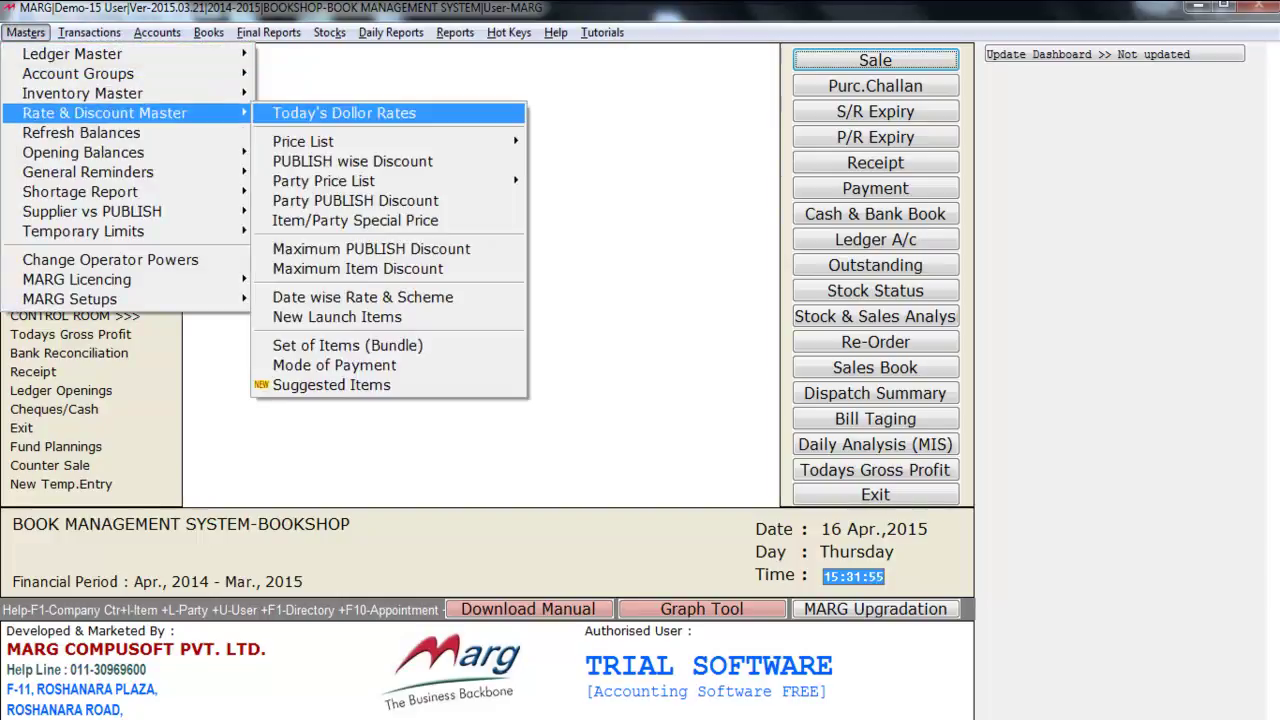
key("Down")
key("Down")
key("Down")
key("Down")
key("Down")
key("Down")
key("Down")
key("Down")
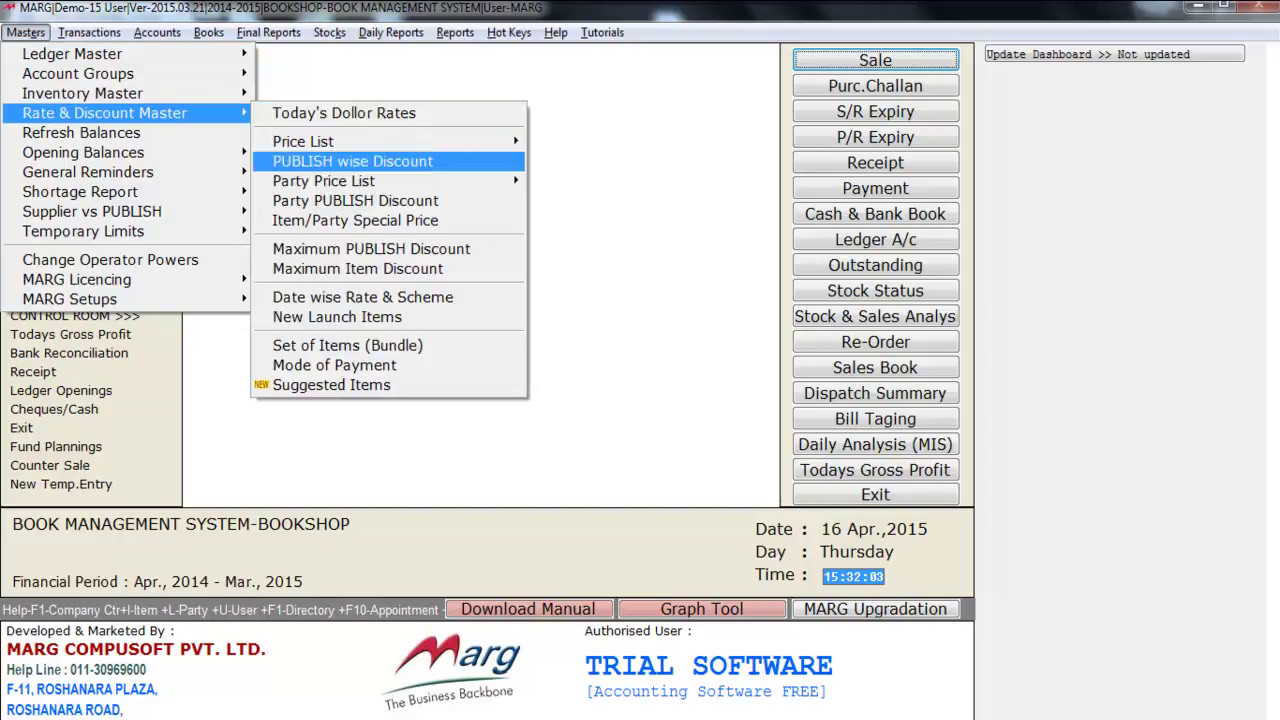
key("Down")
key("Down")
key("Down")
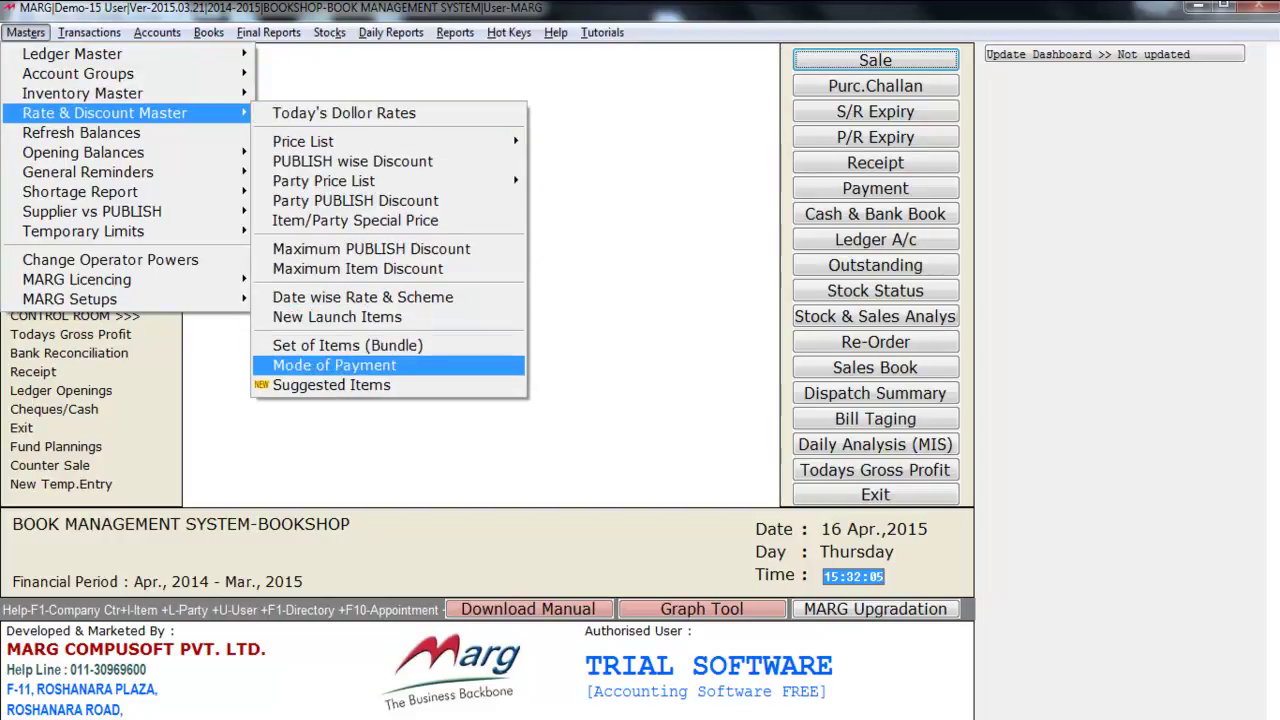
key("Up")
key("Return")
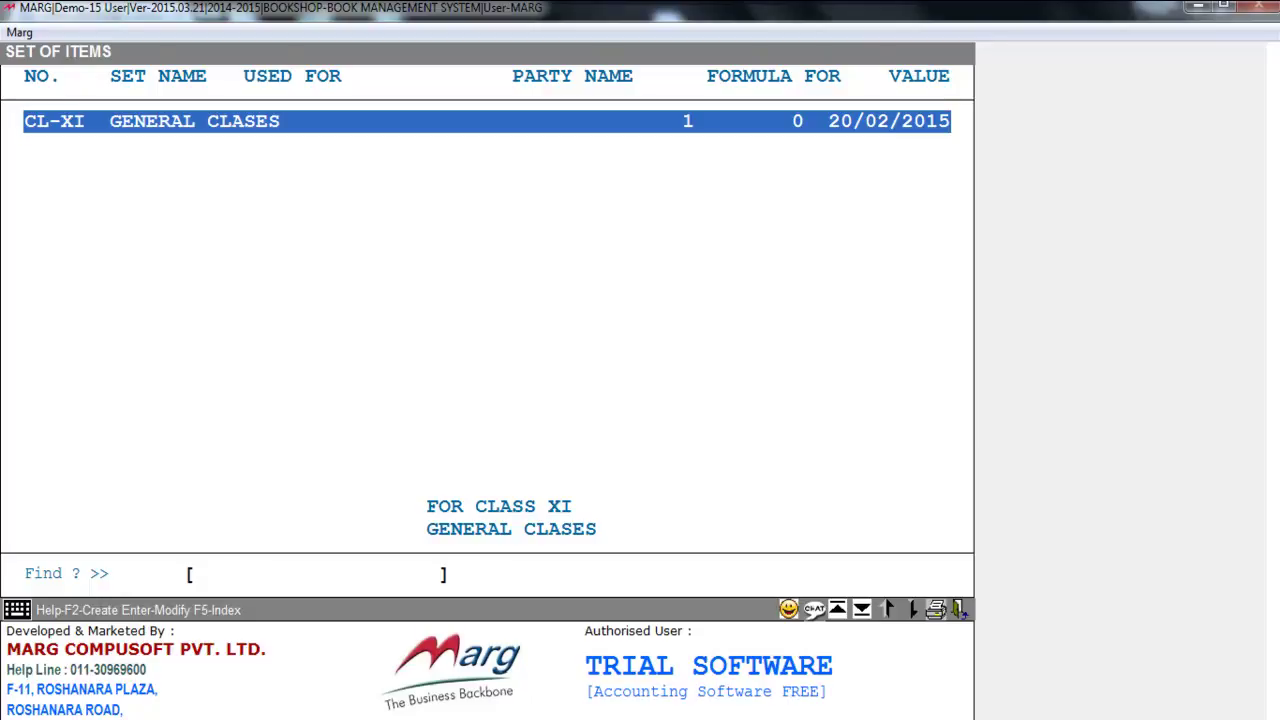
Create an item set numbered 8th, with formula for 1, used for 8th, and applied to all parties
key("F2")
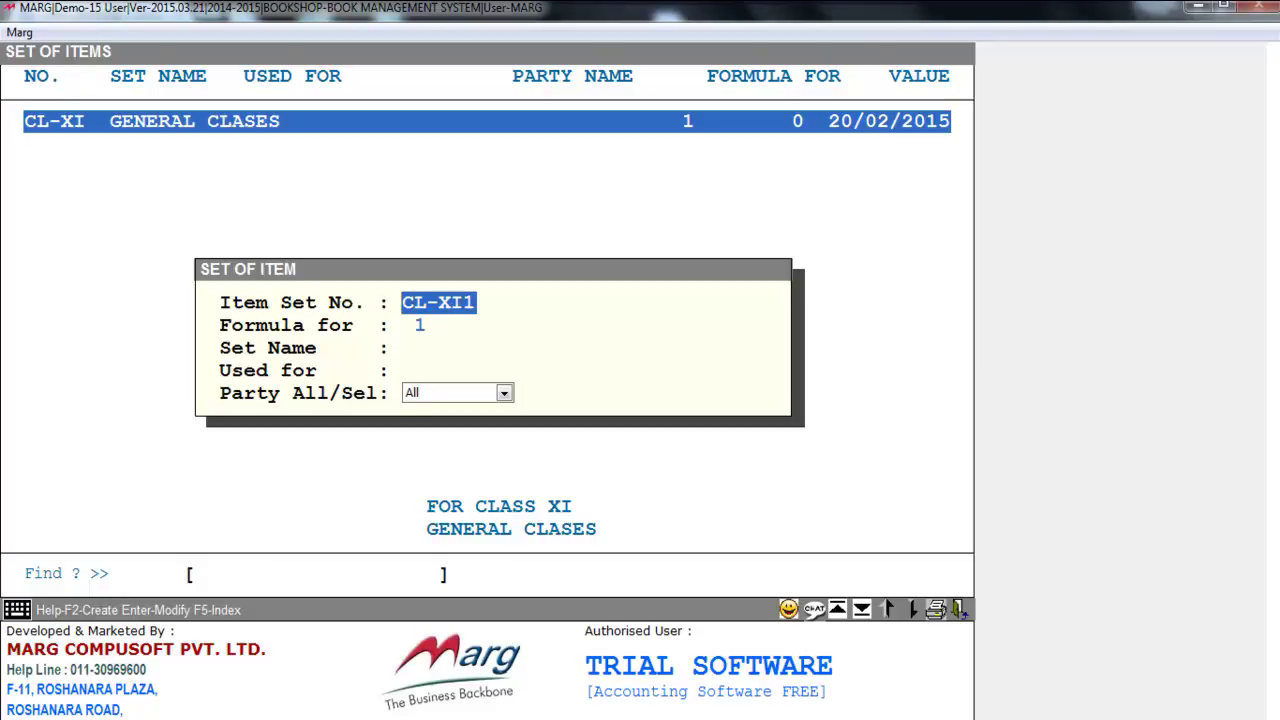
type("8th")
key("Return")
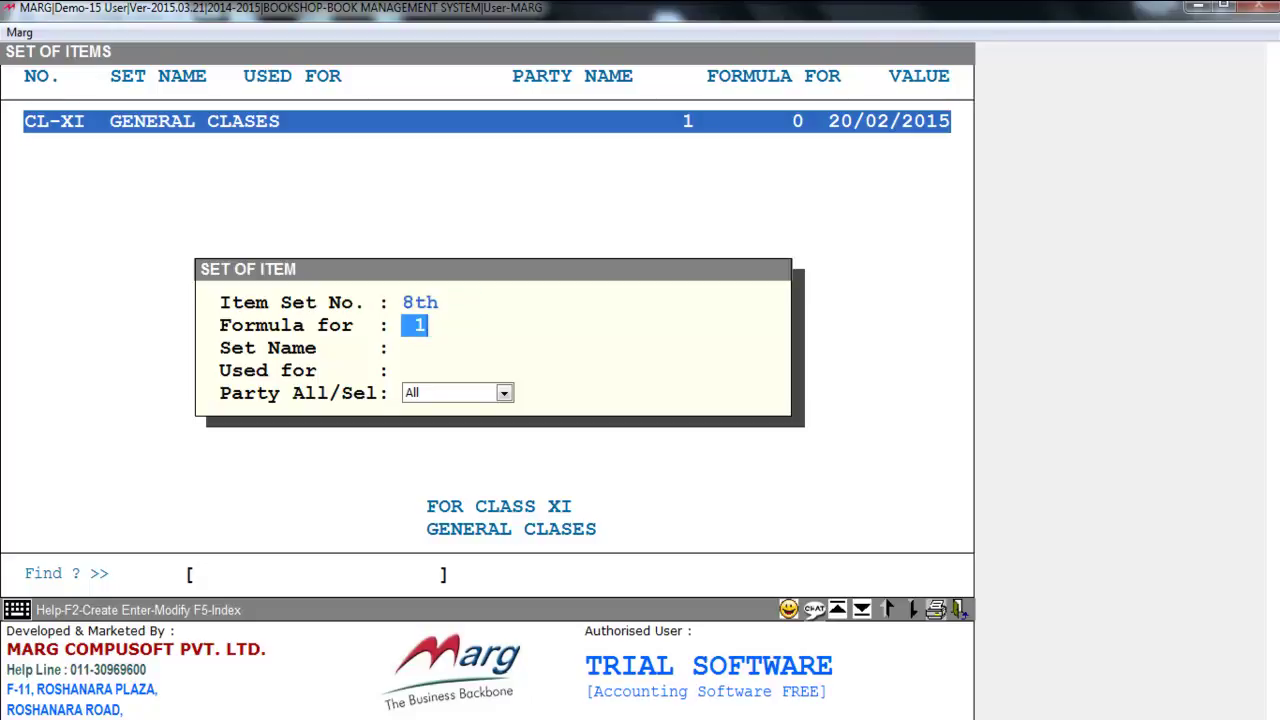
key("Return")
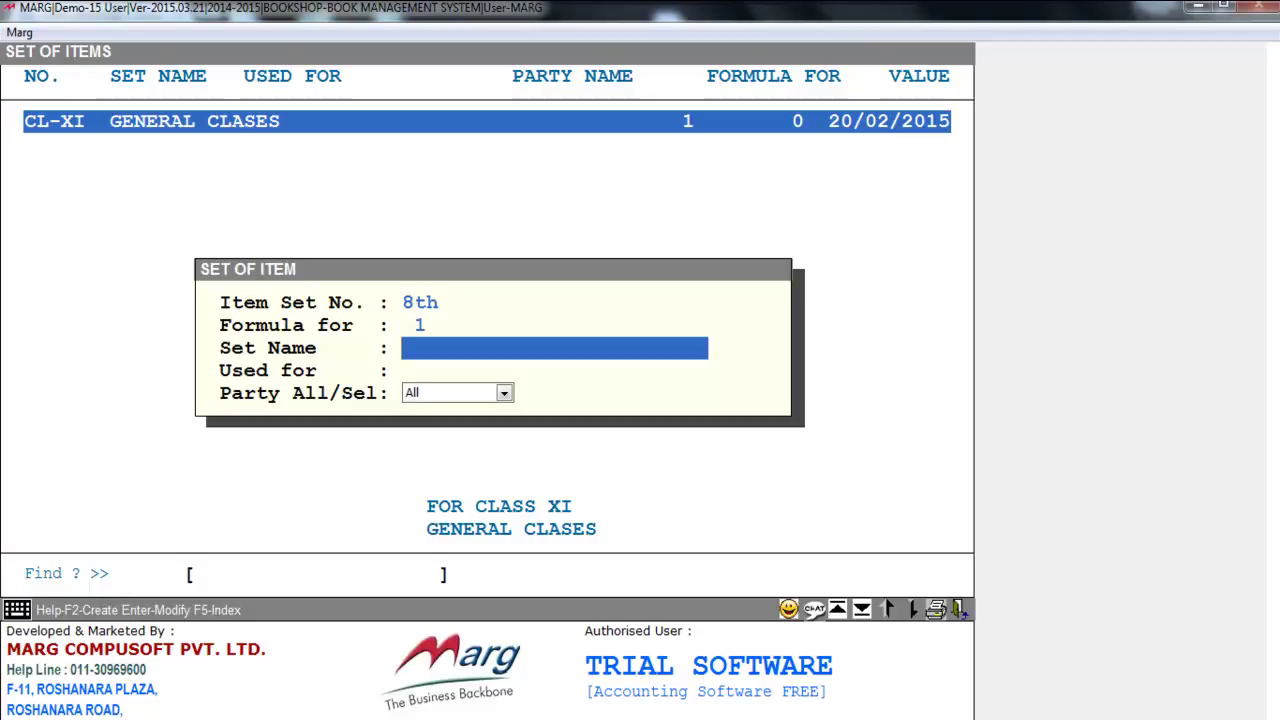
key("Return")
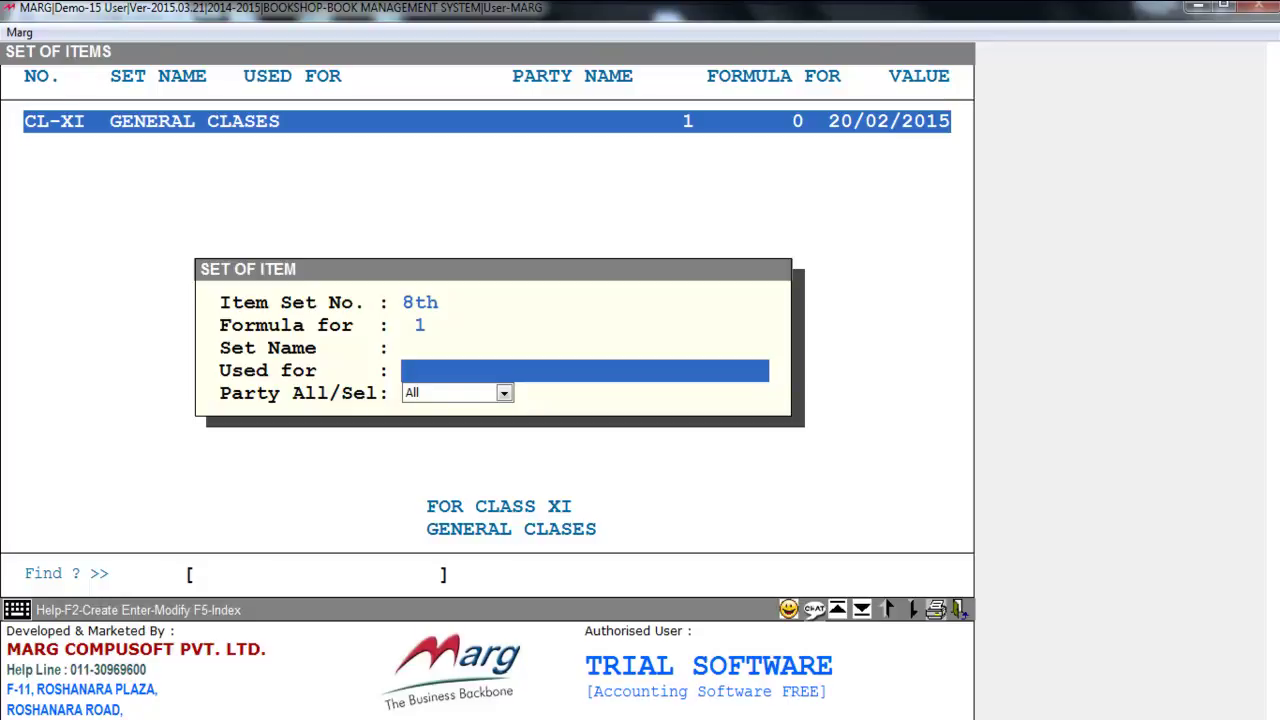
type("8th")
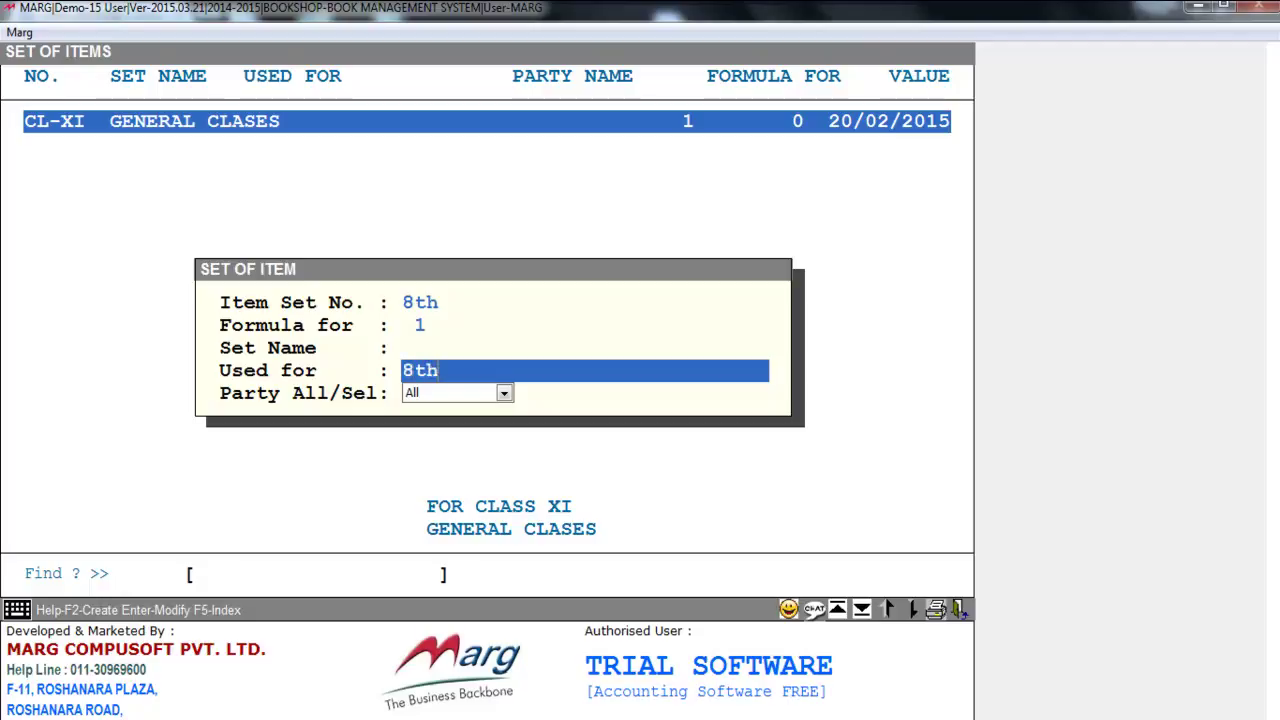
key("Return")
key("space")
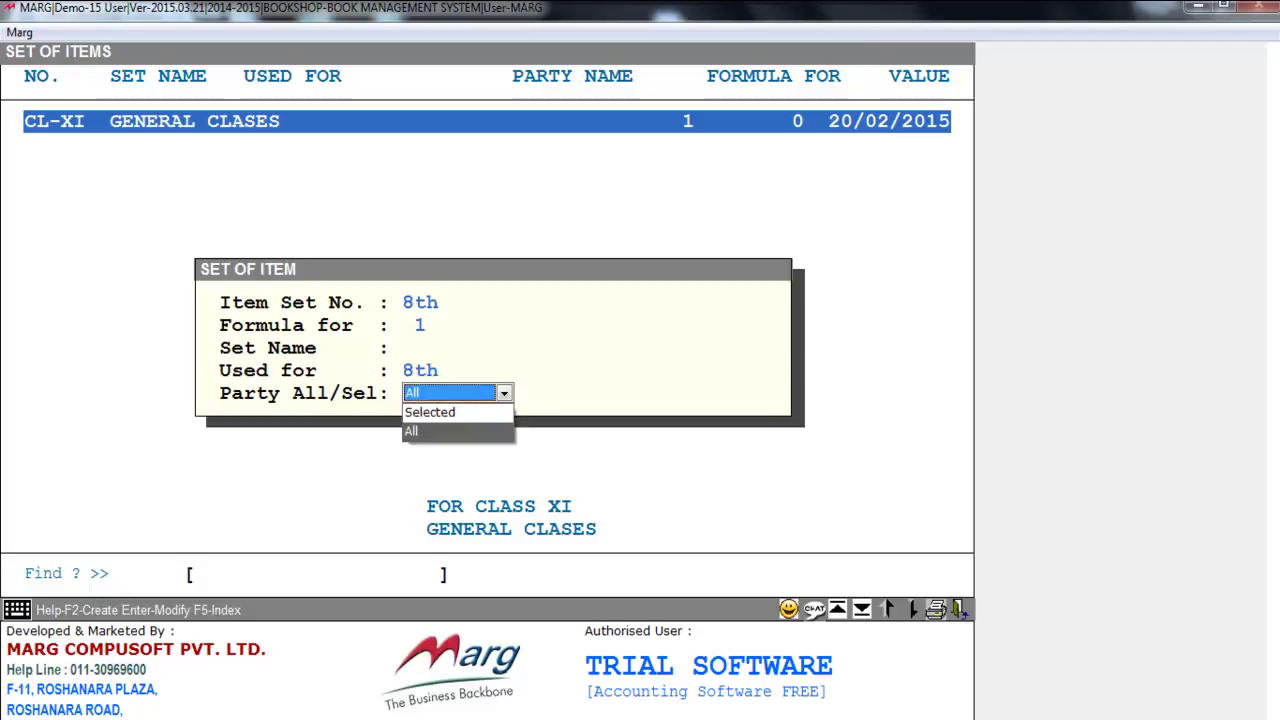
key("Up")
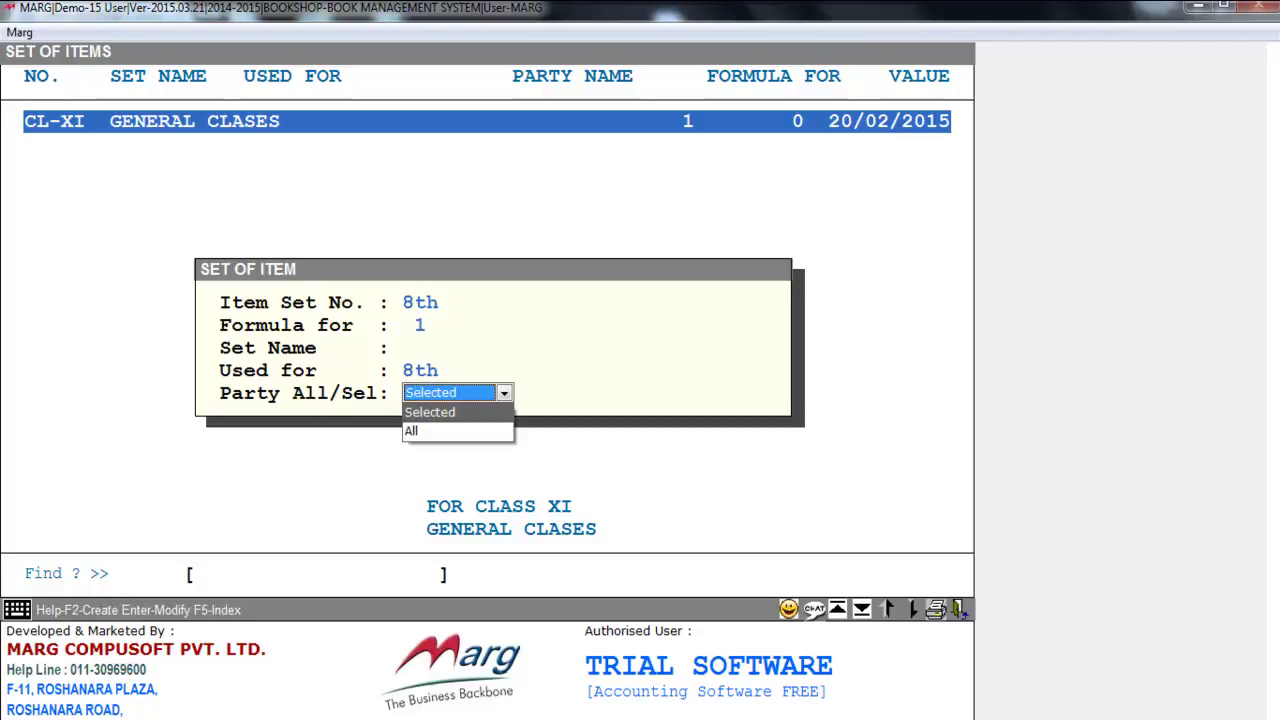
key("Down")
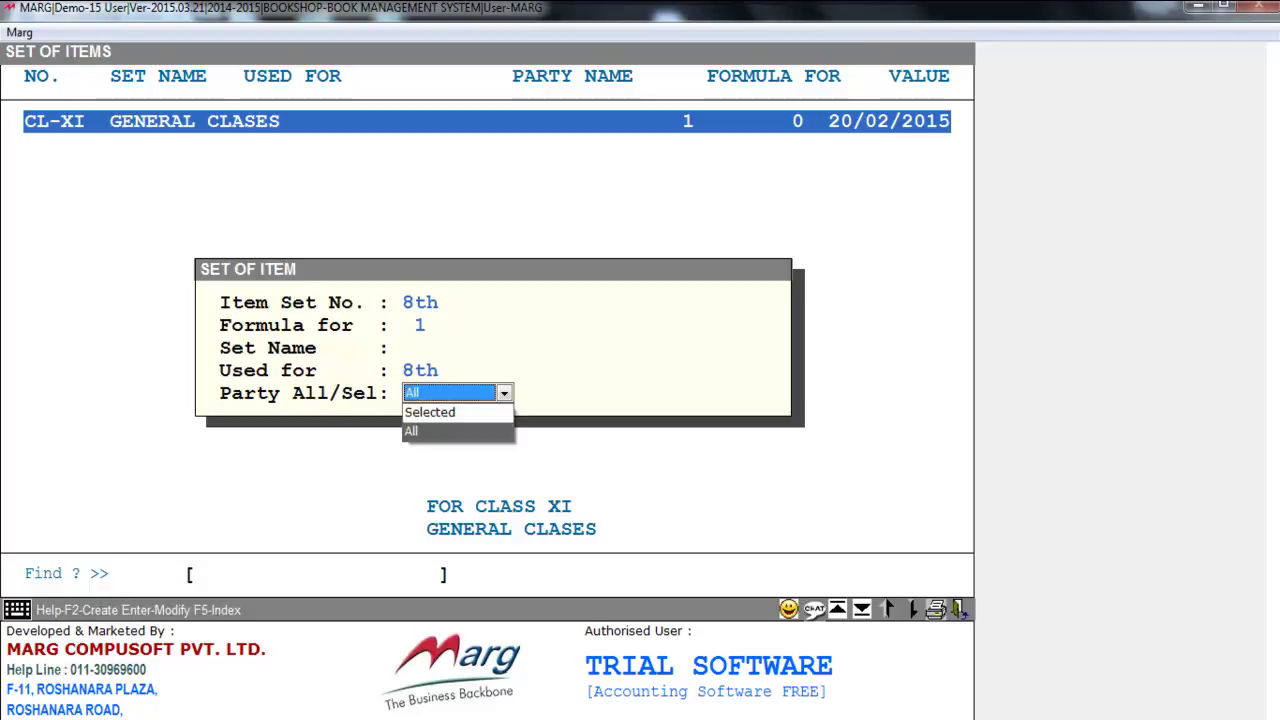
key("Return")
key("Return")
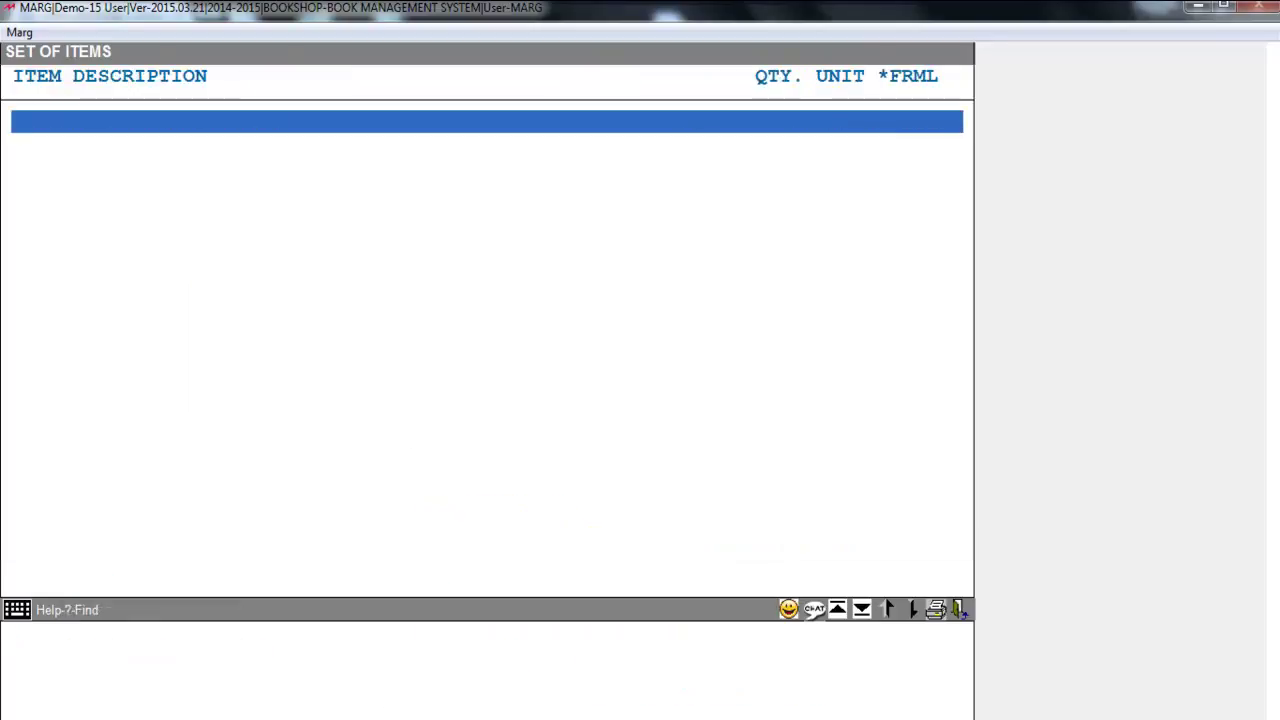
Add MATHEMATICS to the 8th item set as a Sale item with quantity 1 and formula Yes
key("Return")
key("Return")
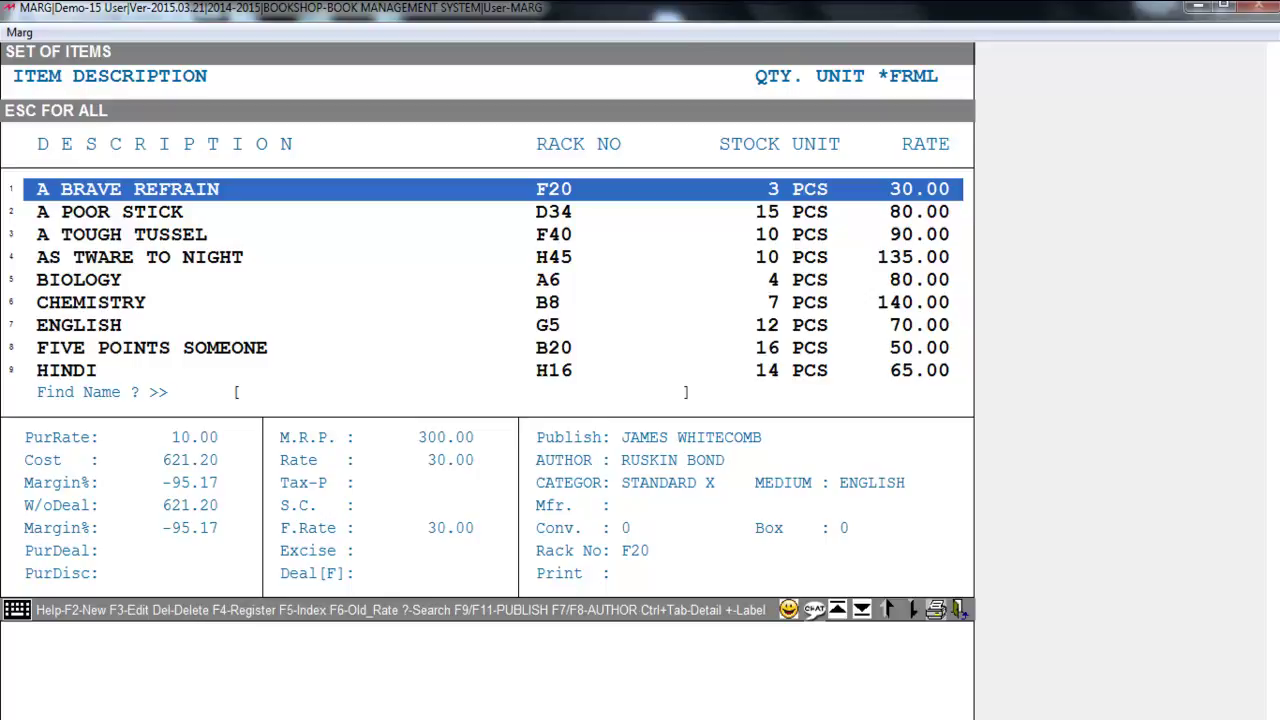
key("Down")
key("Down")
key("Down")
key("Down")
key("Down")
key("Down")
key("Down")
key("Down")
key("Down")
key("Down")
key("Up")
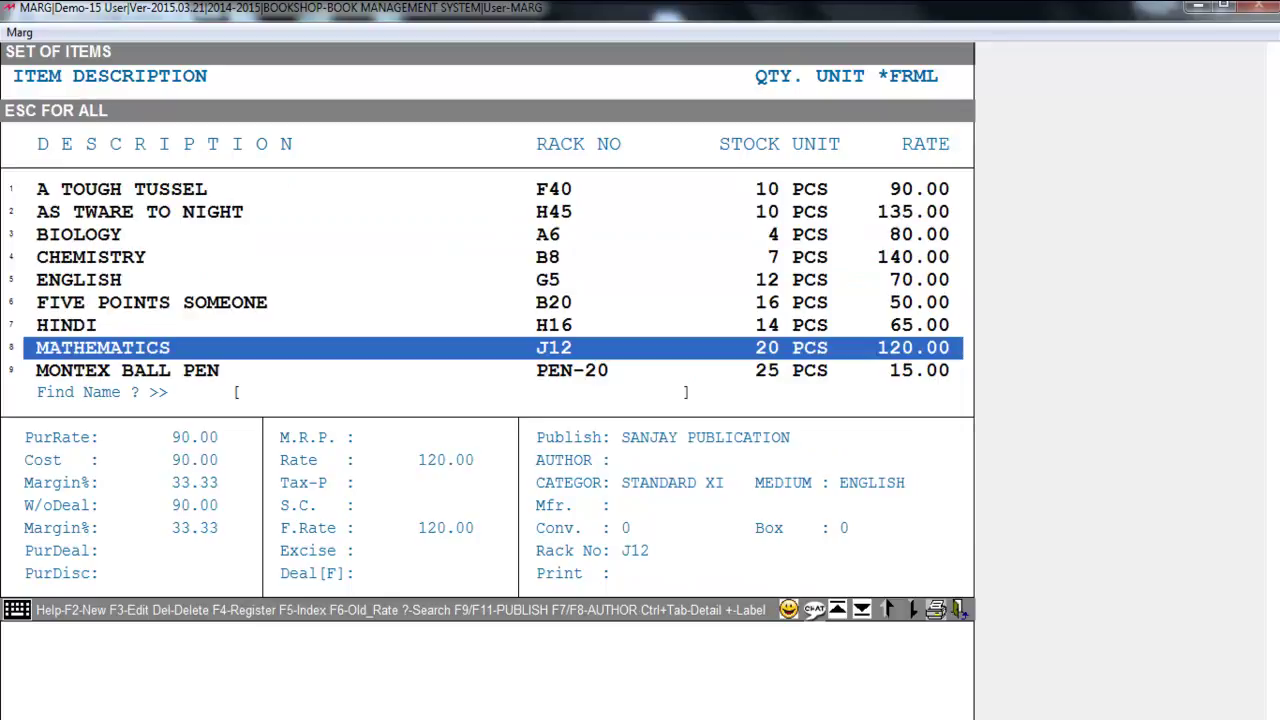
key("Return")
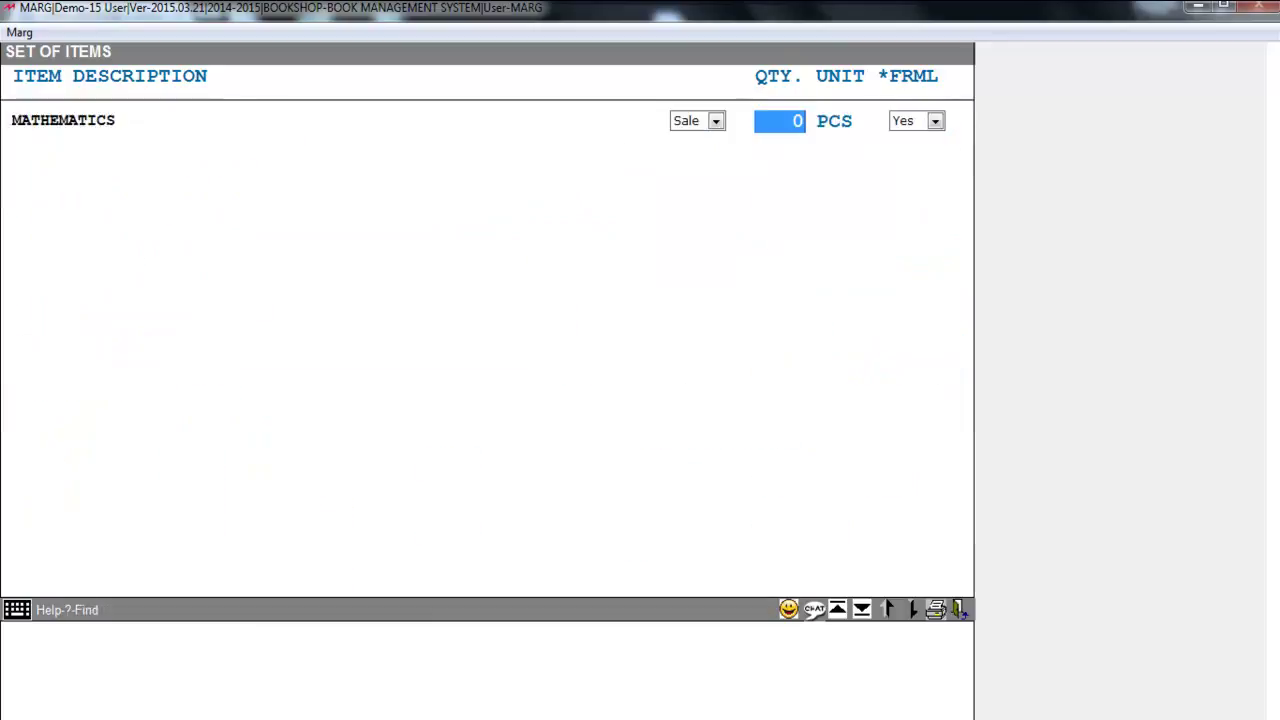
type("1")
key("Return")
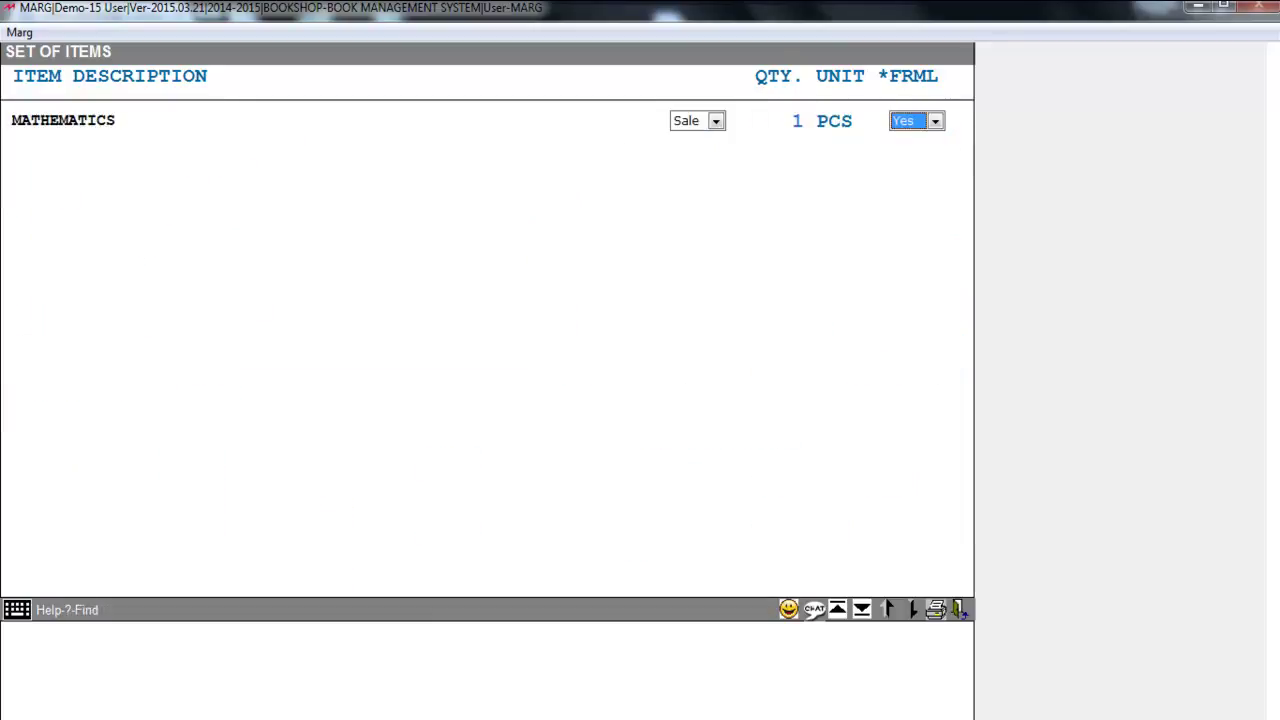
key("Return")
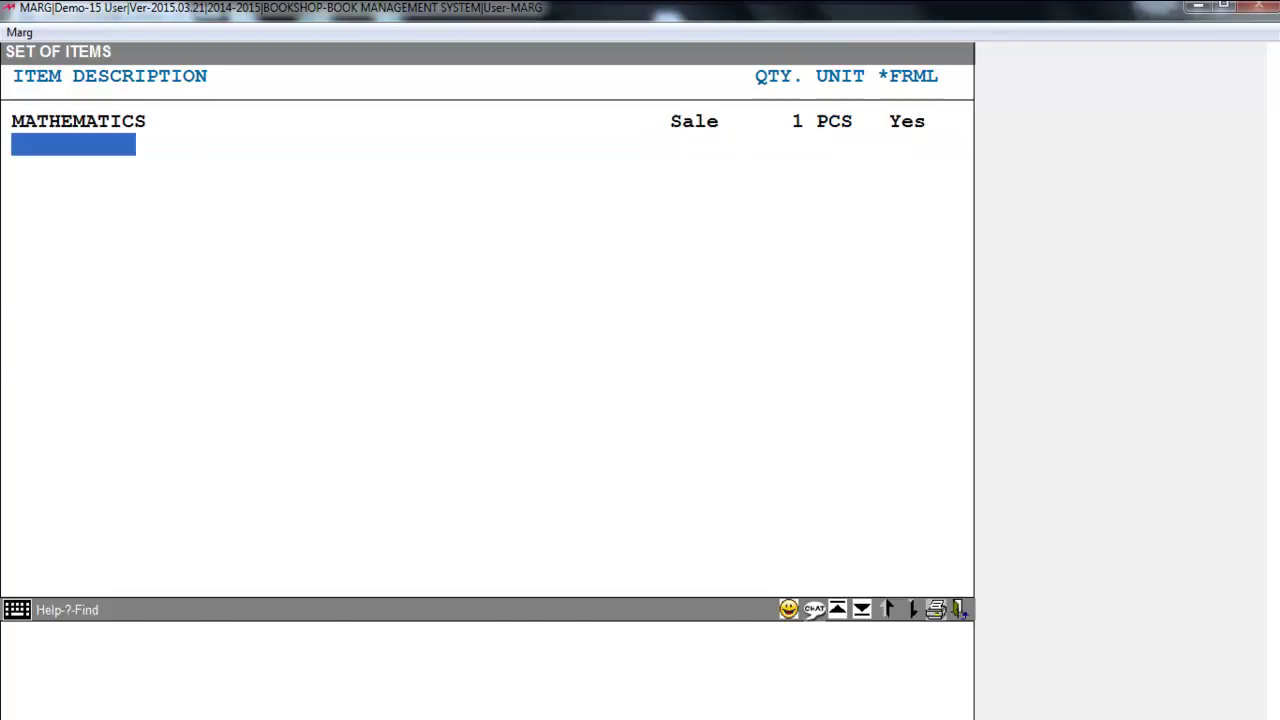
Add ENGLISH, HINDI and G.K to the 8th item set with a quantity of 1 each
key("Return")
key("Down")
key("Down")
key("Down")
key("Down")
key("Down")
key("Down")
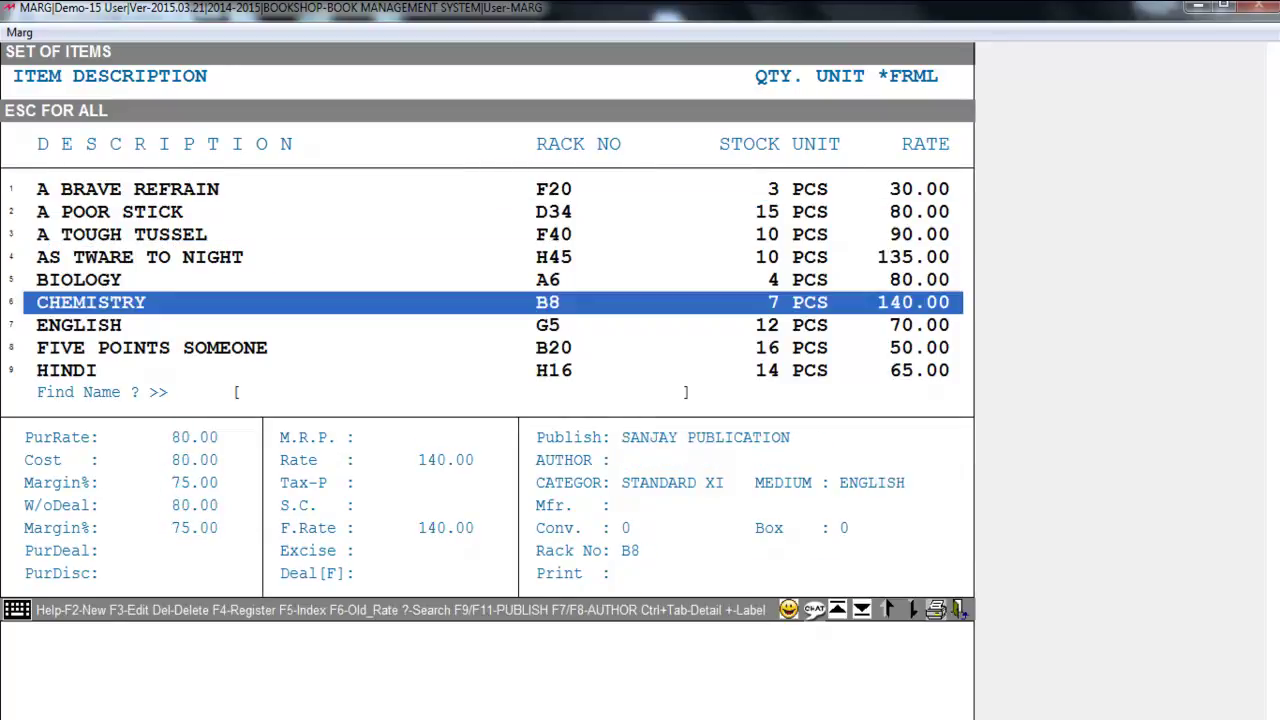
key("Return")
key("Return")
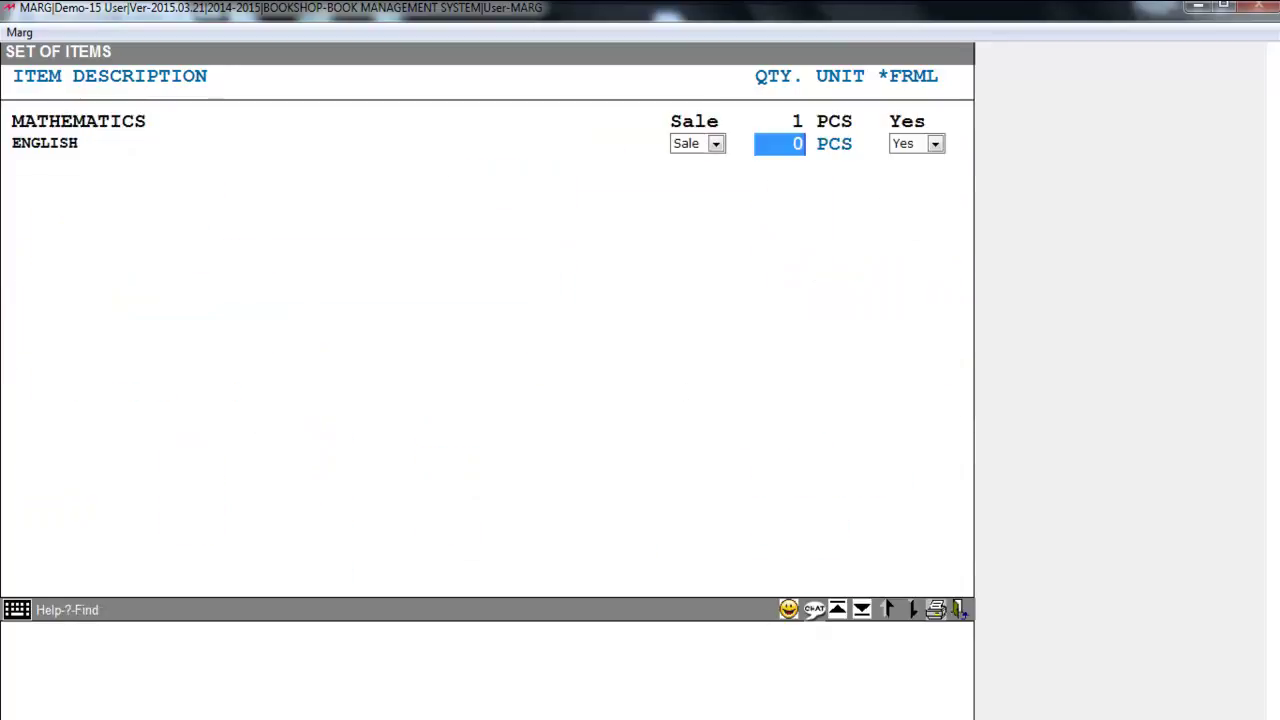
type("1")
key("Return")
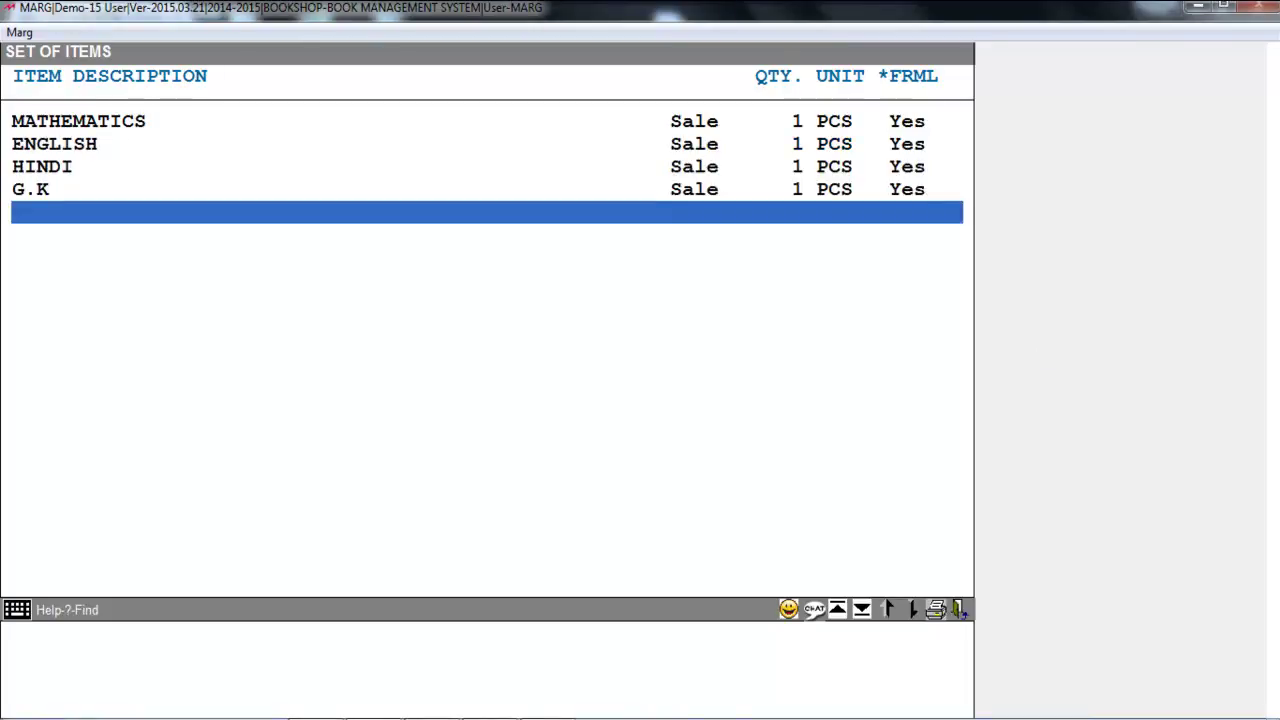
Save the 8th item set and close the Set of Items list
key("Escape")
key("Right")
key("Return")
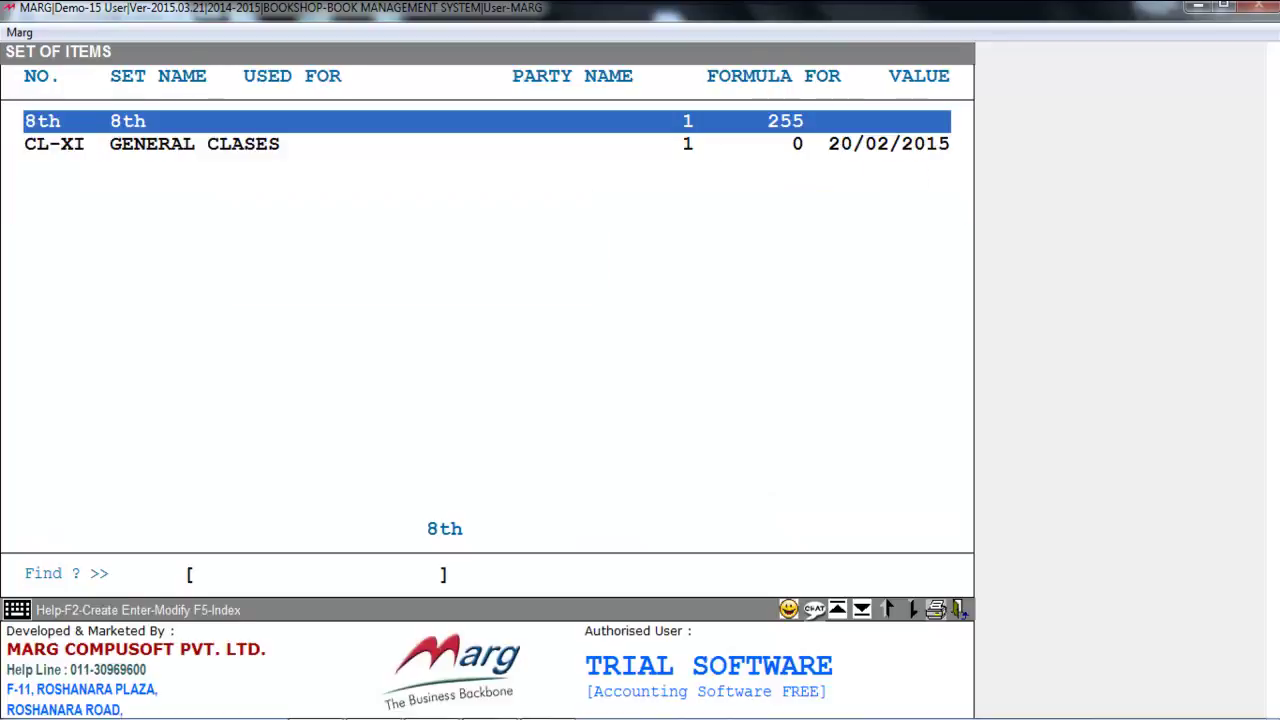
key("Escape")
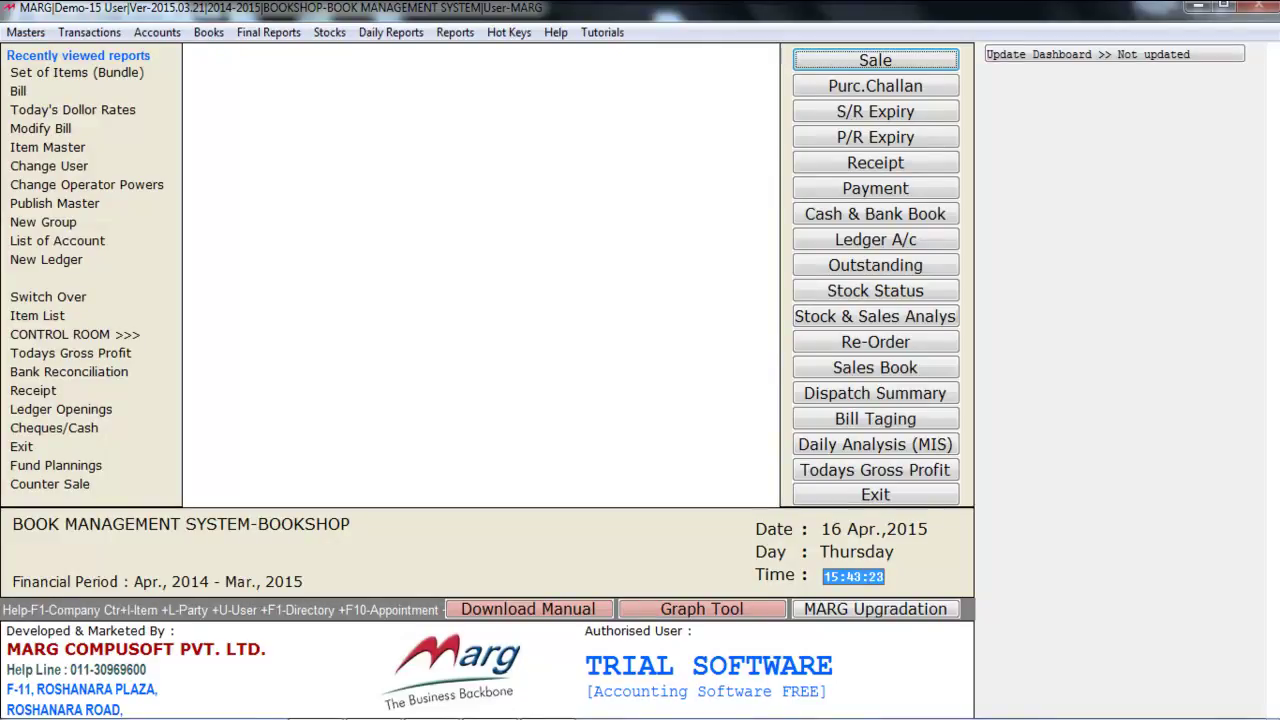
Start a new sale bill dated 31/03/2015 with CASH as the party
key("Return")
key("Return")
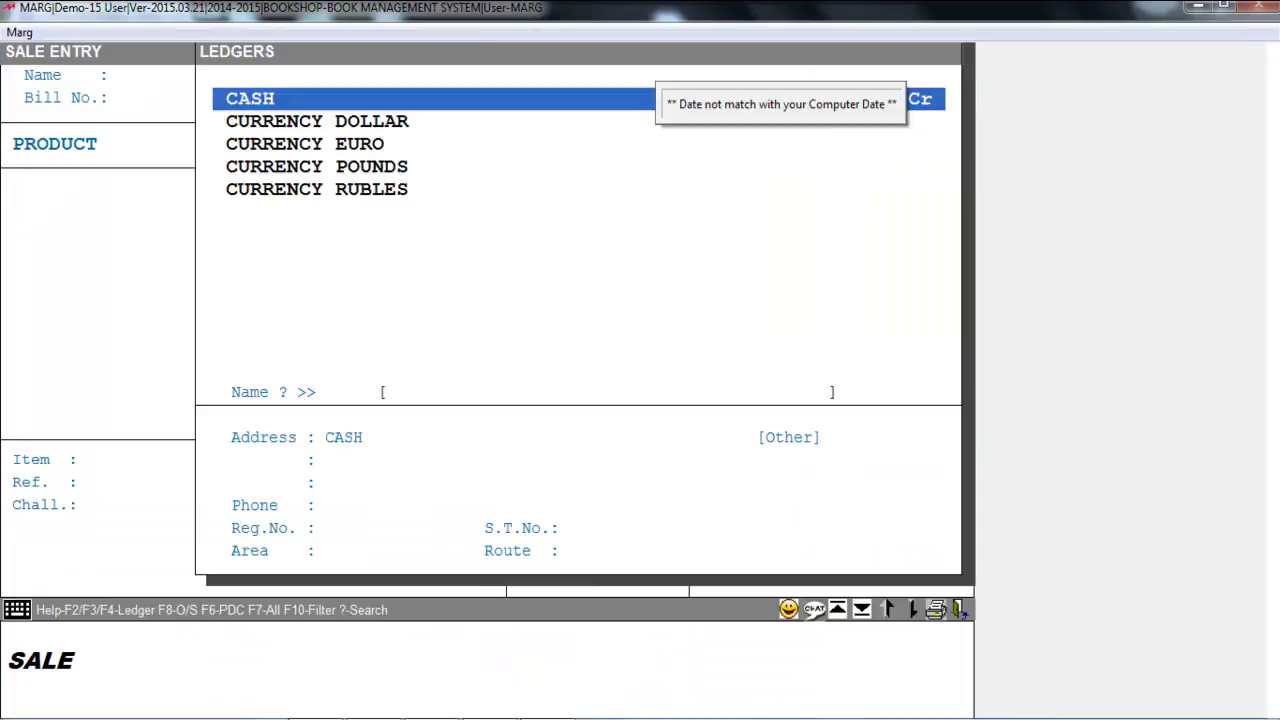
key("Return")
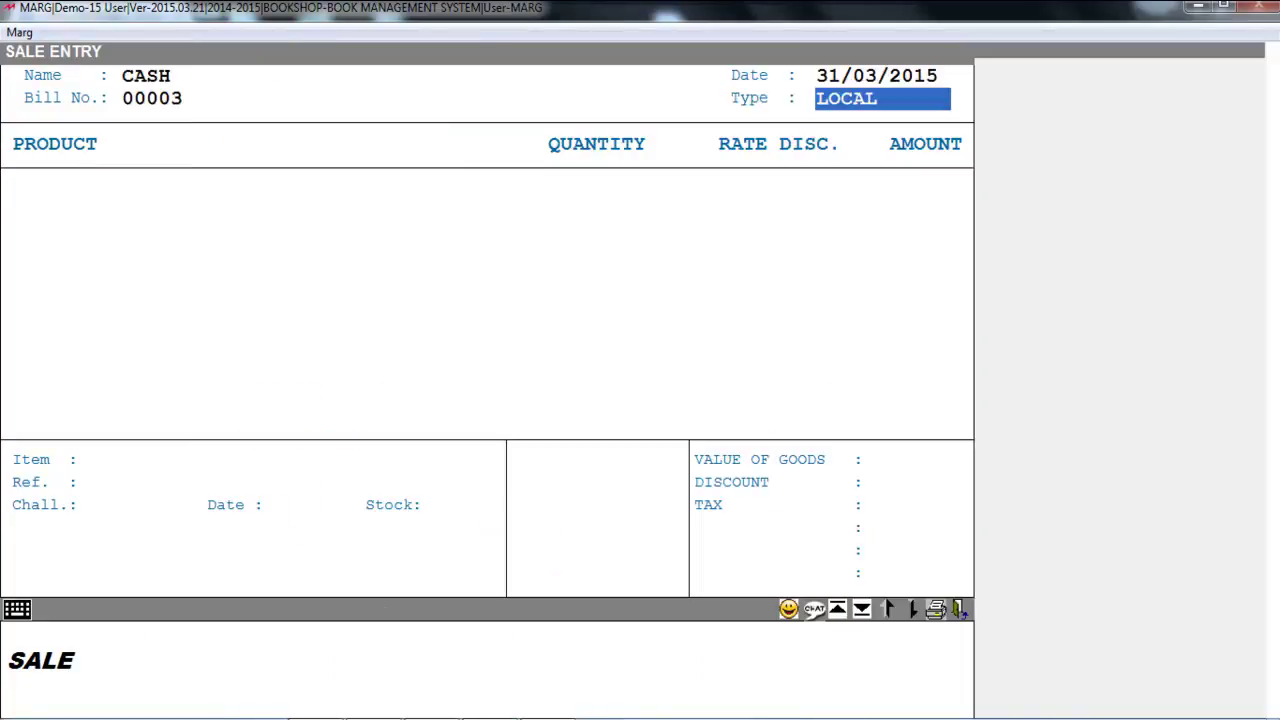
Keep the bill type LOCAL and load the CL-XI item set into the cash sale bill with a bill formula of 1
key("Return")
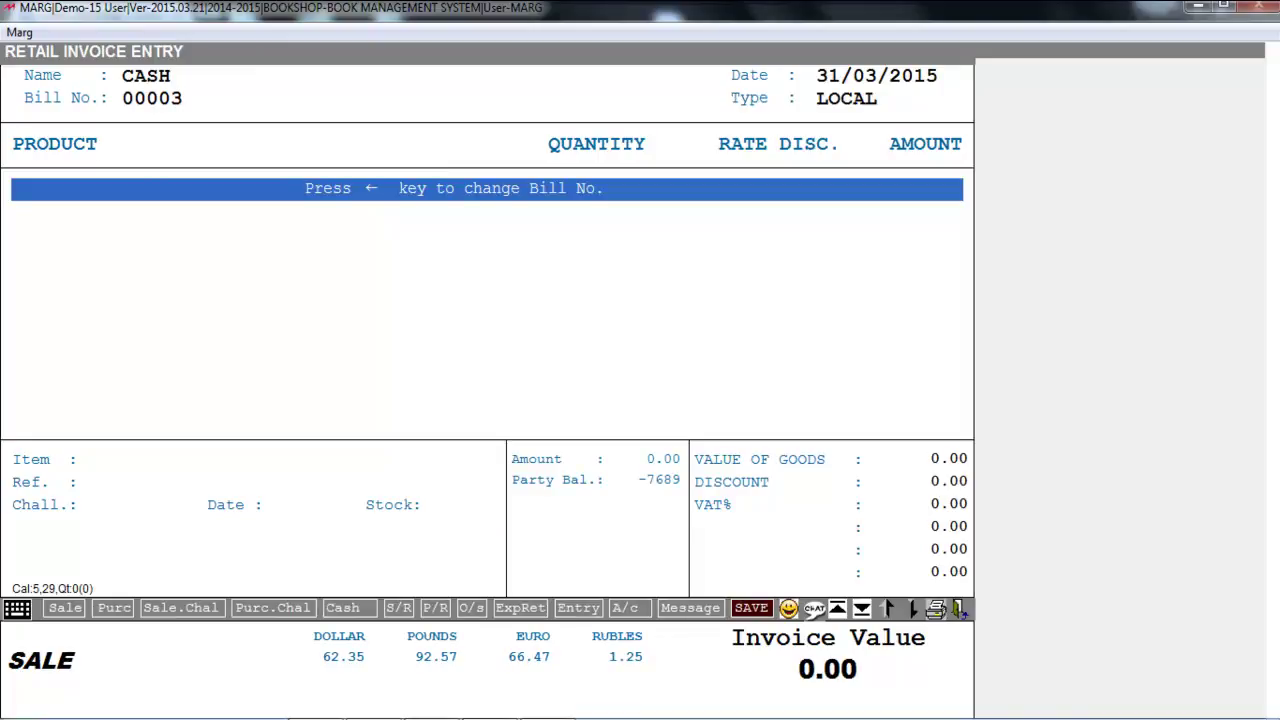
key("alt+F12")
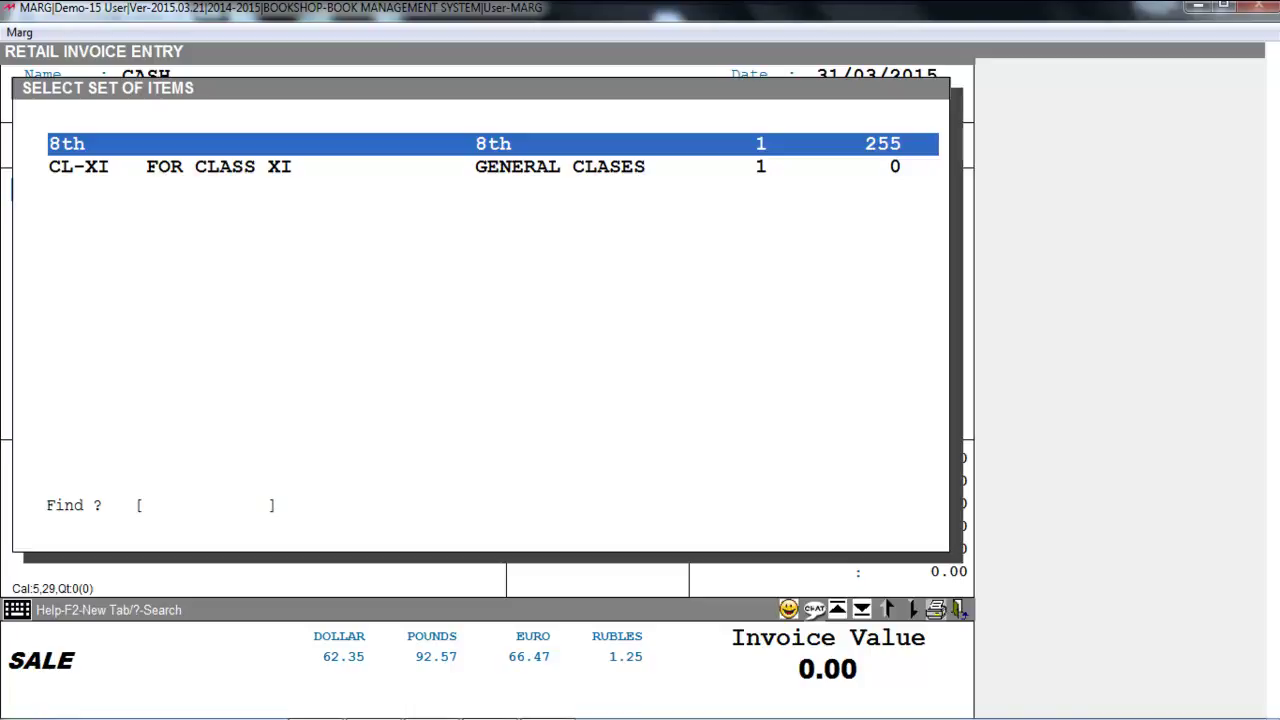
key("Down")
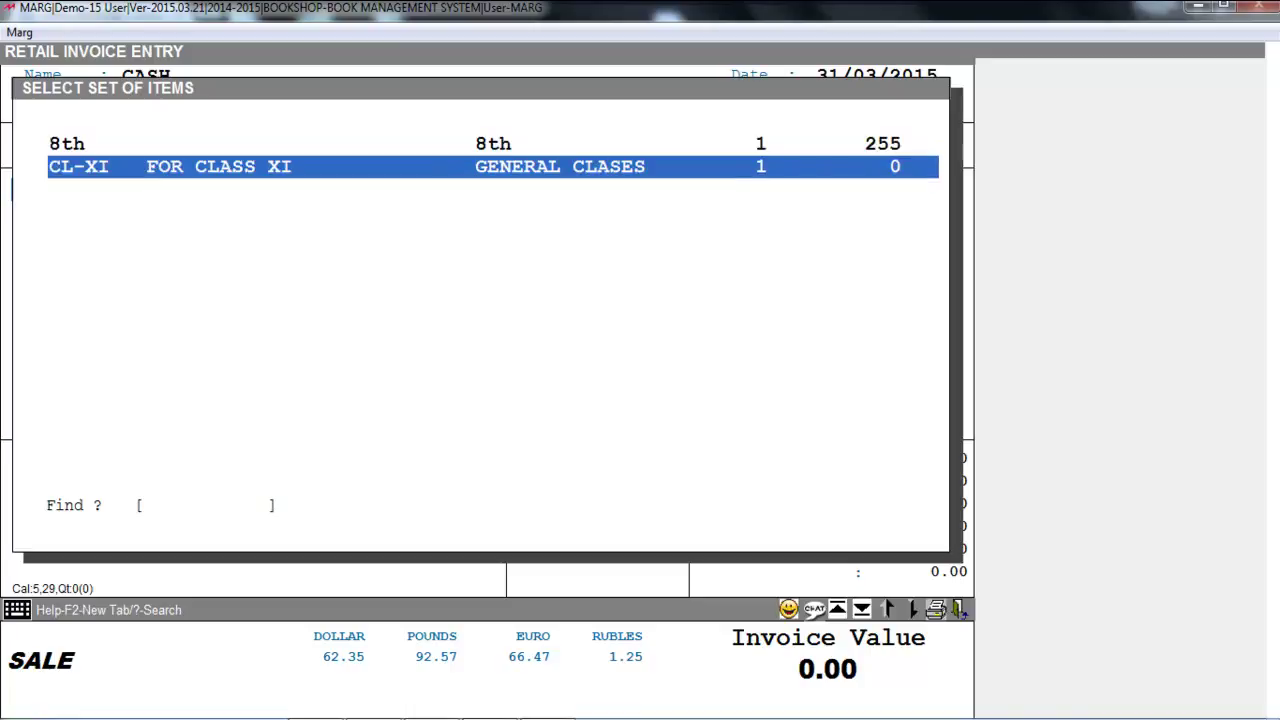
key("Return")
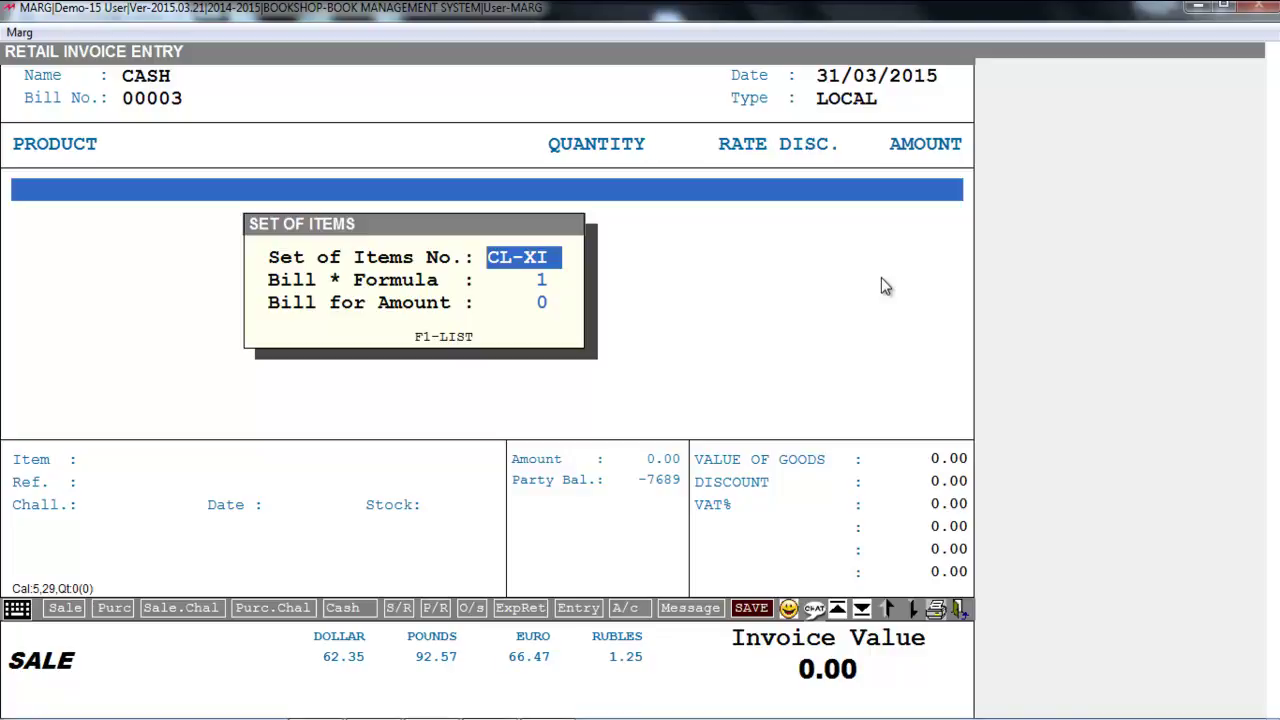
key("Return")
key("Return")
key("Return")
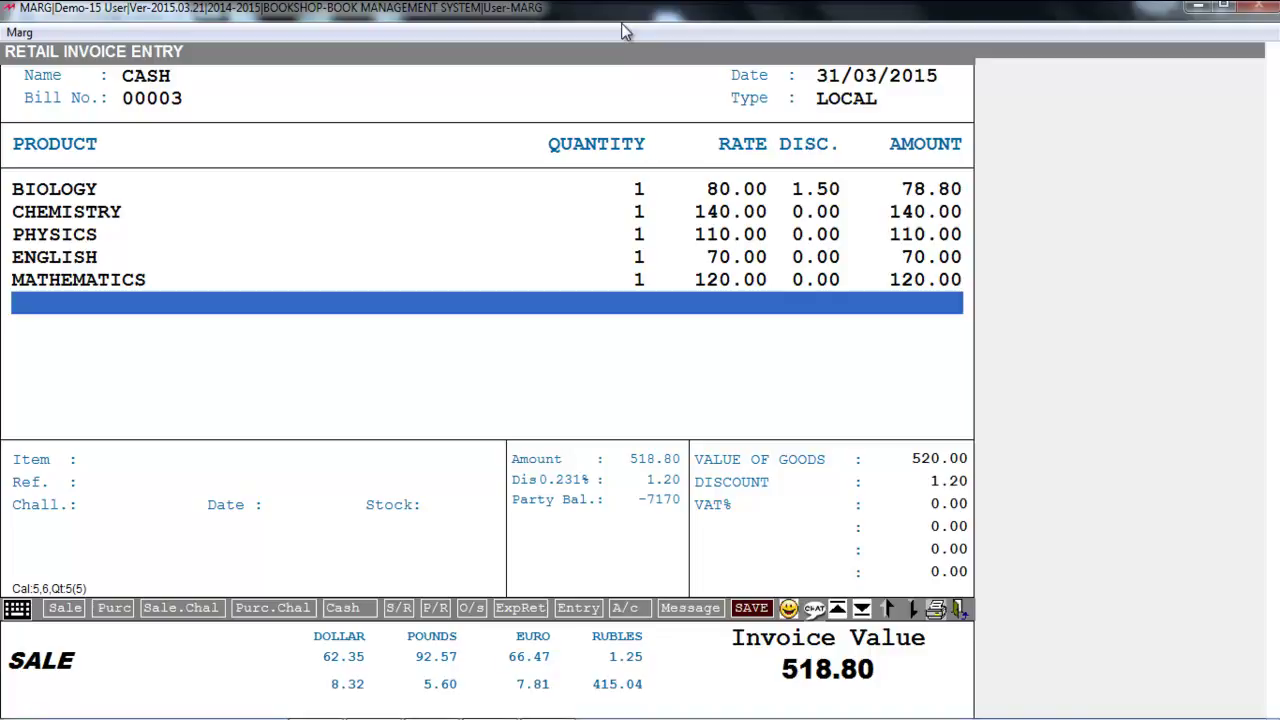
Save the cash sale bill without printing any copies and return to the main screen
key("ctrl+w")
key("Return")
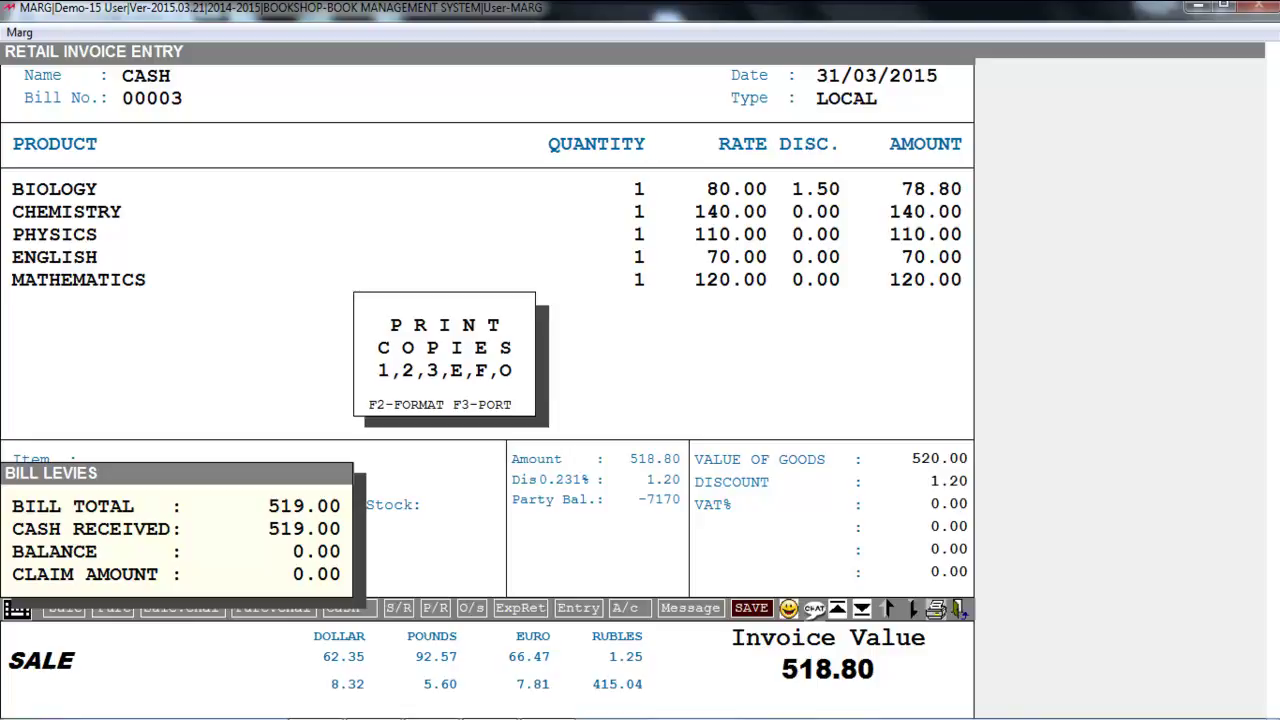
key("Escape")
key("Escape")
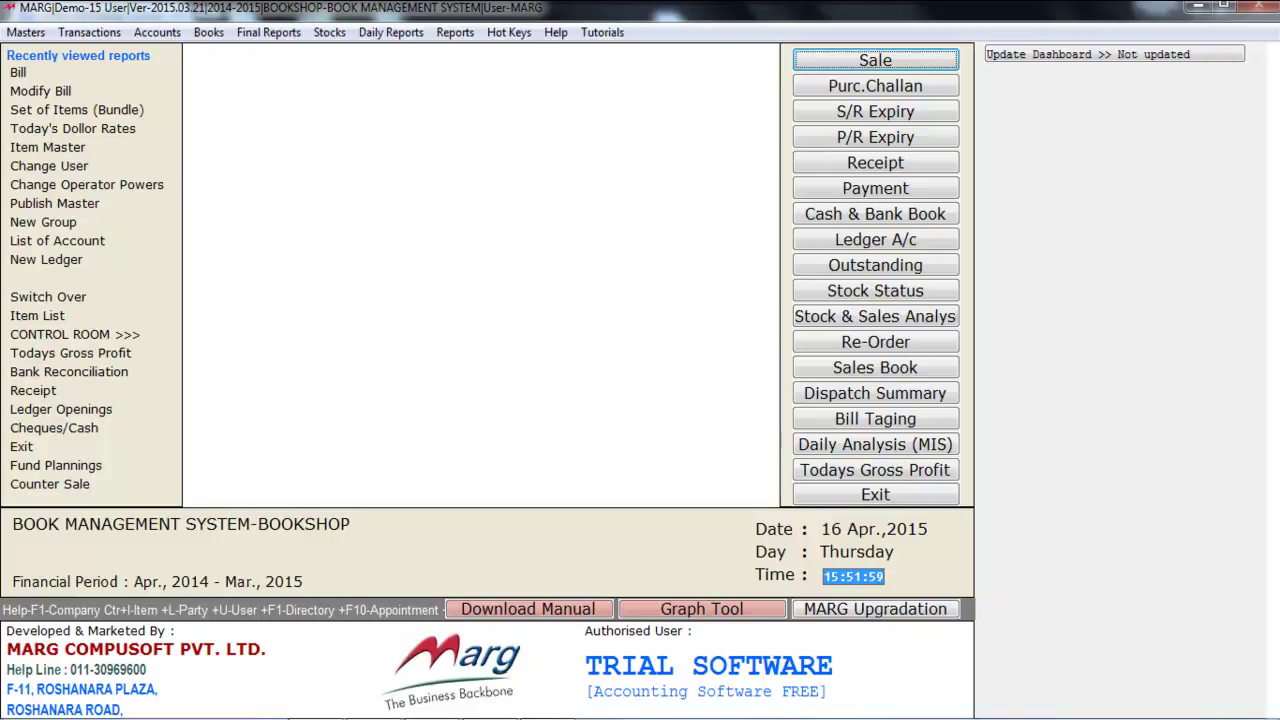
Start another LOCAL sale bill for CASH and list only the items published by SANJAY PUBLICATION
key("Return")
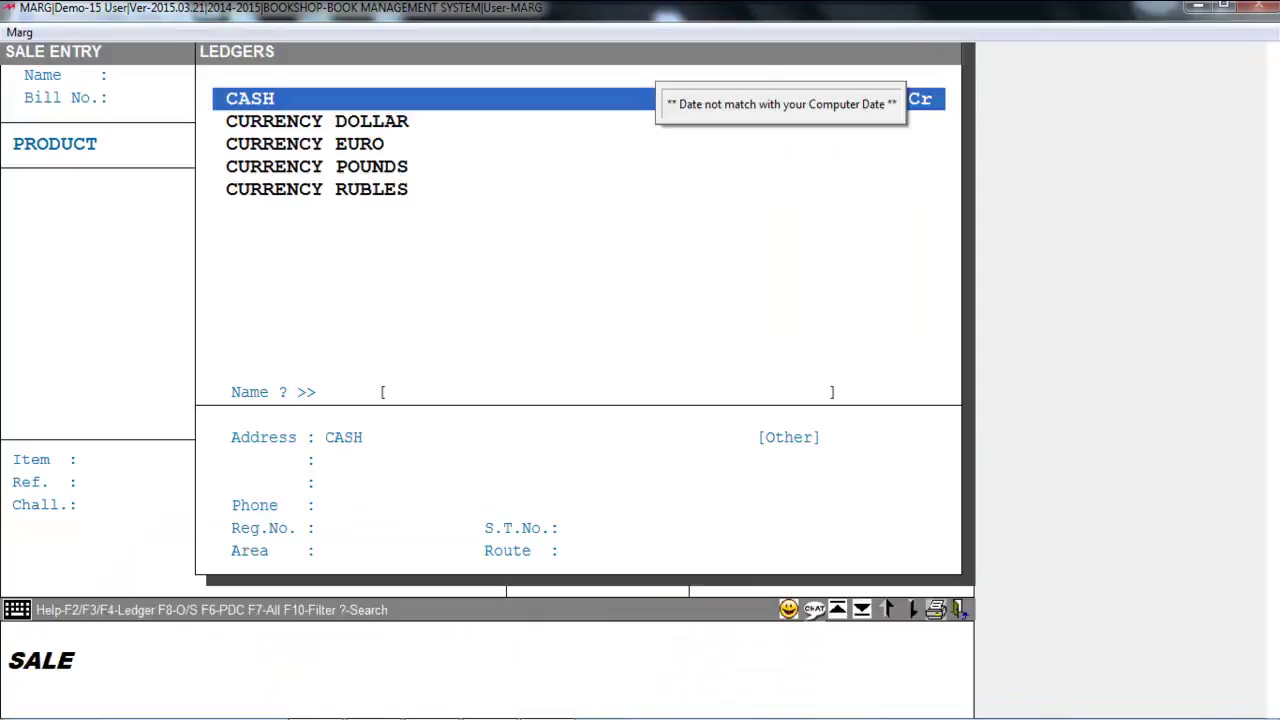
key("Return")
key("Return")
key("Return")
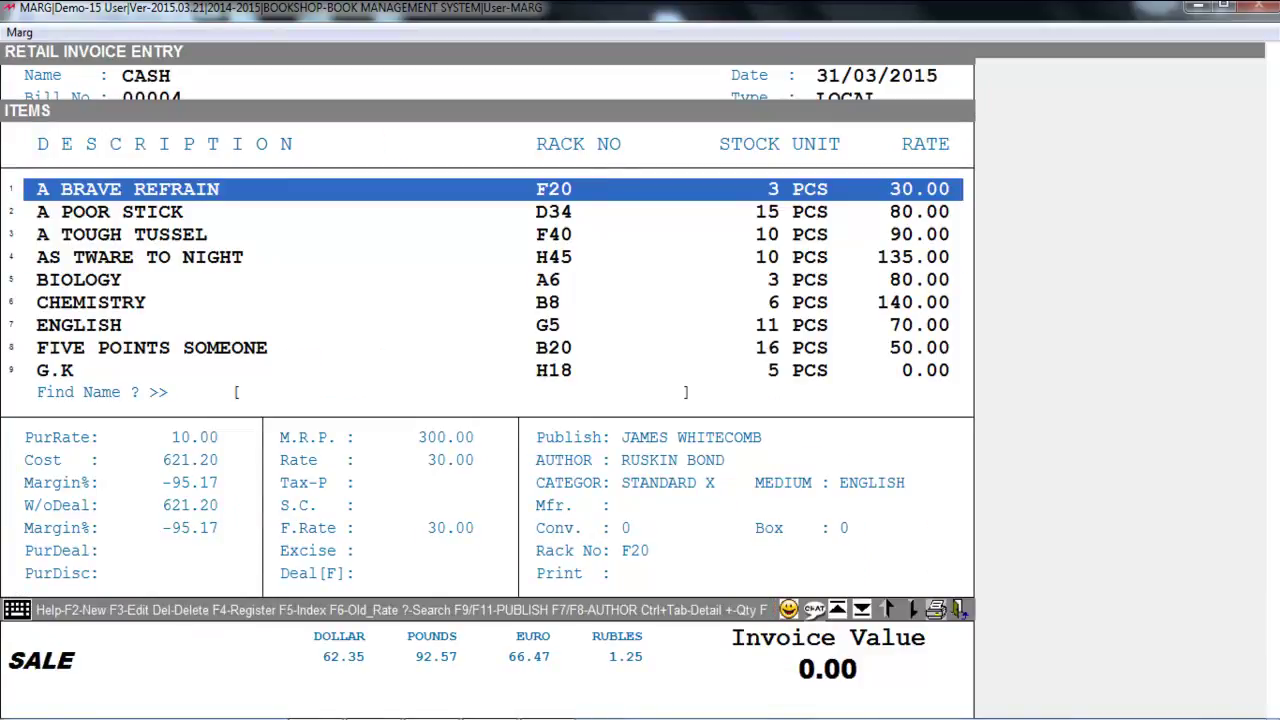
left_click(140, 257)
key("F9")
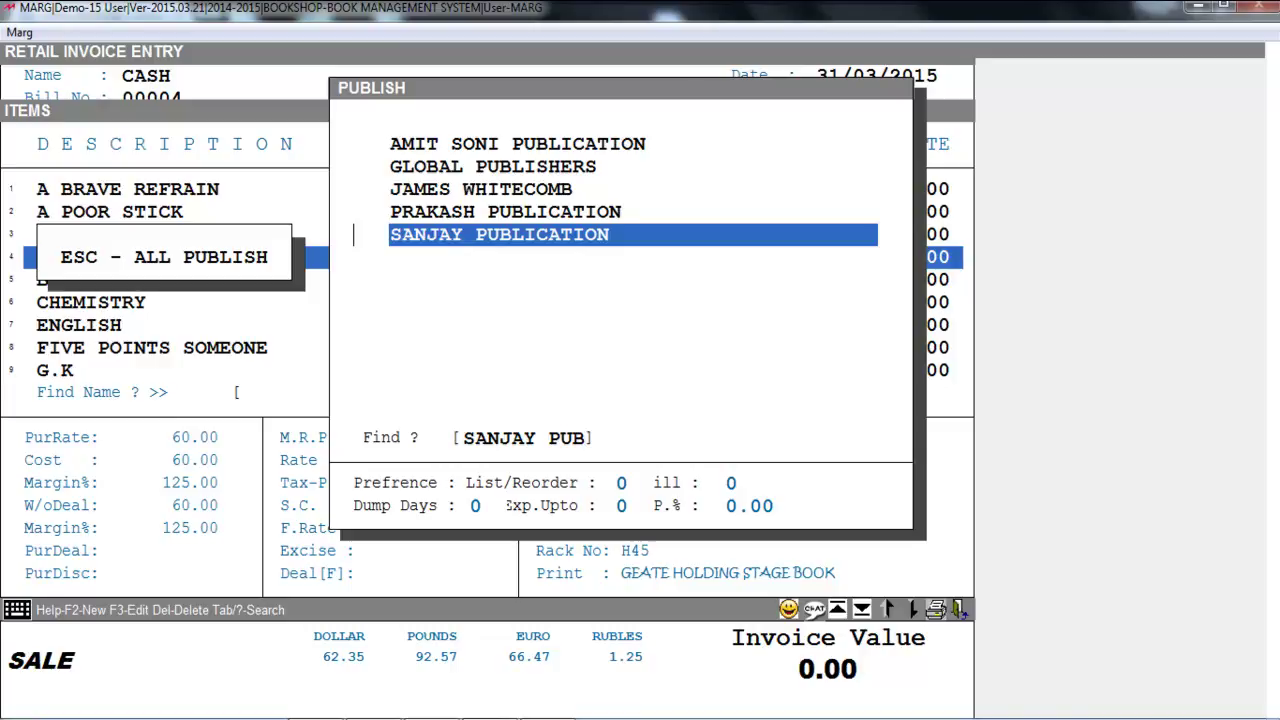
key("Return")
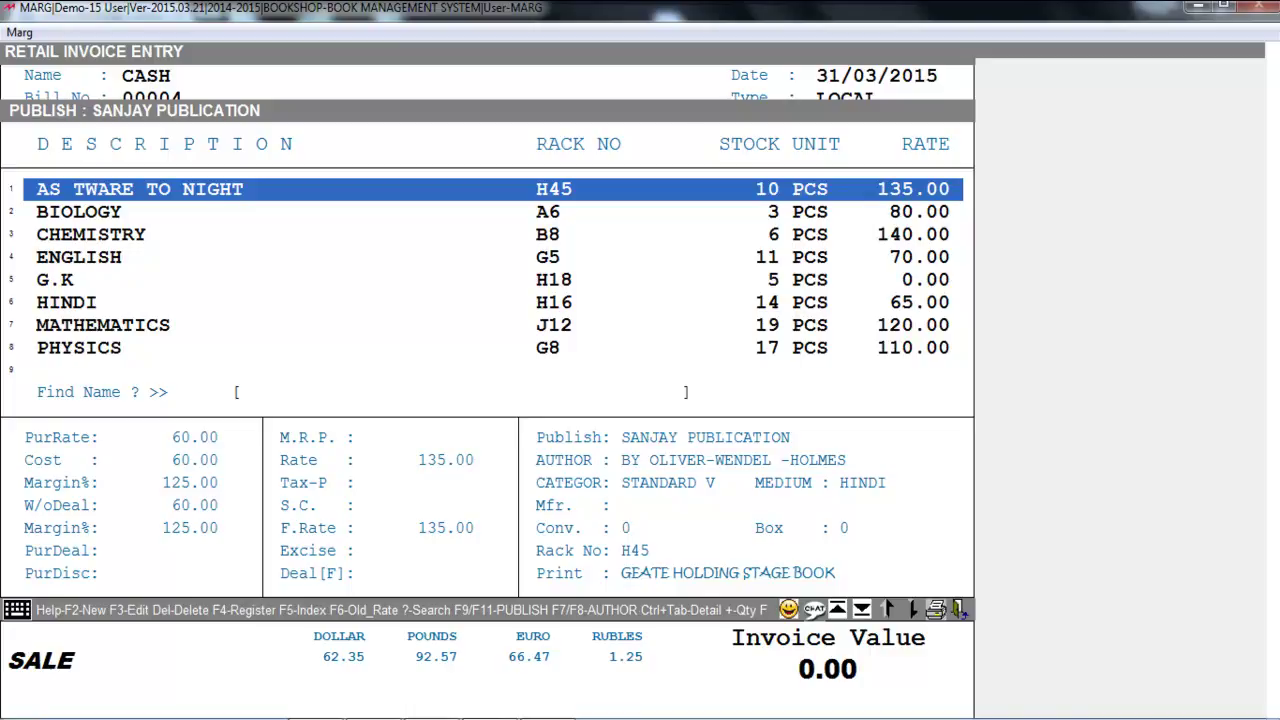
Clear the publisher filter and list only the items by the author CHETAN BHAGAT
key("F9")
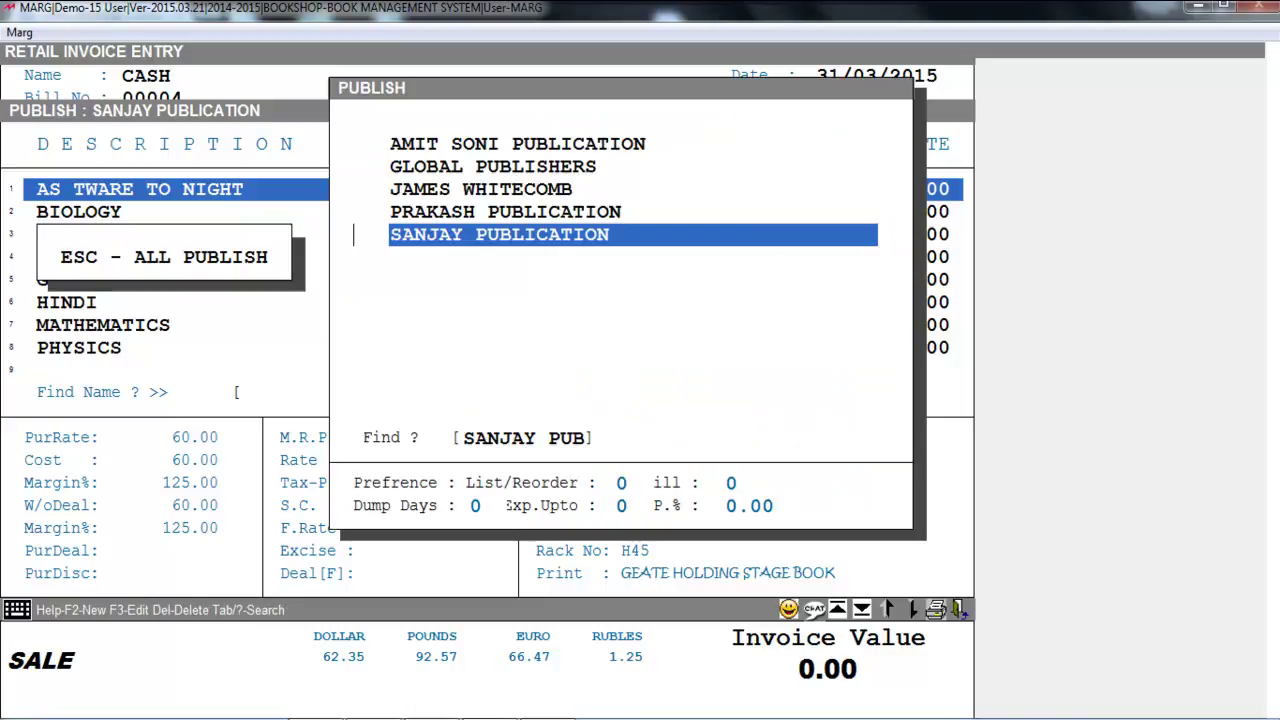
key("Return")
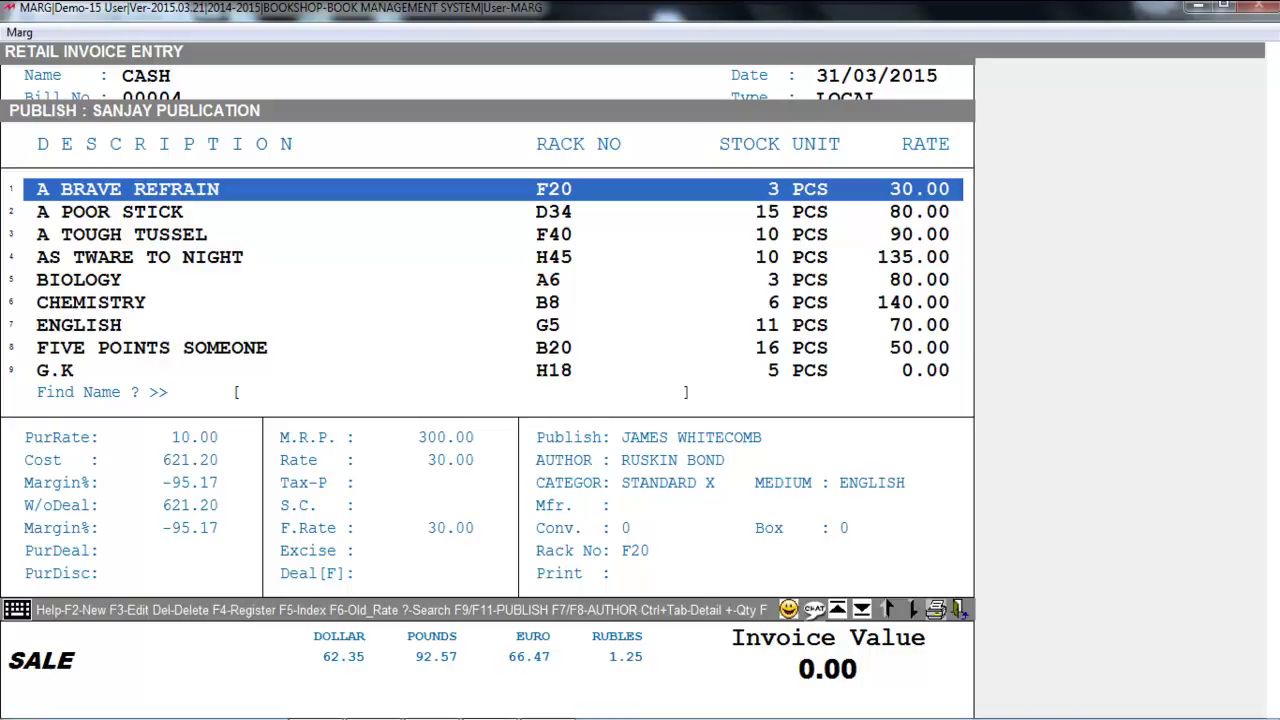
key("F8")
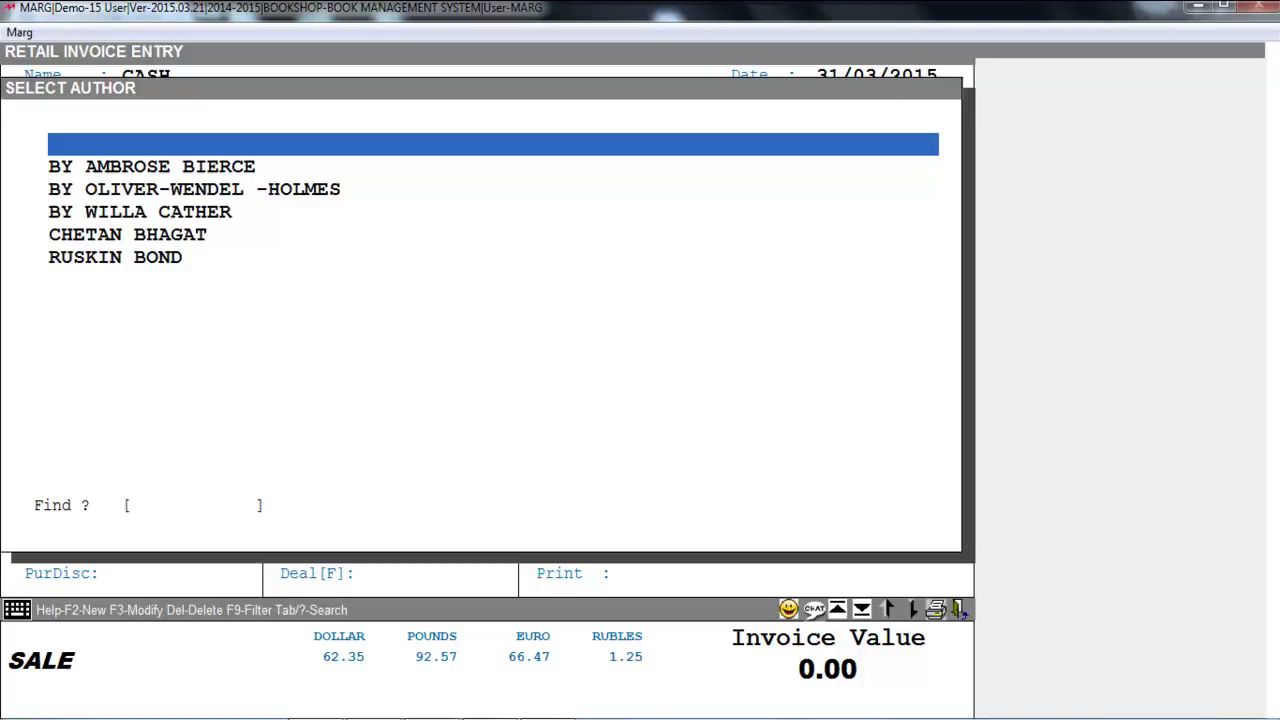
key("Down")
key("Down")
key("Down")
key("Down")
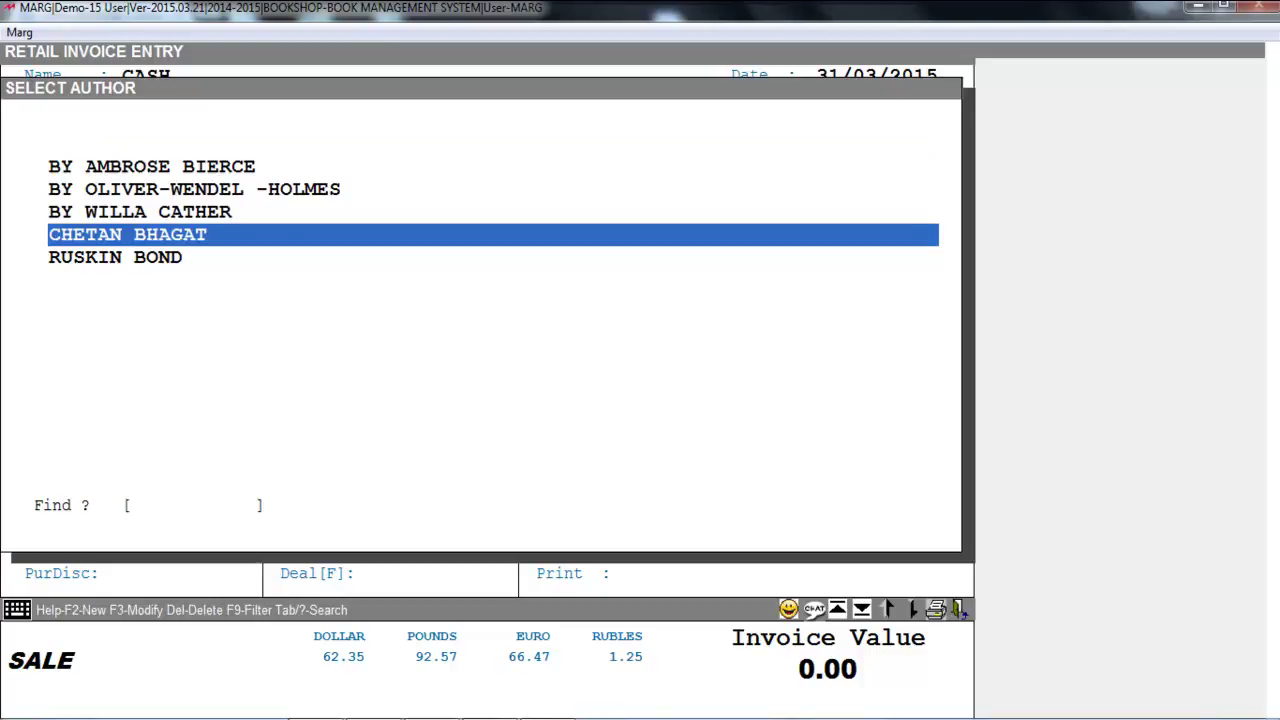
key("Return")
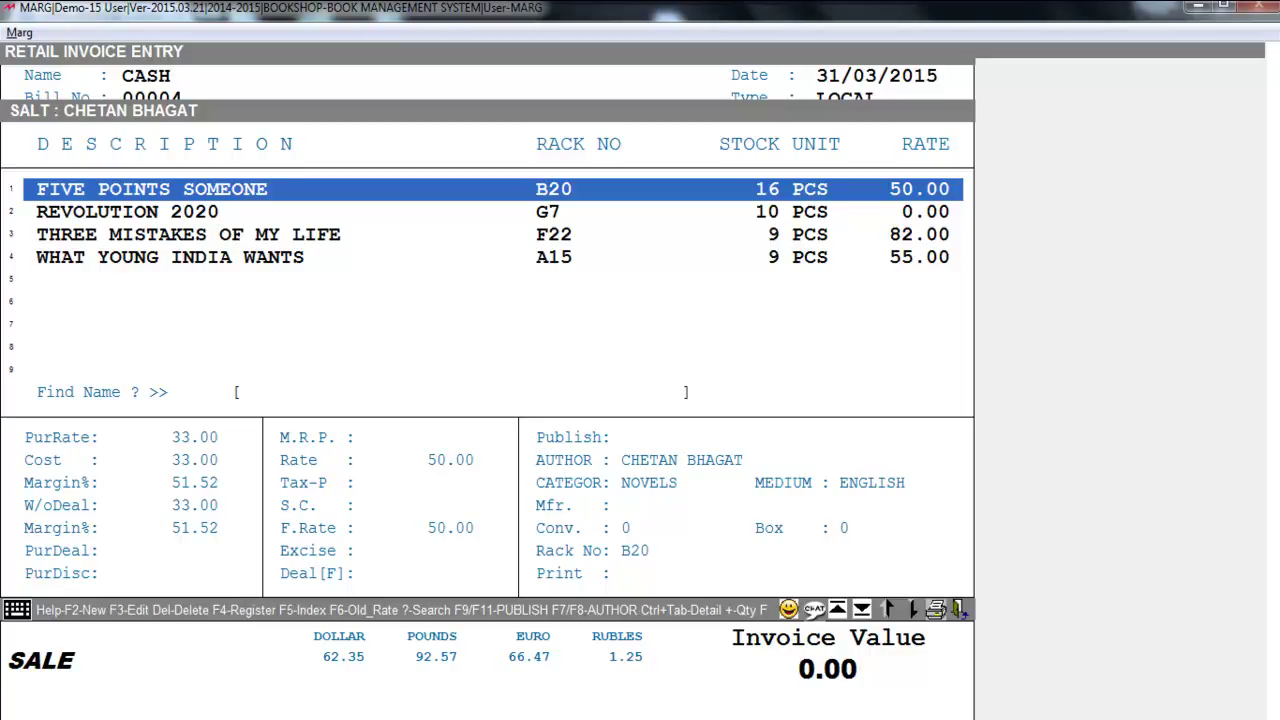
Replace the author filter with the category NOVELS, then close the empty bill
key("F7")
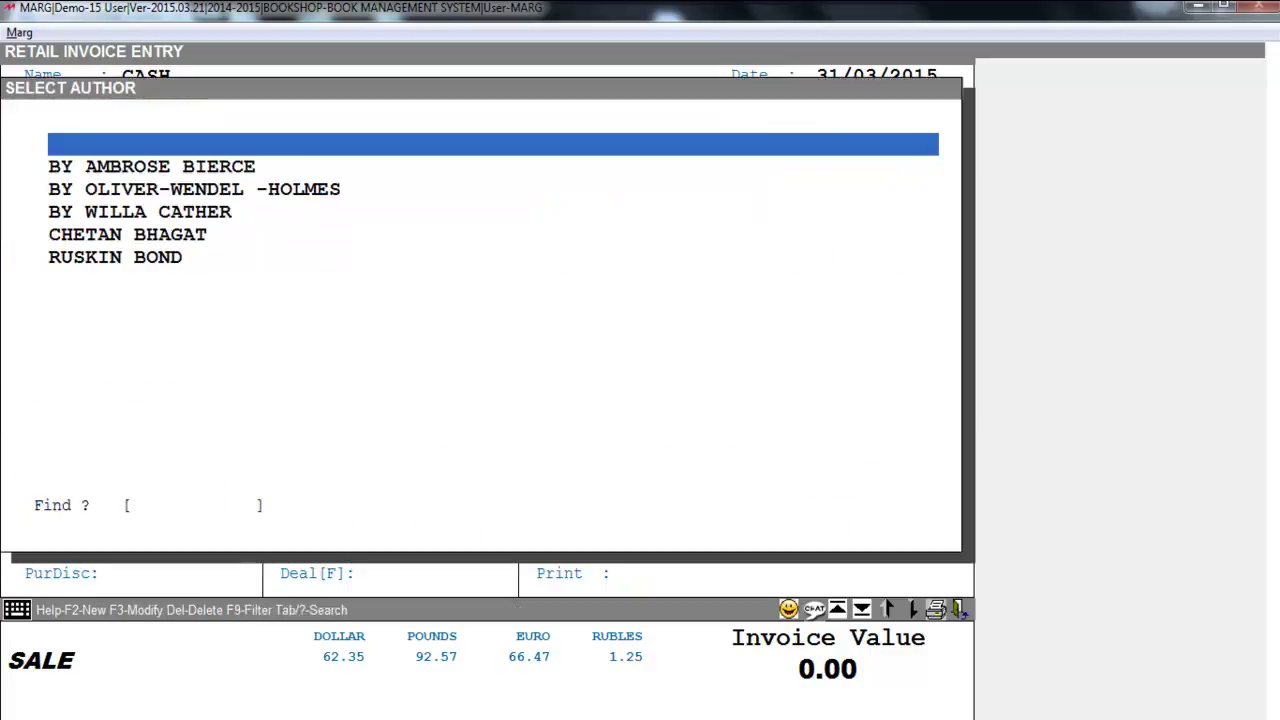
key("Return")
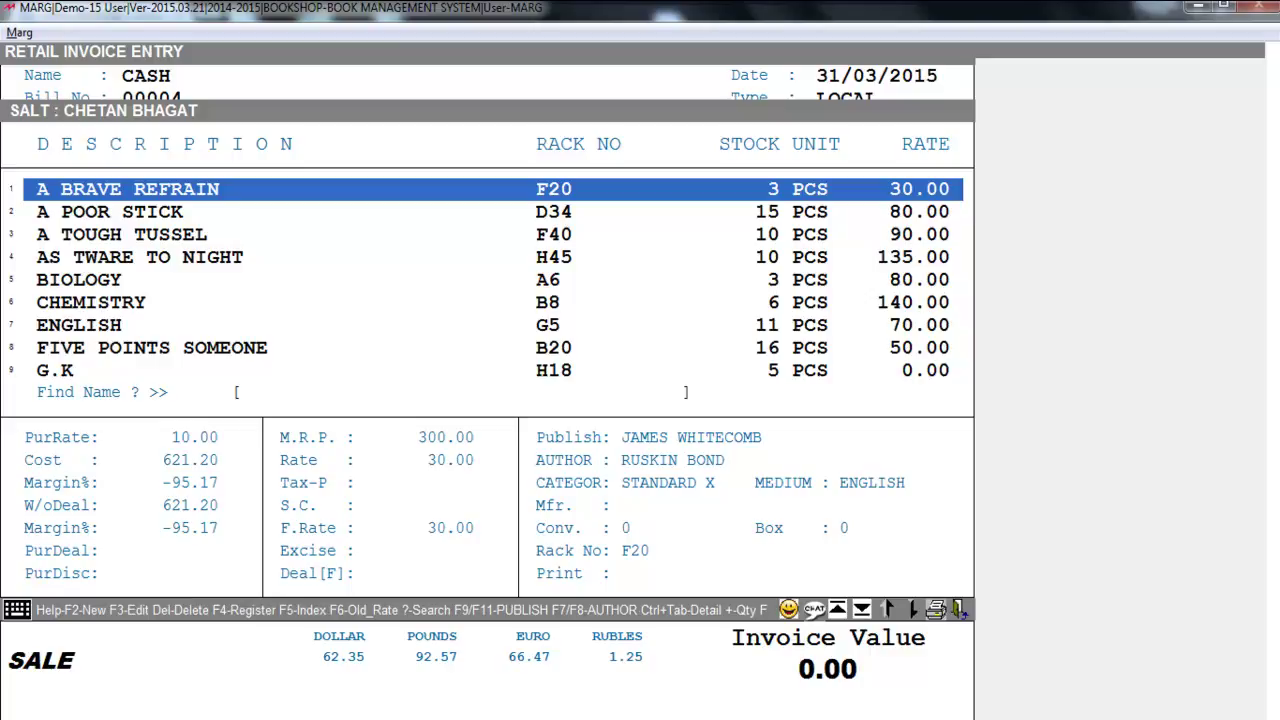
key("F11")
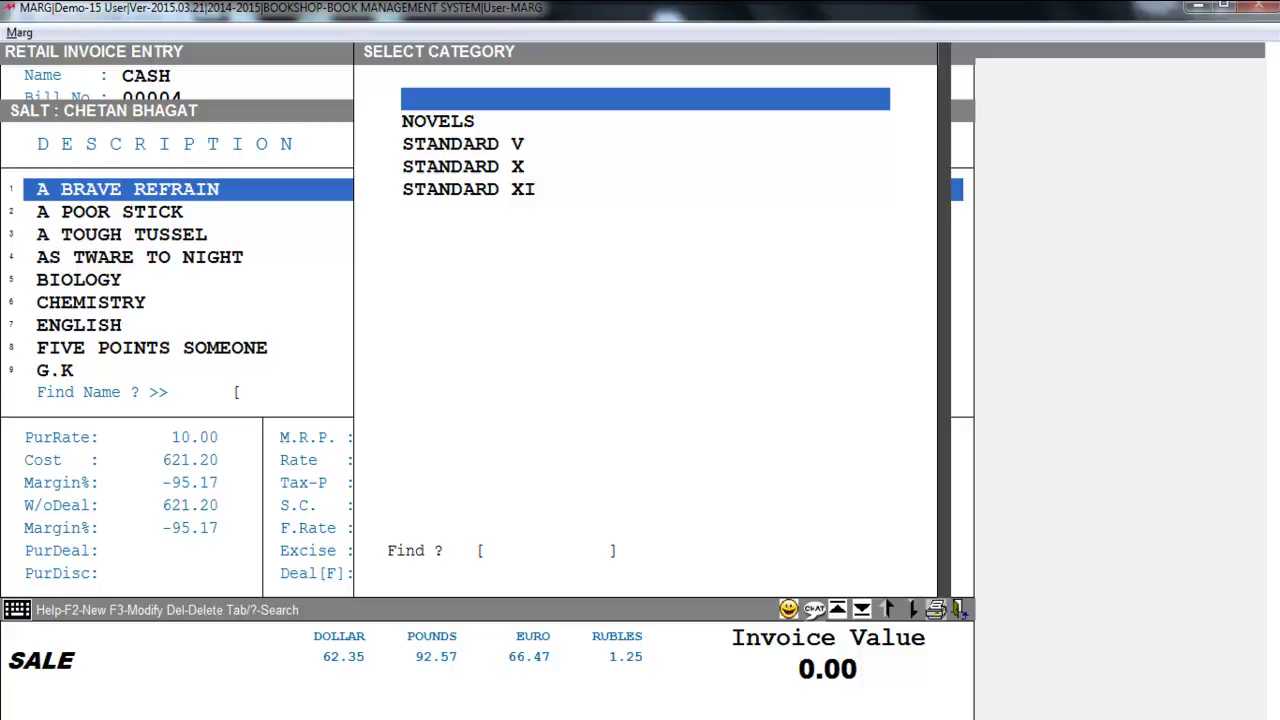
key("Down")
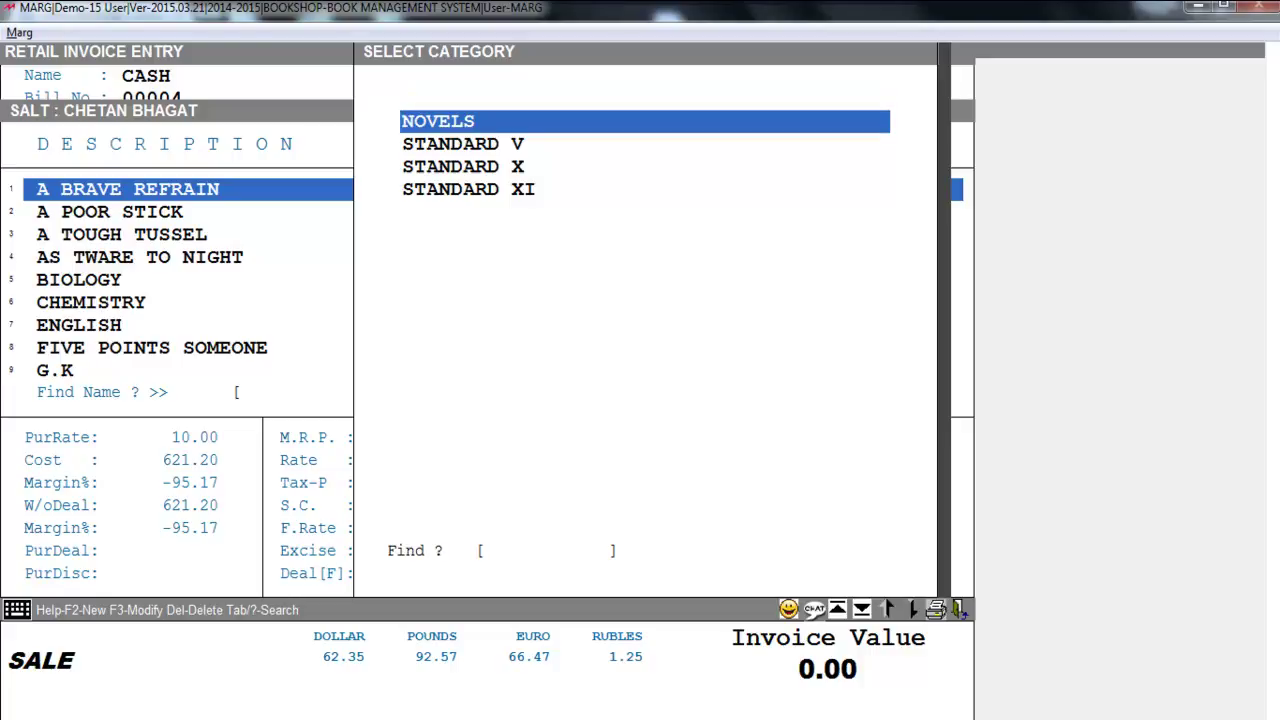
key("Return")
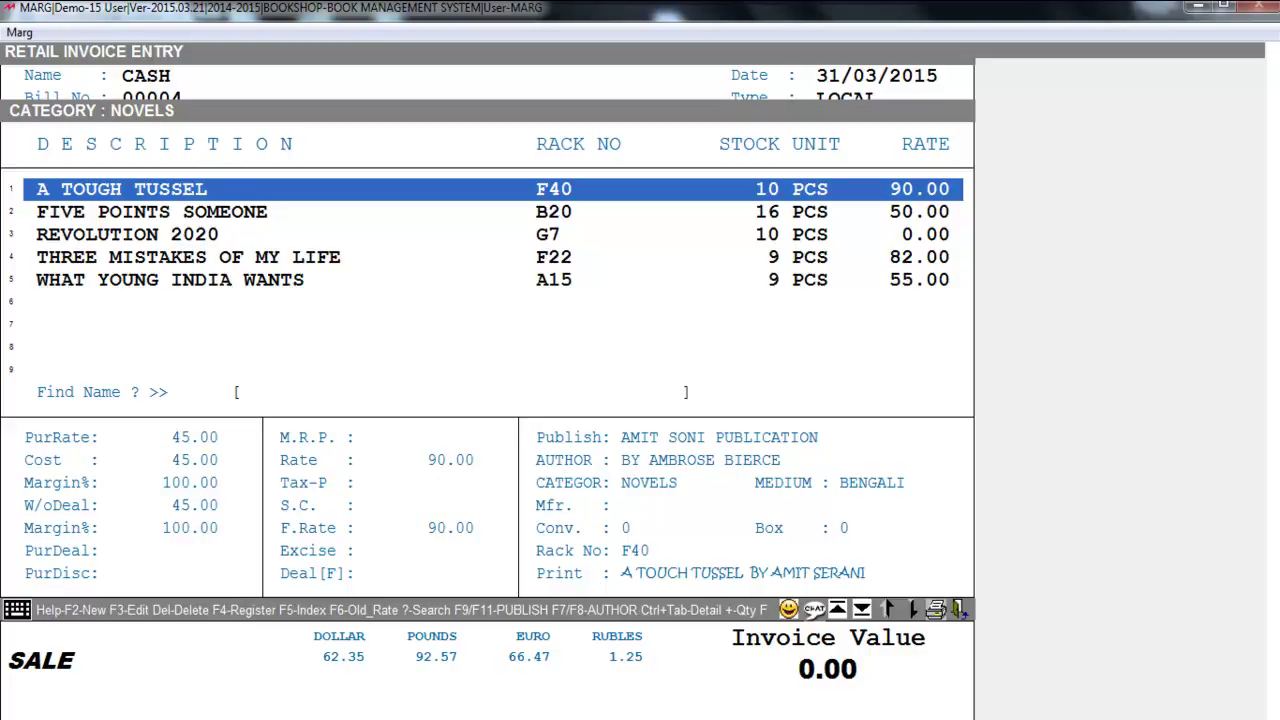
key("Escape")
key("Escape")
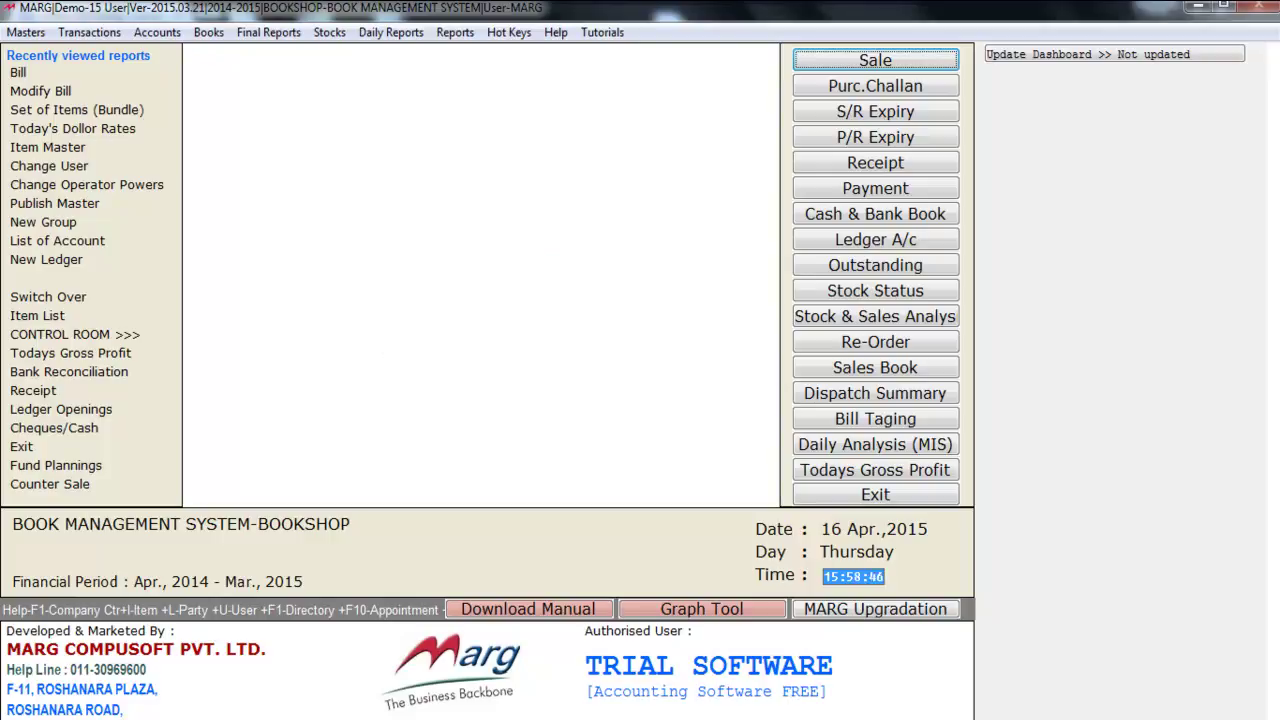
Look through the available Books reports from Cash & Bank Book down to Creditors Ledgers without opening any
key("alt+b")
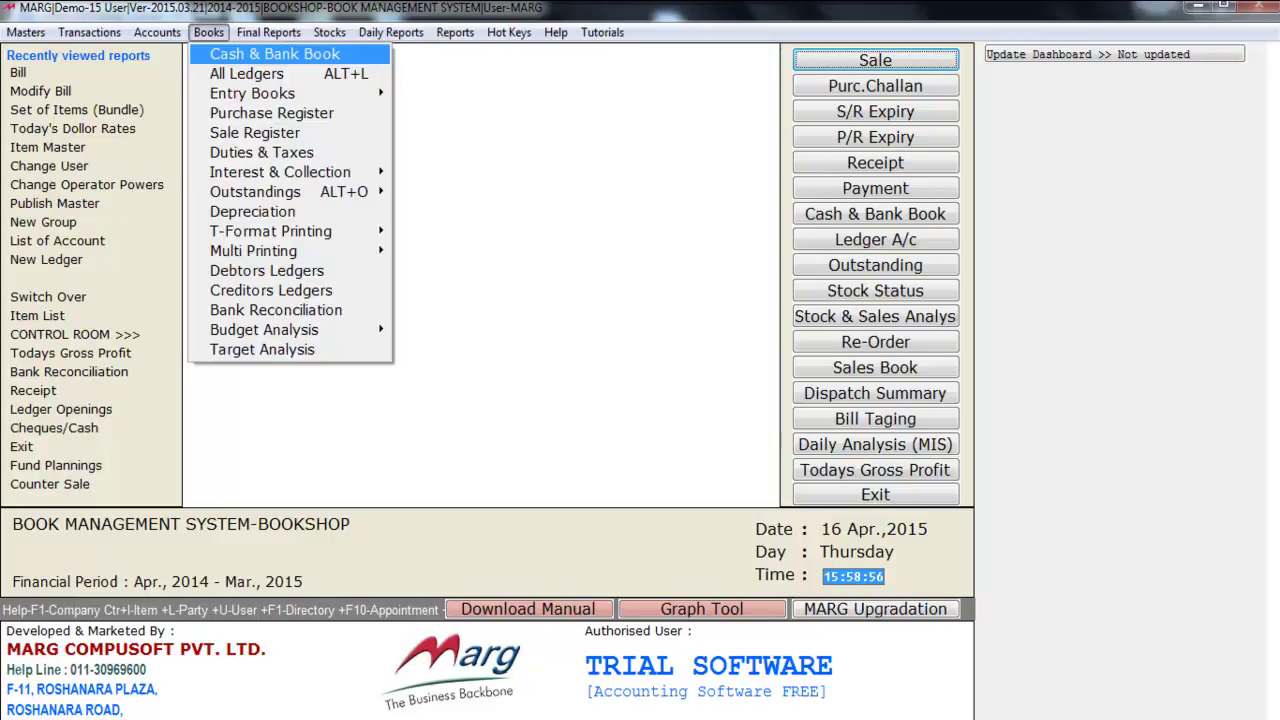
key("Down")
key("Down")
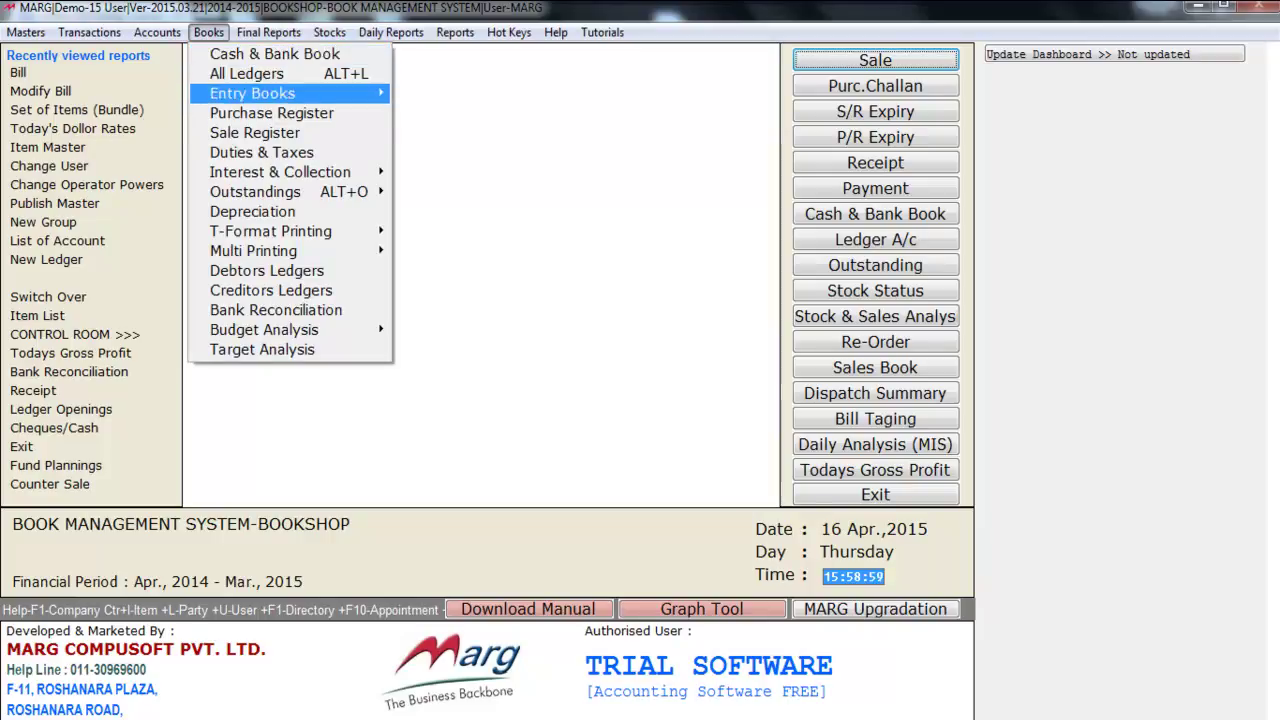
key("Down")
key("Down")
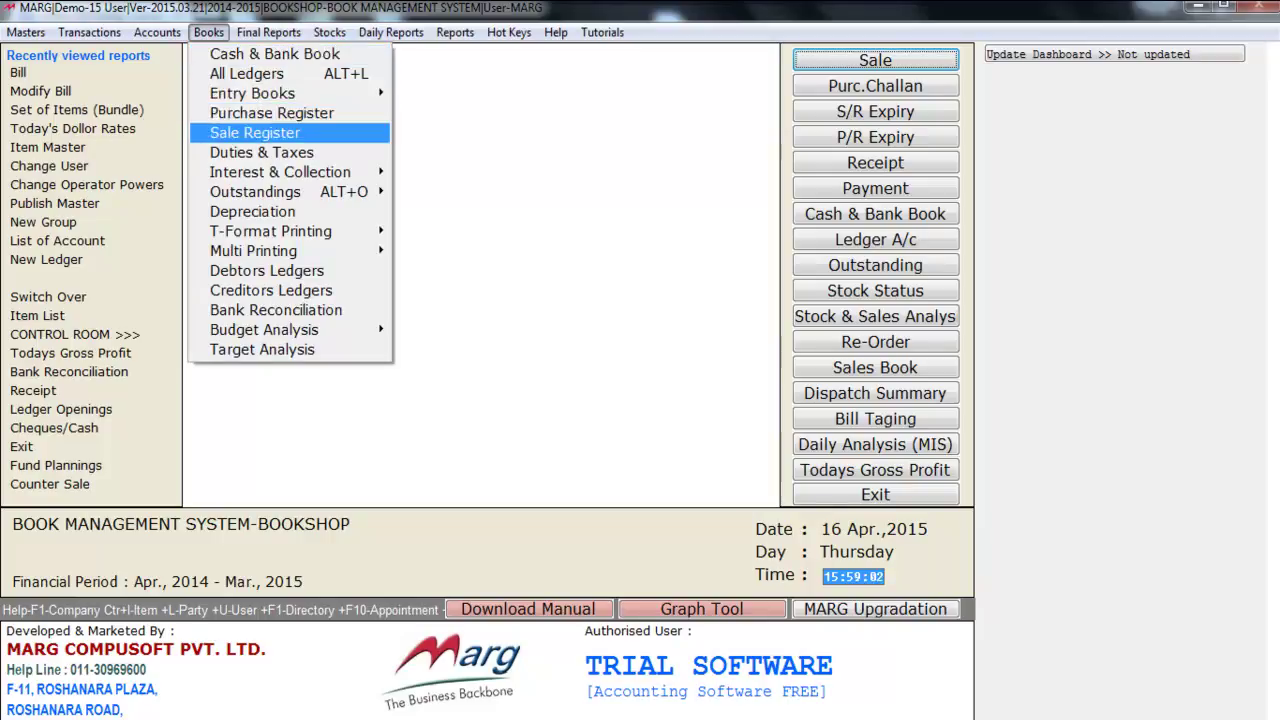
key("Down")
key("Down")
key("Down")
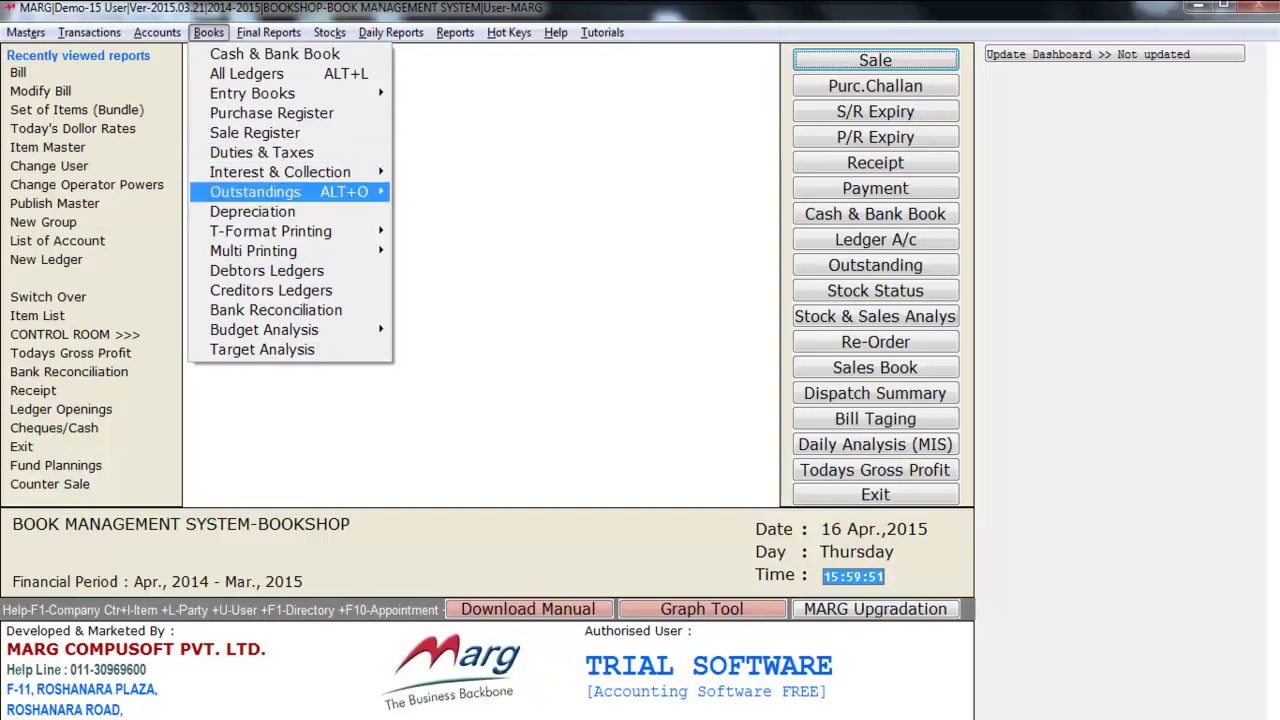
key("Down")
key("Down")
key("Down")
key("Down")
key("Down")
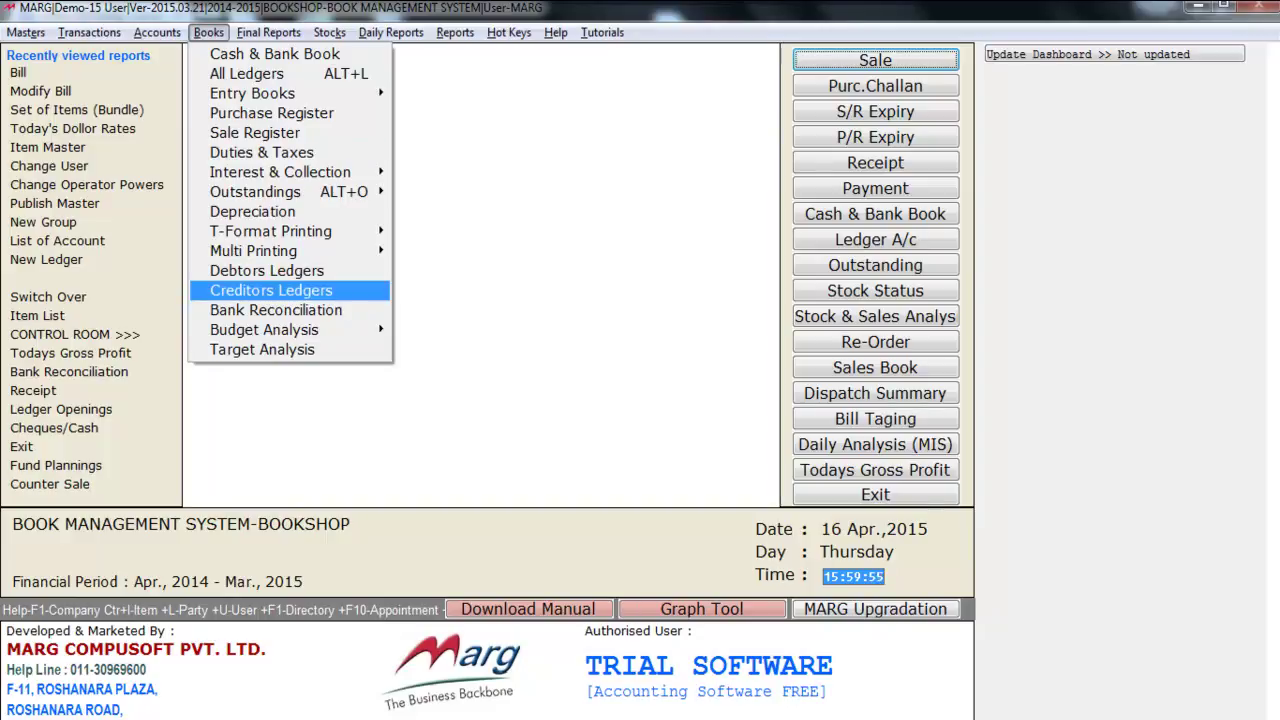
key("Escape")
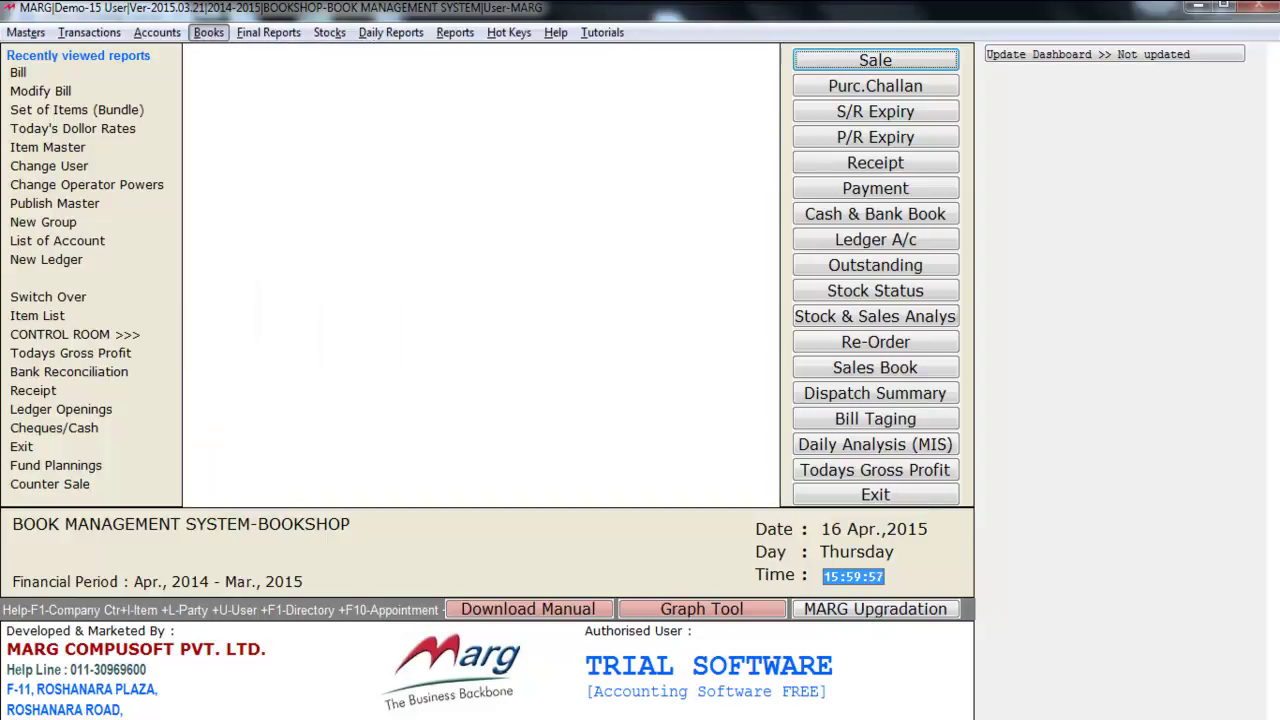
Look through the available Final Reports from Trial Balance to the Cash & Fund Flow options without opening any
key("Right")
key("Down")
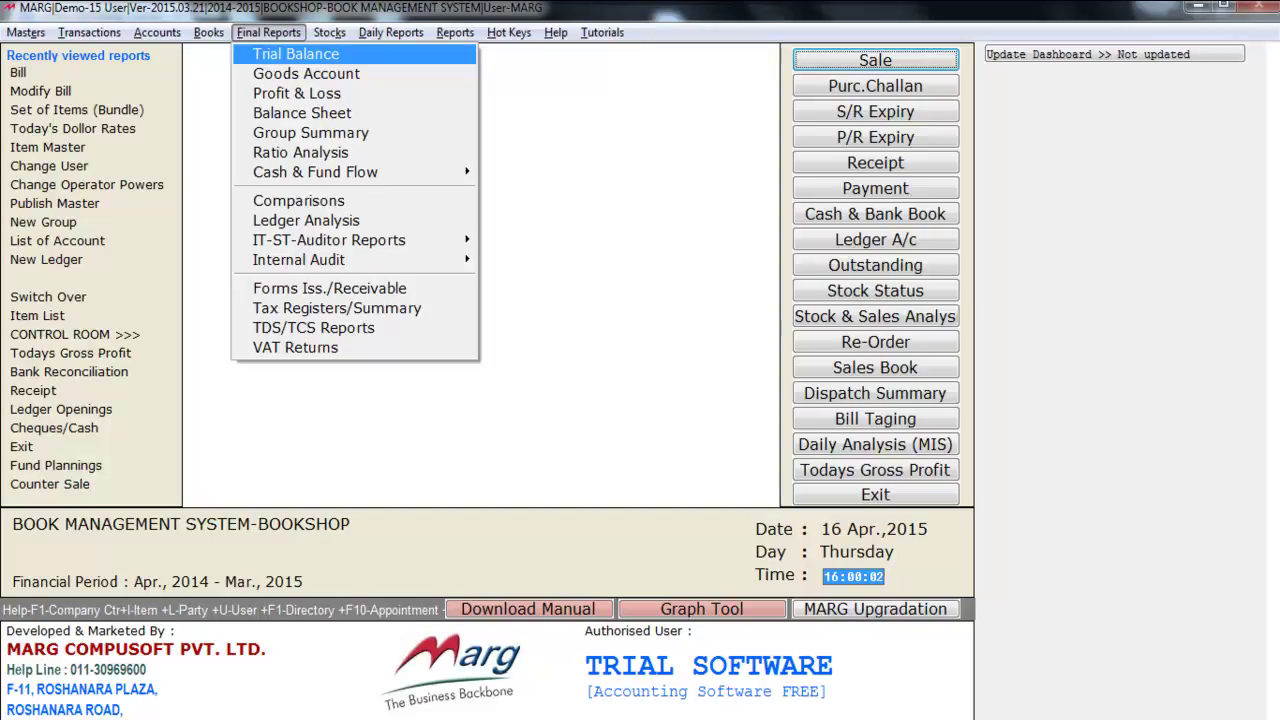
key("Down")
key("Down")
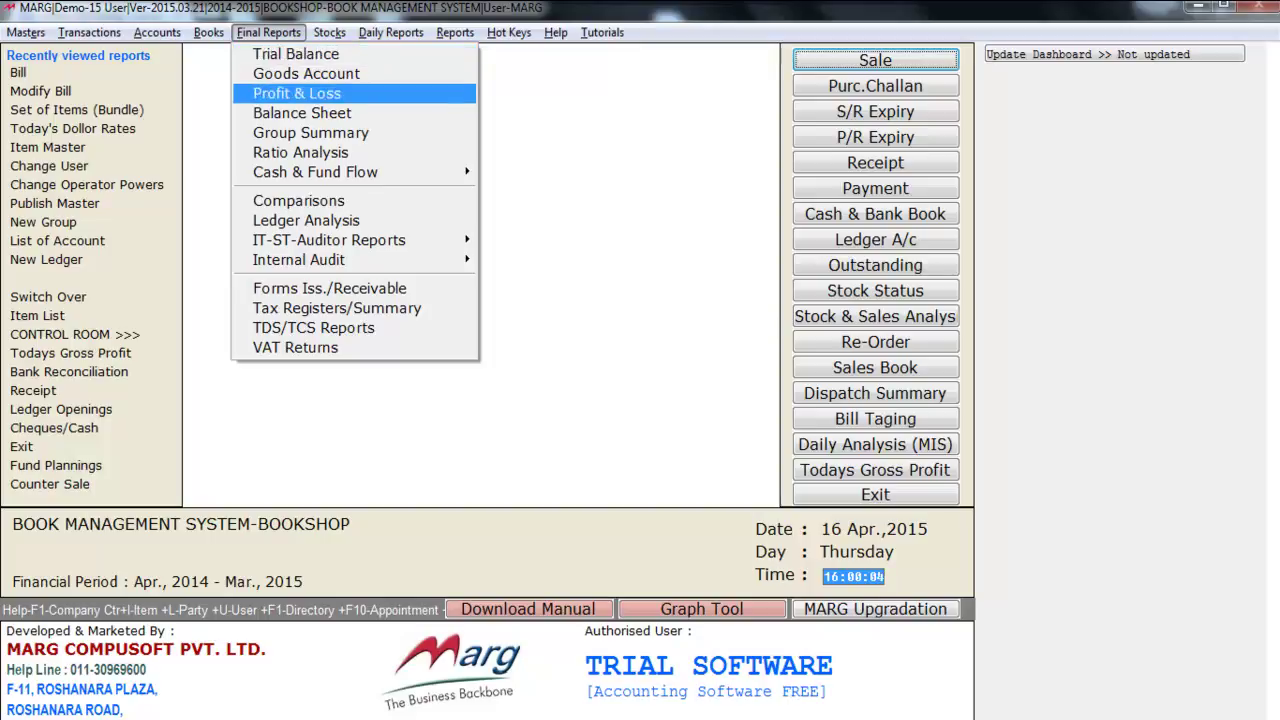
key("Down")
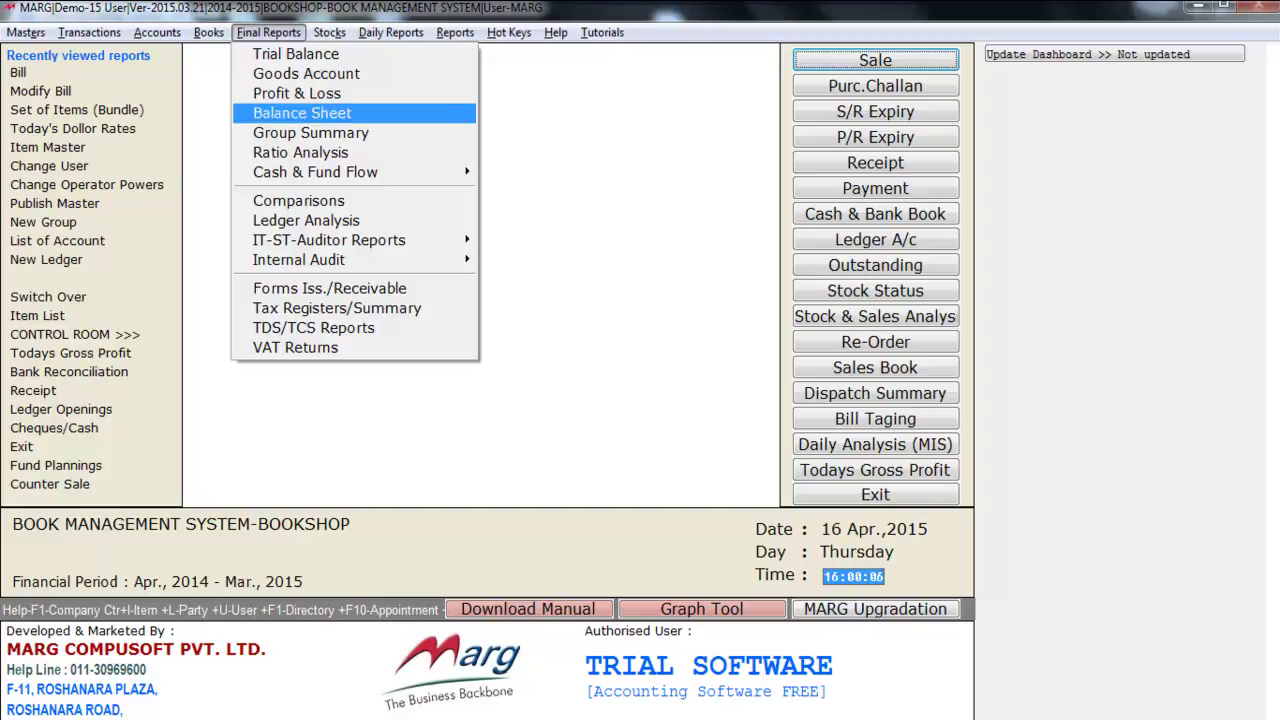
key("Down")
key("Down")
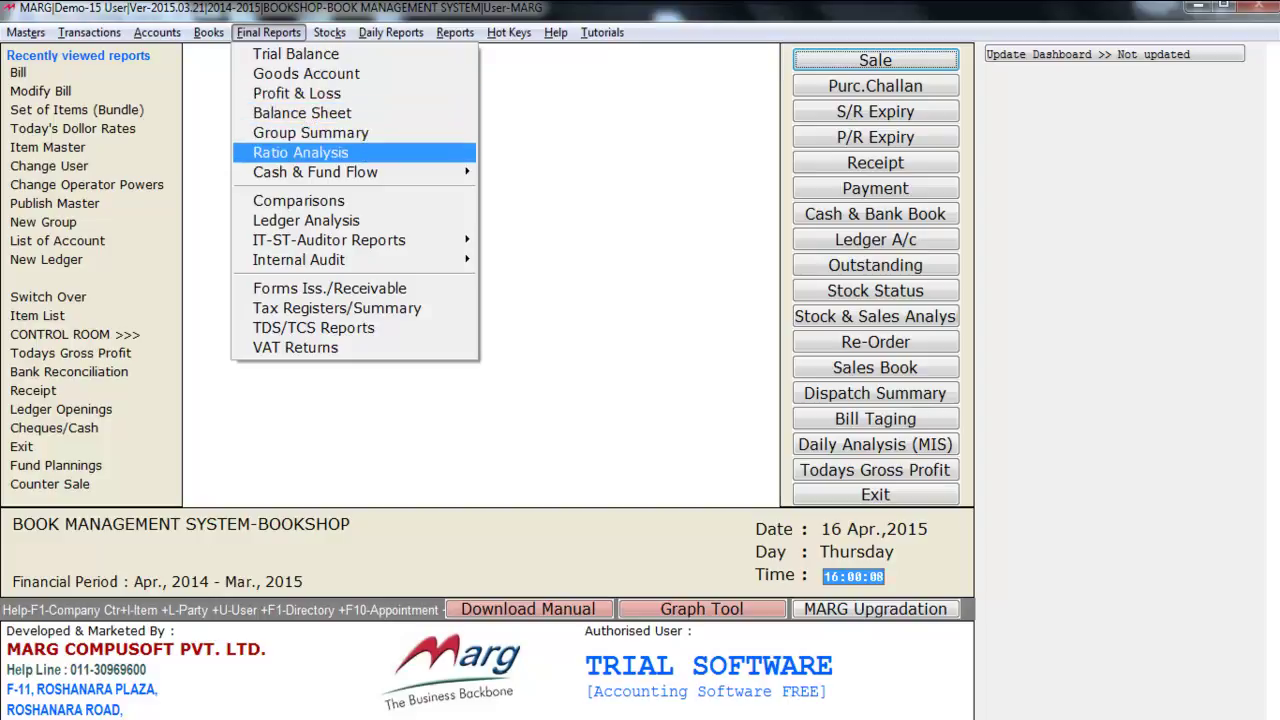
key("Down")
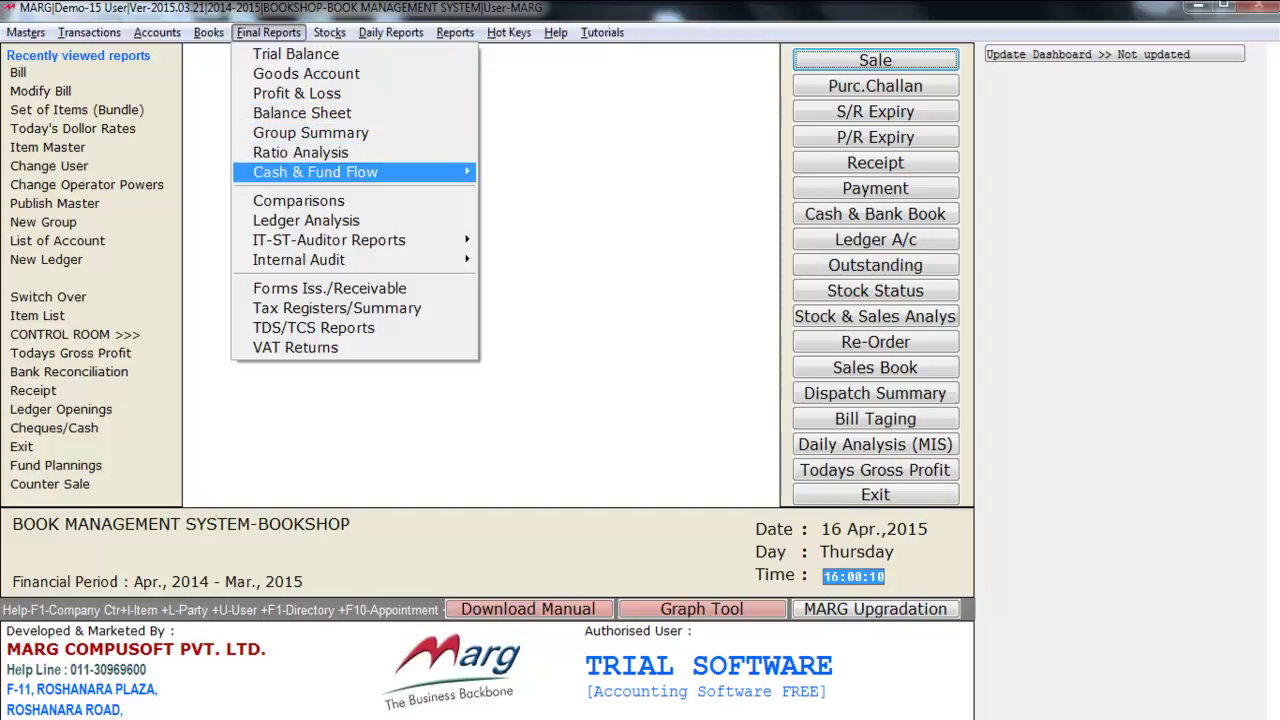
key("Right")
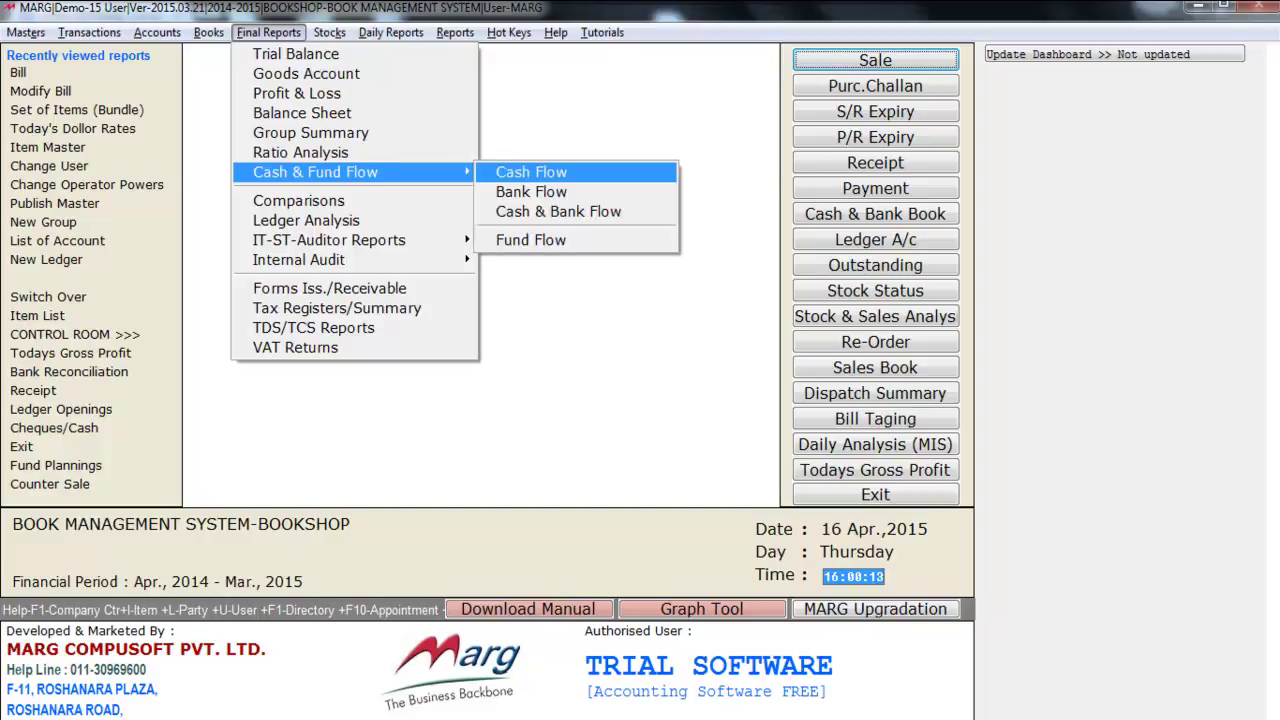
key("Escape")
key("Escape")
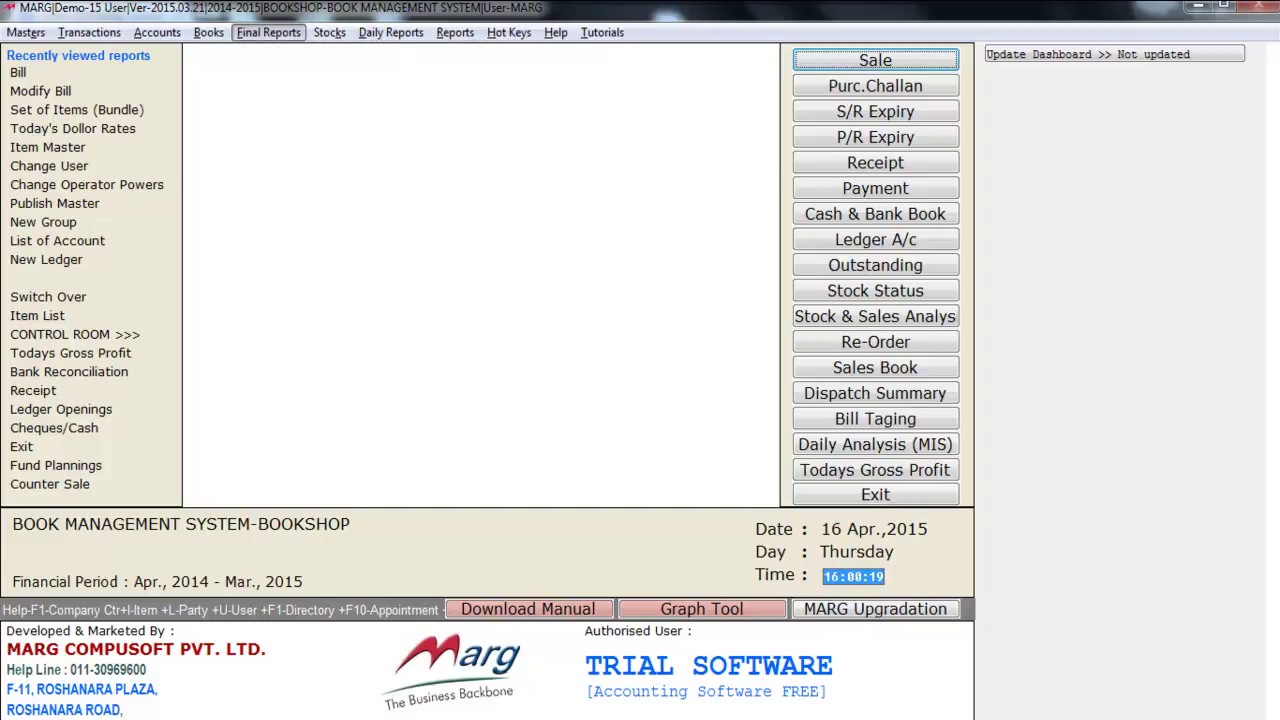
Look through the available Stocks reports, and the Daily Reports from Sale Report to Purchase Planning, without opening any
key("Right")
key("Down")
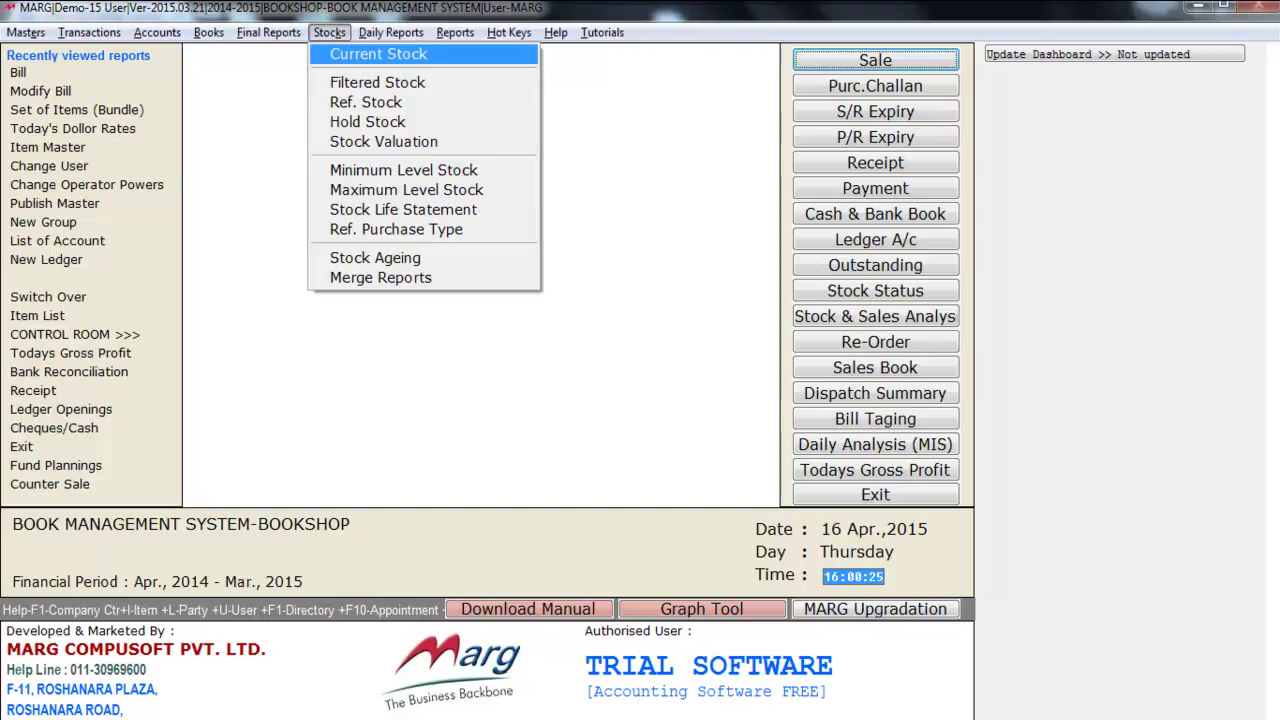
key("Right")
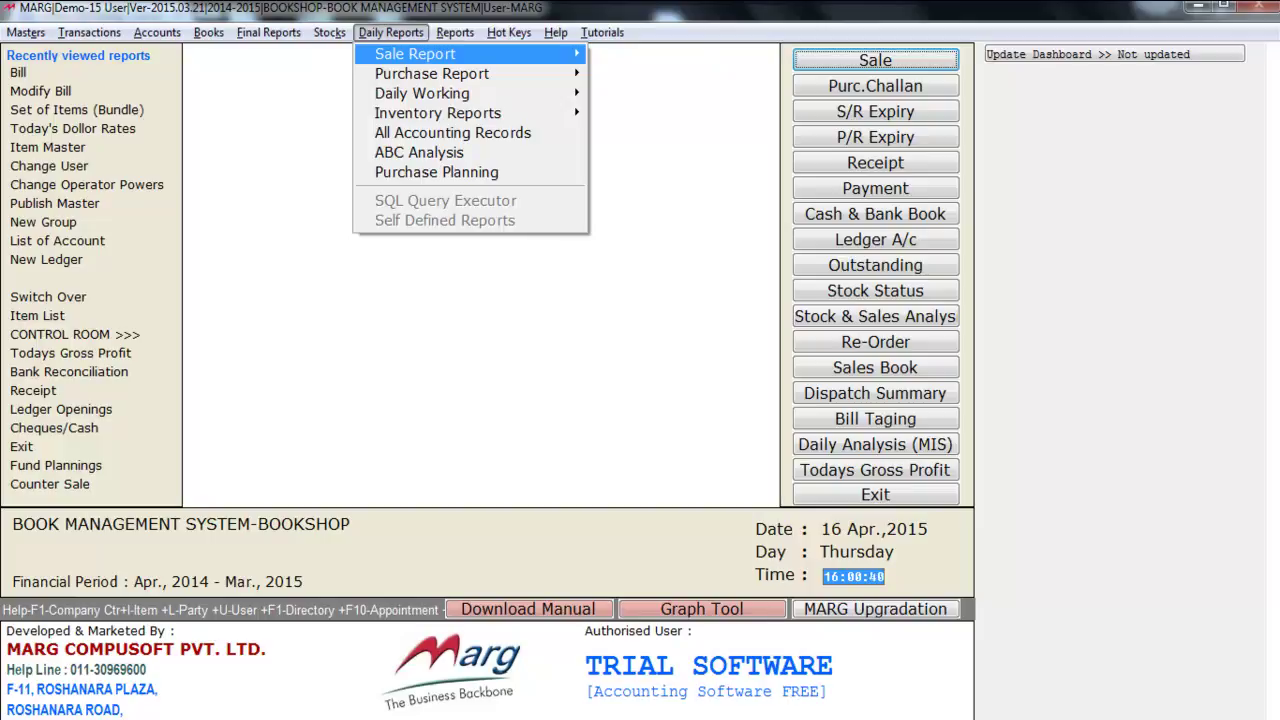
key("Down")
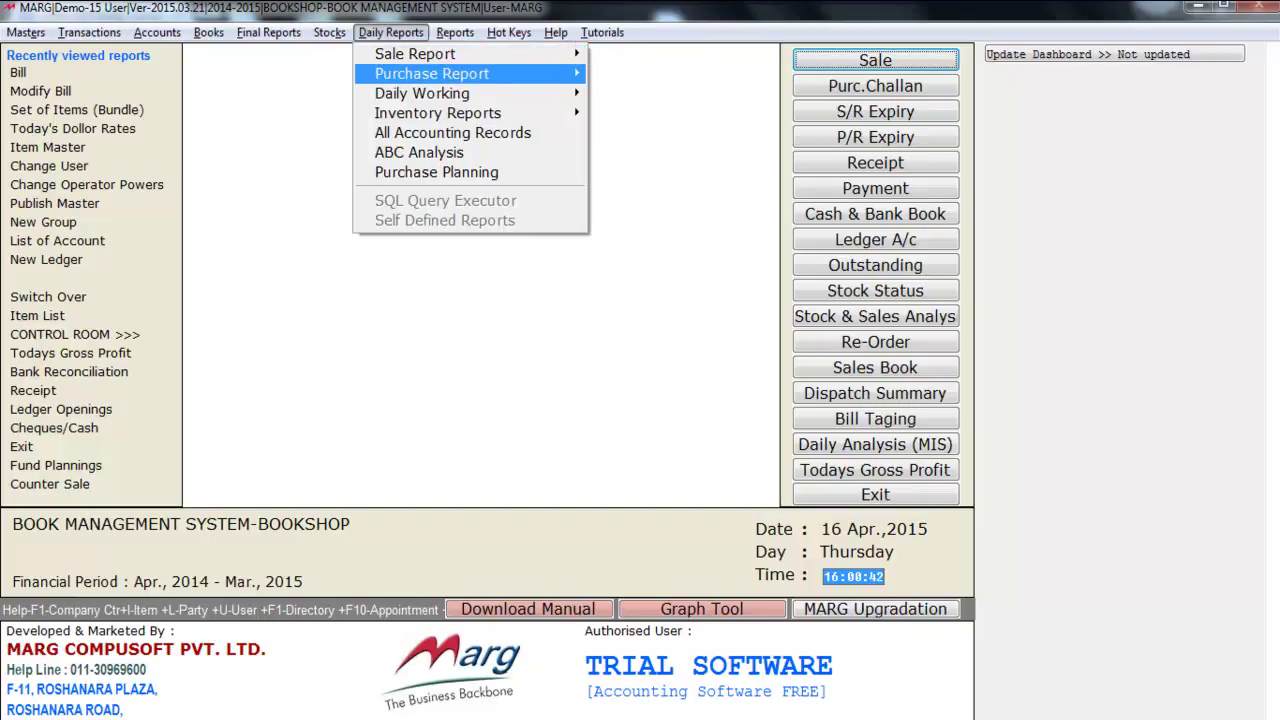
key("Right")
key("Left")
key("Down")
key("Down")
key("Right")
key("Left")
key("Down")
key("Down")
key("Down")
key("Up")
key("Up")
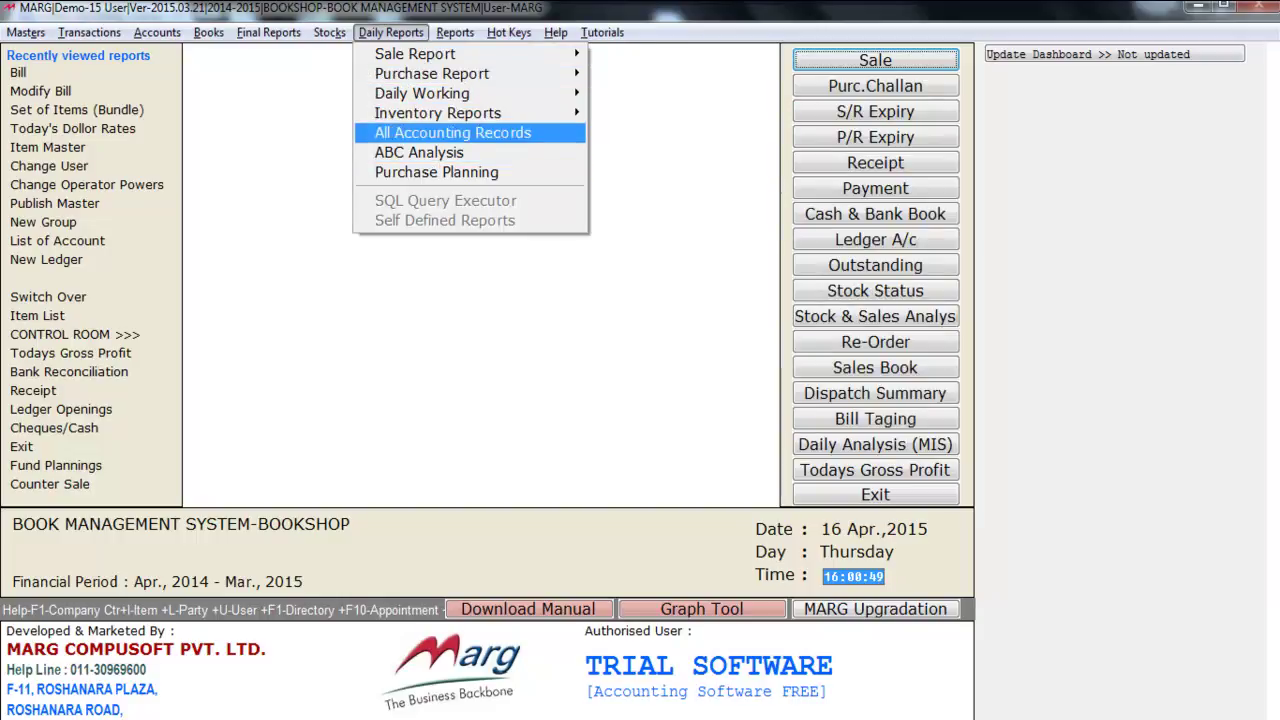
Look through the available analysis report groups from Sale Analysis down to Other Reports without opening any, then return to the main screen
key("Right")
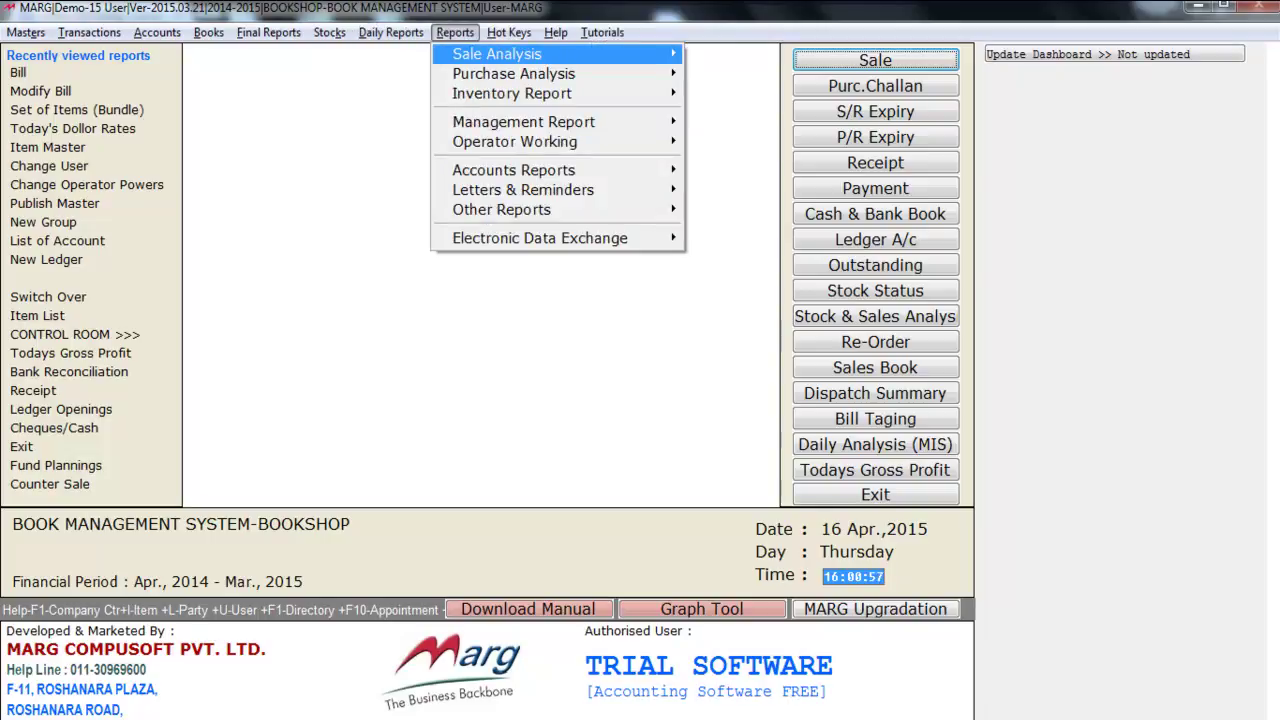
key("Down")
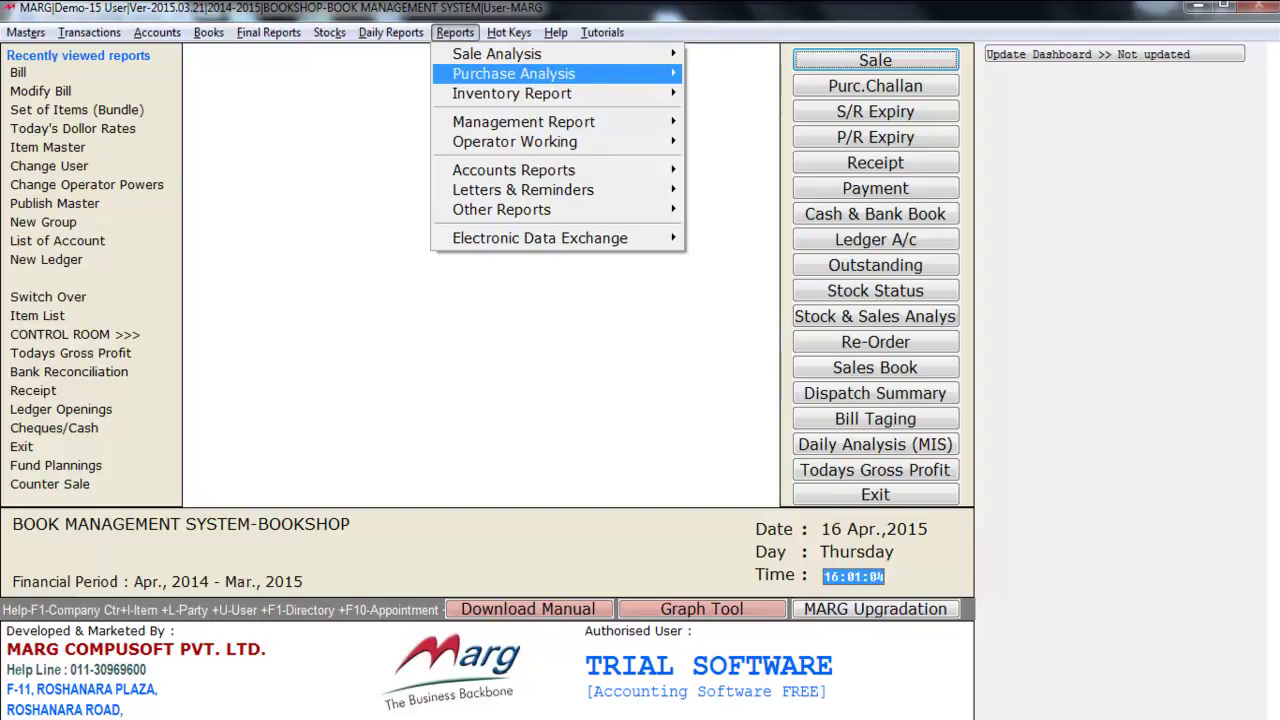
key("Down")
key("Down")
key("Down")
key("Down")
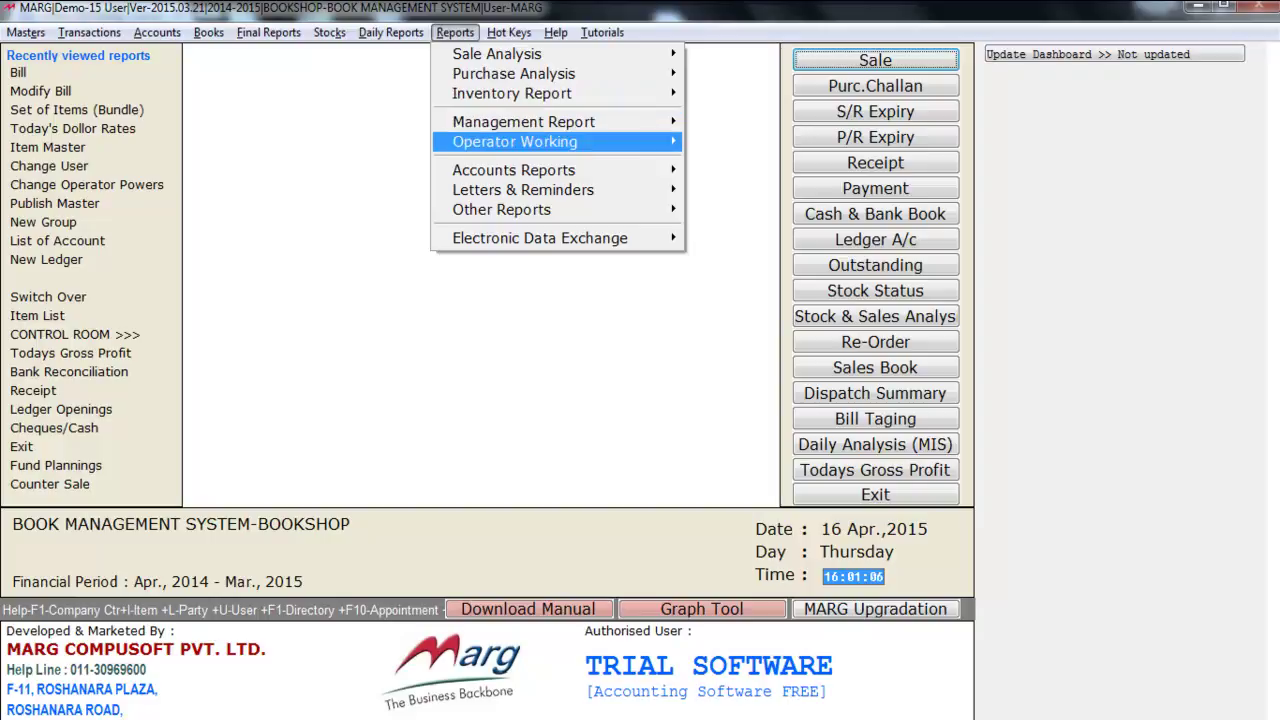
key("Down")
key("Down")
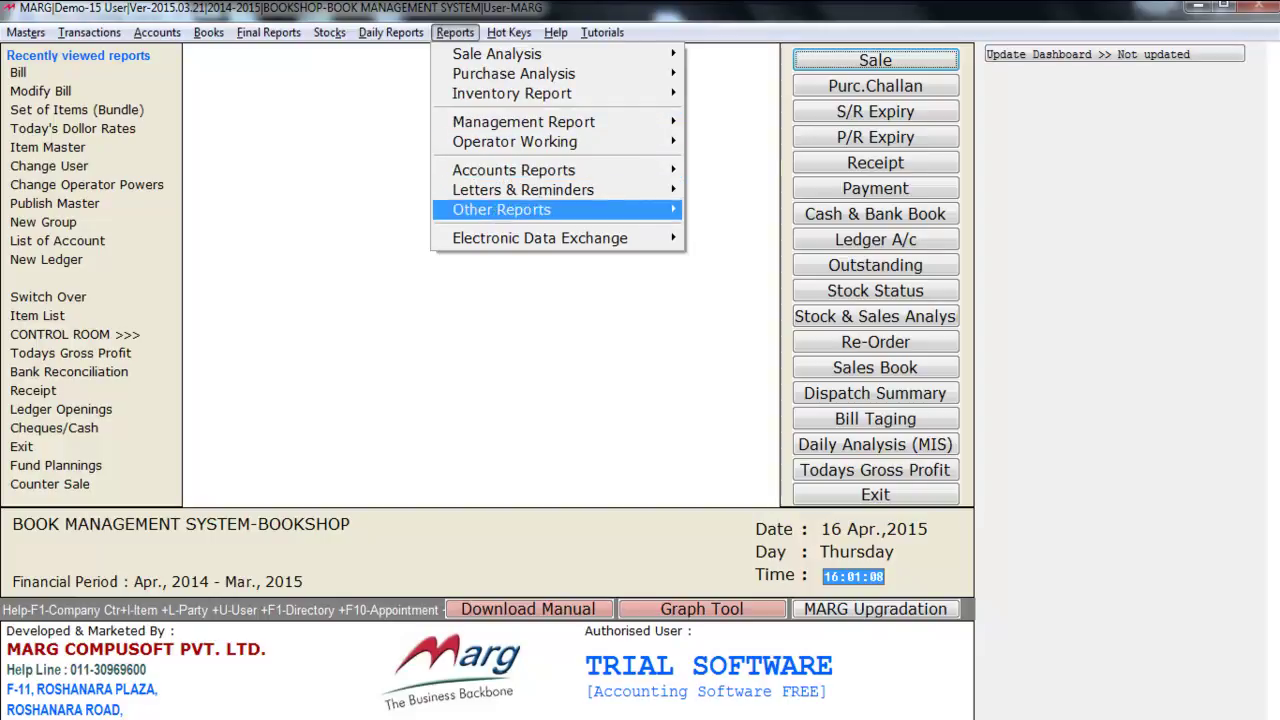
key("Escape")
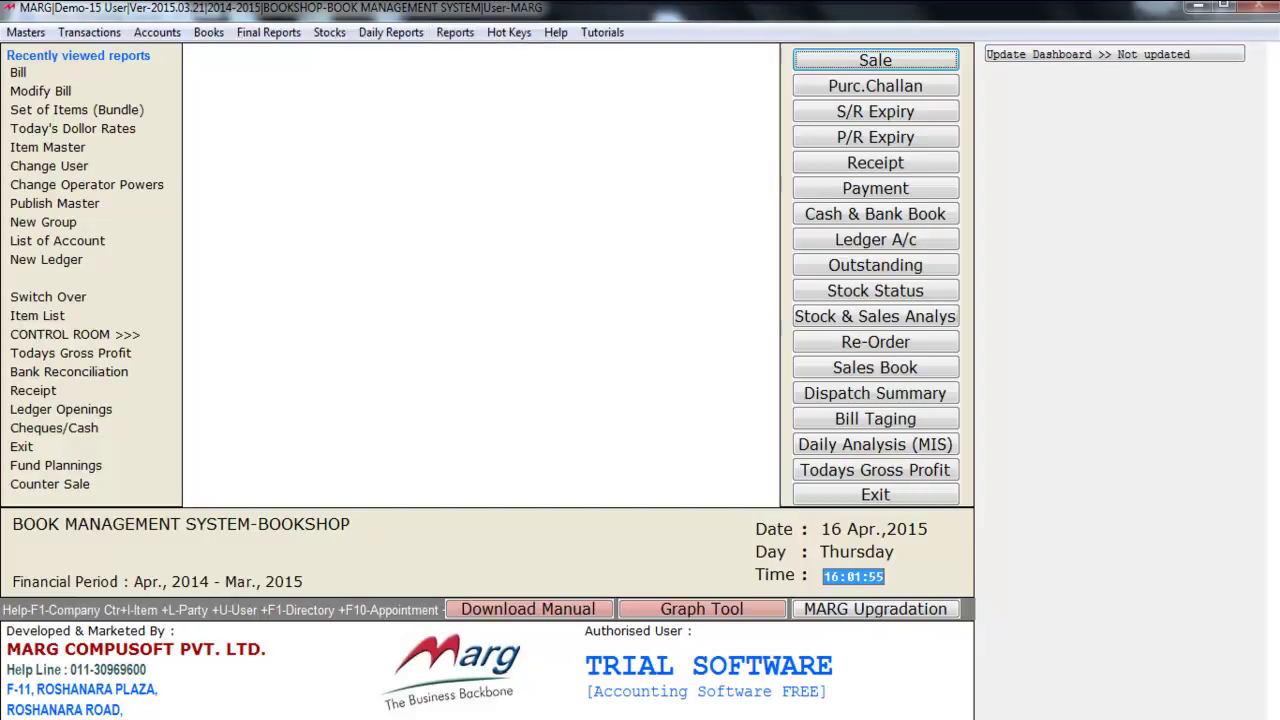